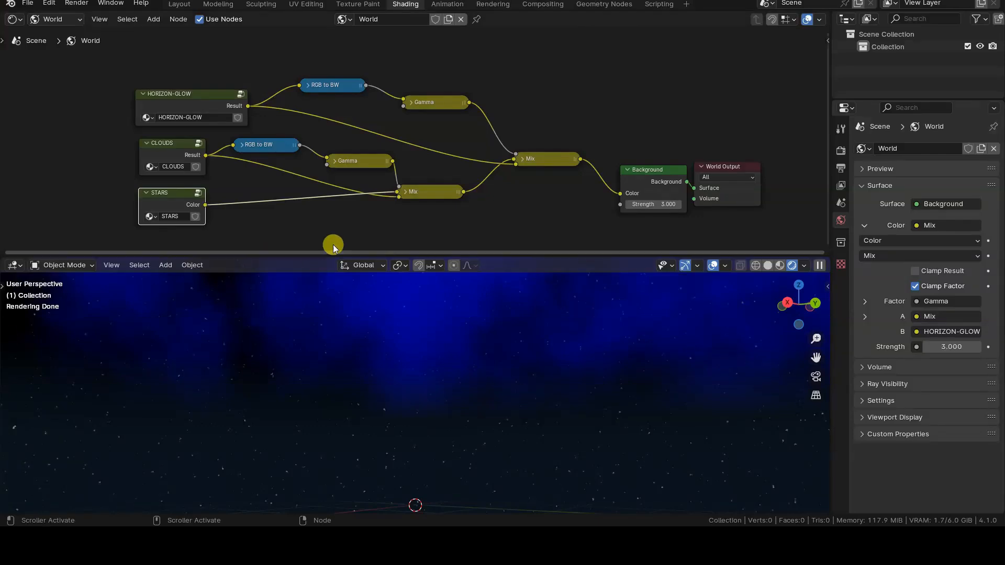
# Preview the STARS, CLOUDS and HORIZON-GLOW groups one at a time by connecting each output to the Background color
pyautogui.moveTo(204, 204); pyautogui.dragTo(619, 193)
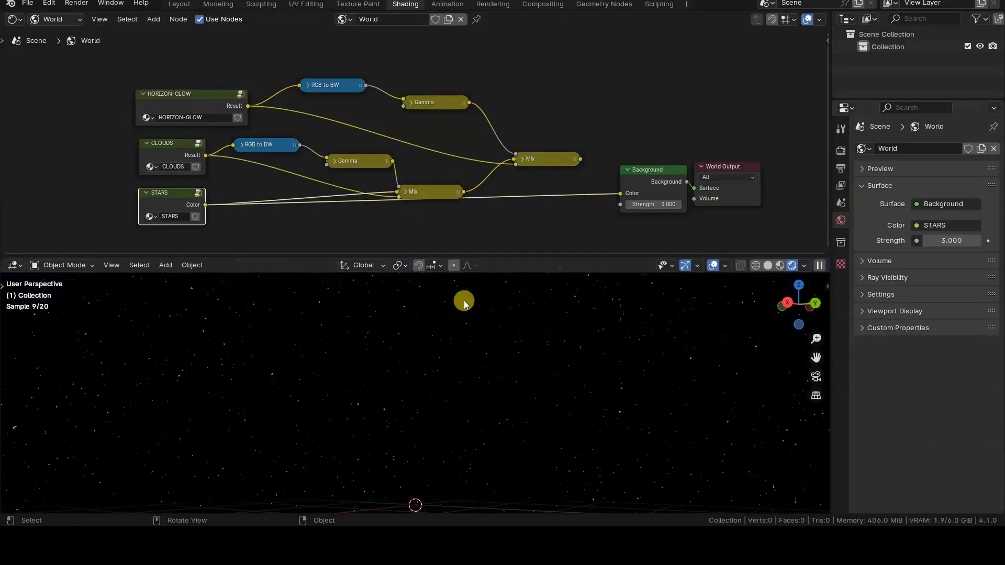
pyautogui.moveTo(205, 155); pyautogui.dragTo(620, 193)
pyautogui.moveTo(246, 106); pyautogui.dragTo(620, 193)
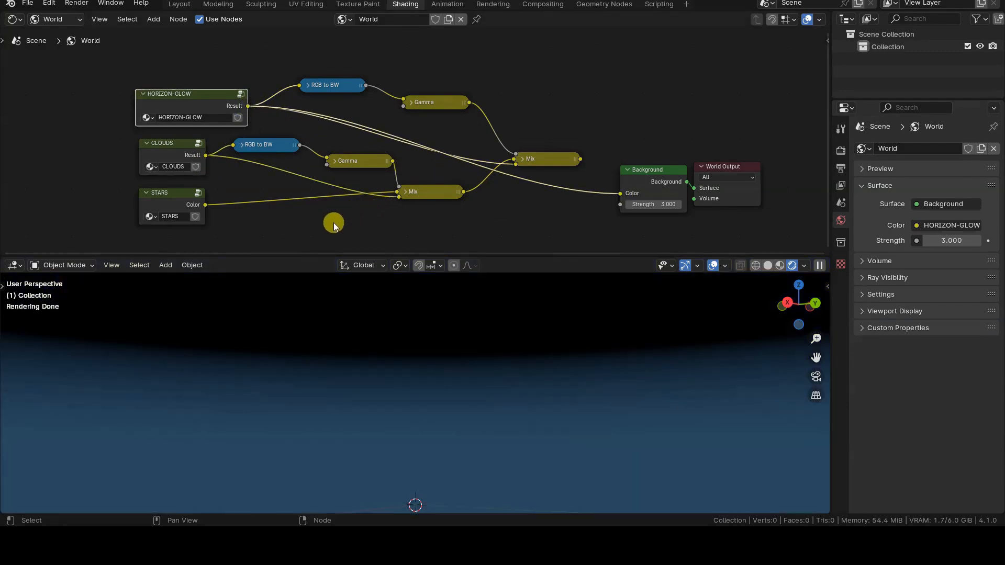
# Examine the nodes inside the STARS group and then those inside the CLOUDS group
pyautogui.click(164, 202)
pyautogui.press('Tab')
pyautogui.moveTo(206, 186); pyautogui.dragTo(460, 108, button='middle')
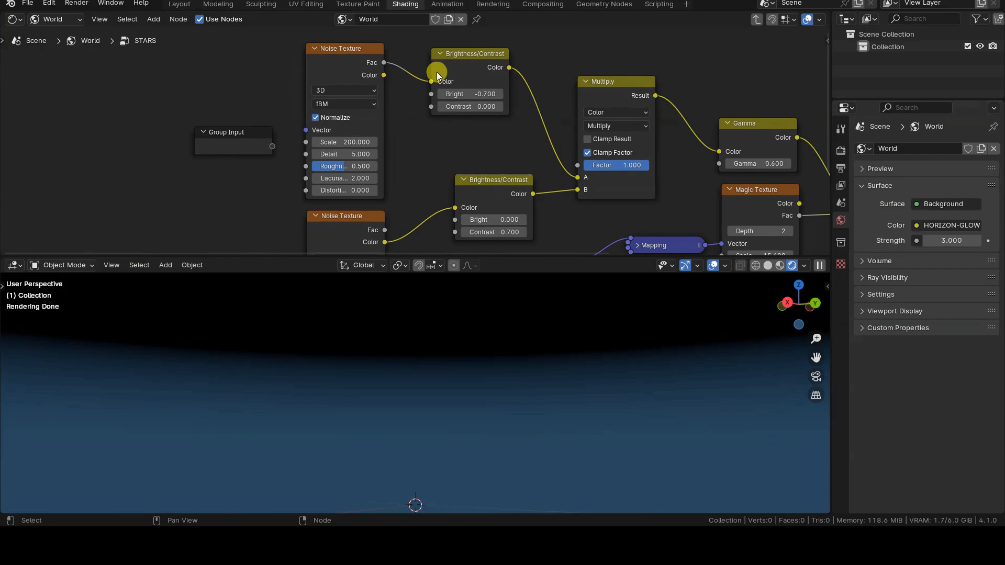
pyautogui.press('Tab')
pyautogui.click(114, 147)
pyautogui.press('Tab')
pyautogui.moveTo(294, 124); pyautogui.dragTo(159, 237, button='middle')
pyautogui.scroll(3, 441, 139)
pyautogui.moveTo(441, 140); pyautogui.dragTo(395, 165, button='middle')
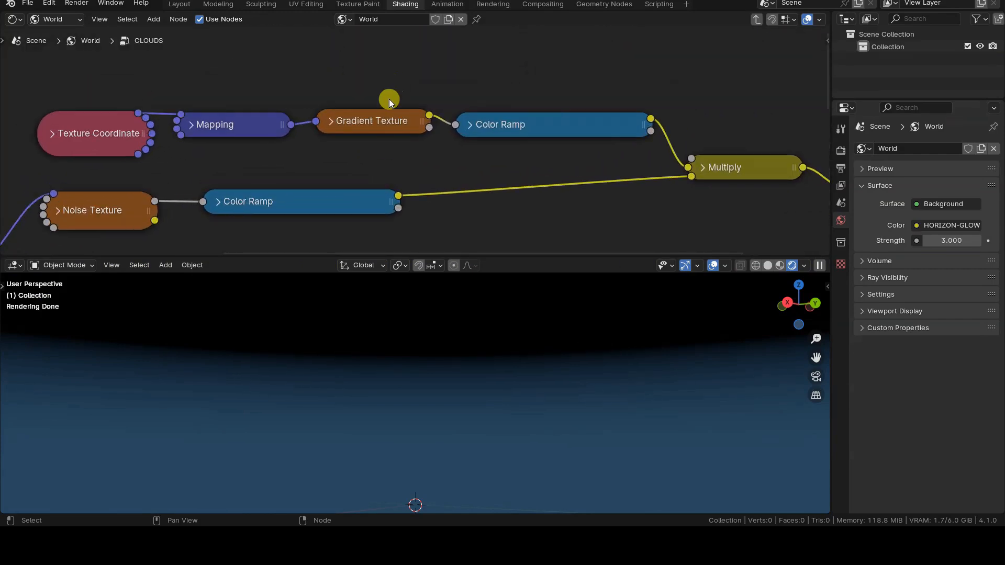
# Leave the CLOUDS group and reconnect the final Mix node's output to the Background color
pyautogui.press('Tab')
pyautogui.press('Home')
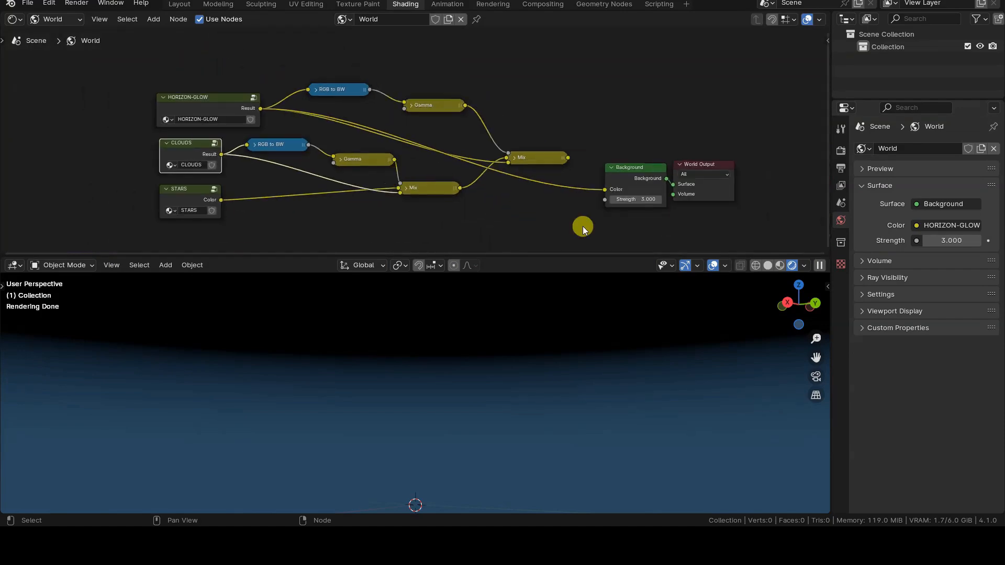
pyautogui.moveTo(569, 157); pyautogui.dragTo(604, 190)
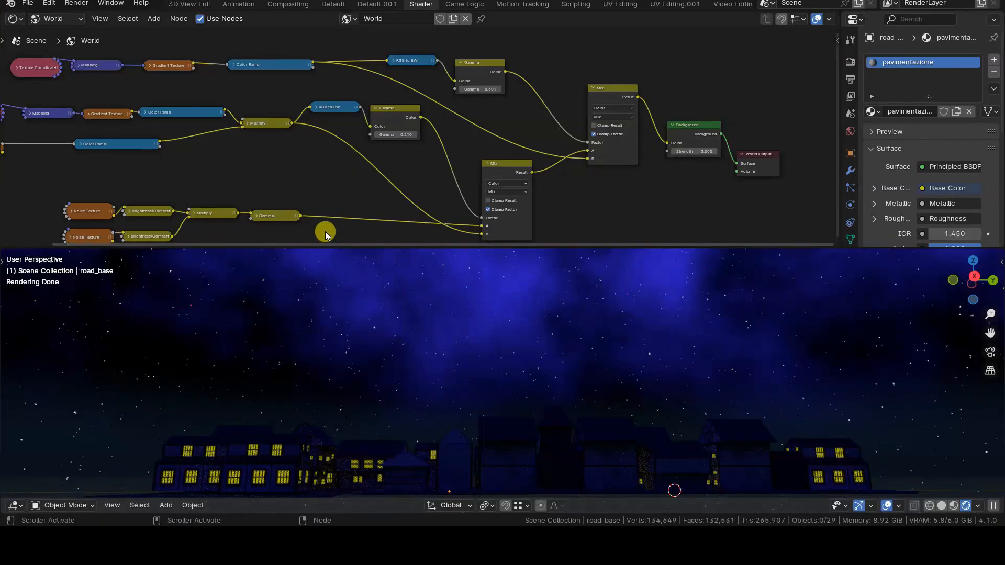
# In the village scene's world, preview the stars, clouds and horizon glow separately by linking each branch to the Background color
pyautogui.moveTo(300, 216); pyautogui.dragTo(668, 143)
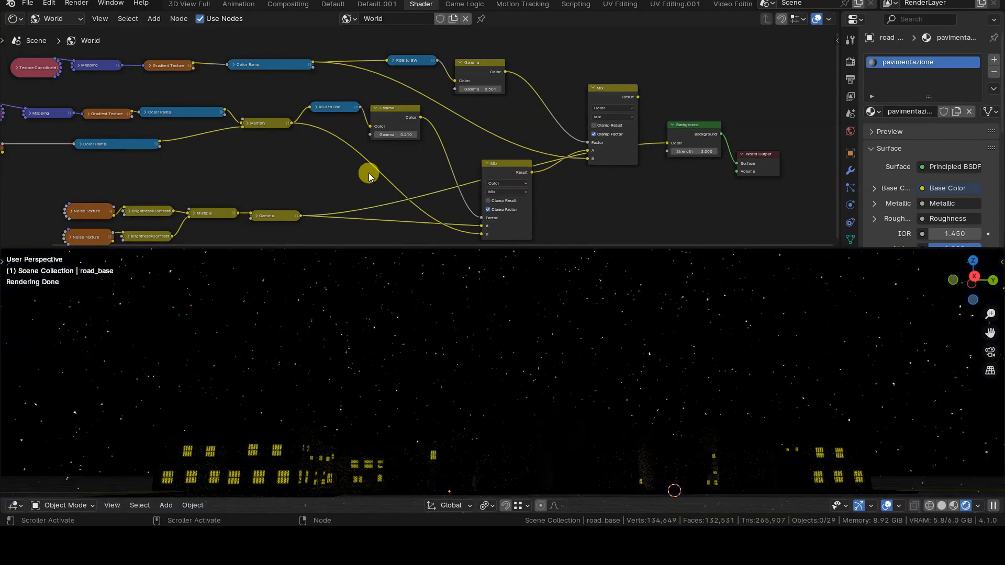
pyautogui.moveTo(292, 125); pyautogui.dragTo(667, 143)
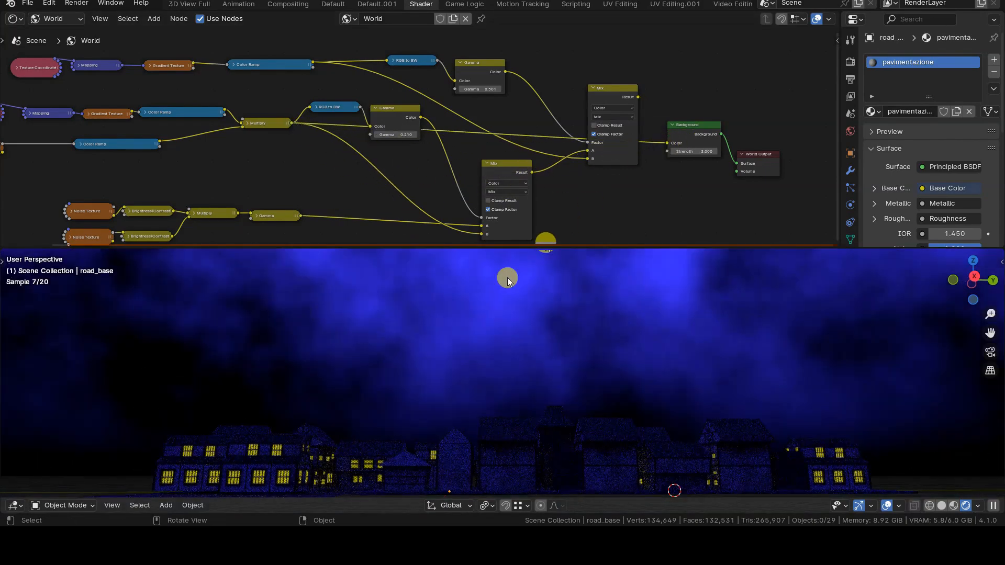
pyautogui.moveTo(313, 62); pyautogui.dragTo(666, 143)
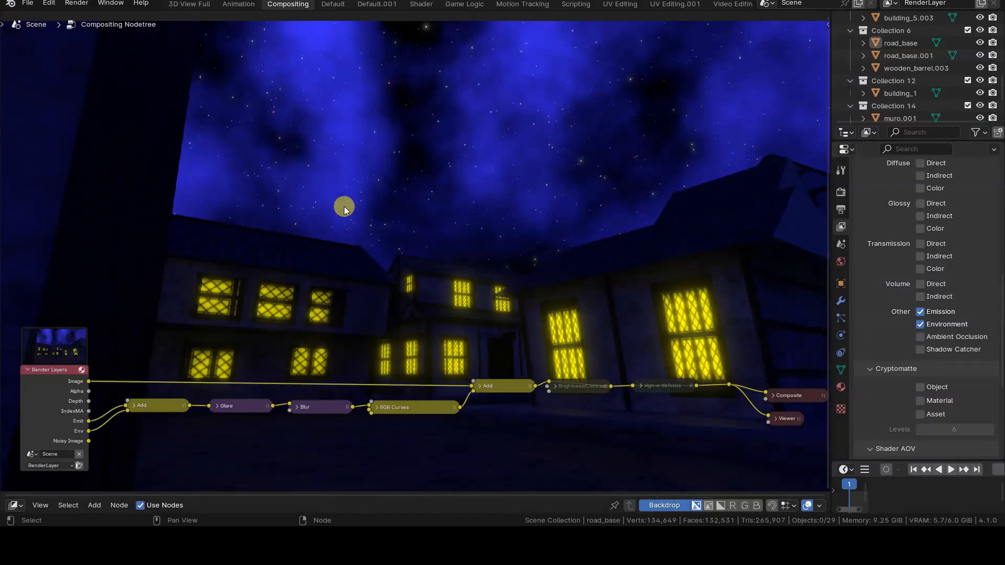
# Mute and unmute the compositor's second Add node repeatedly to compare the render with and without the glow
pyautogui.click(505, 387)
pyautogui.press('m')
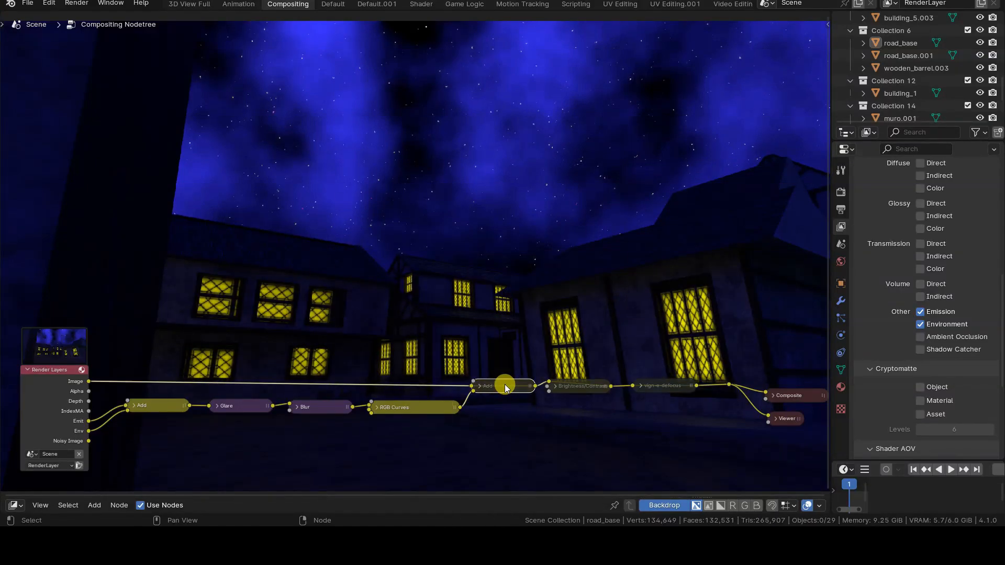
pyautogui.press('m')
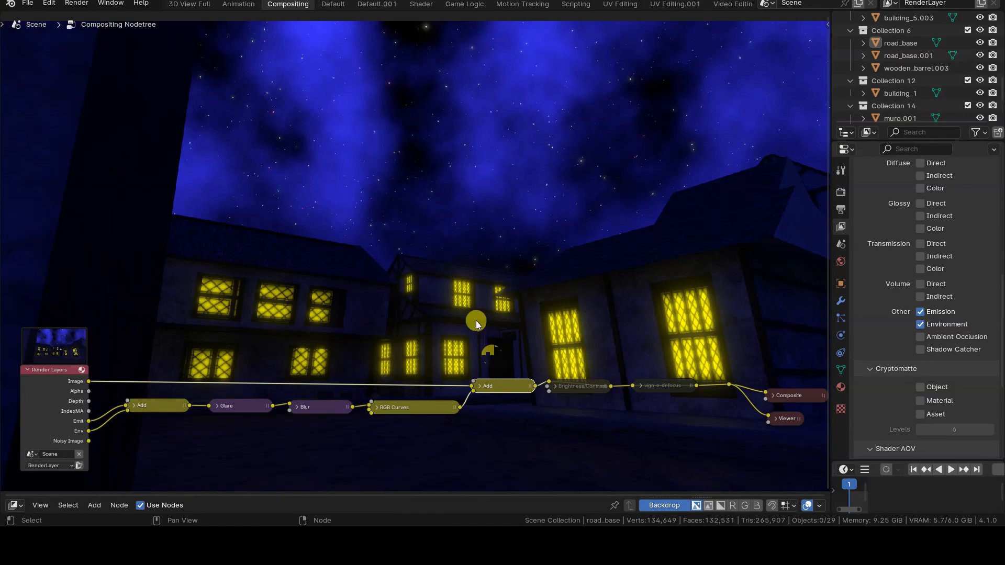
pyautogui.press('m')
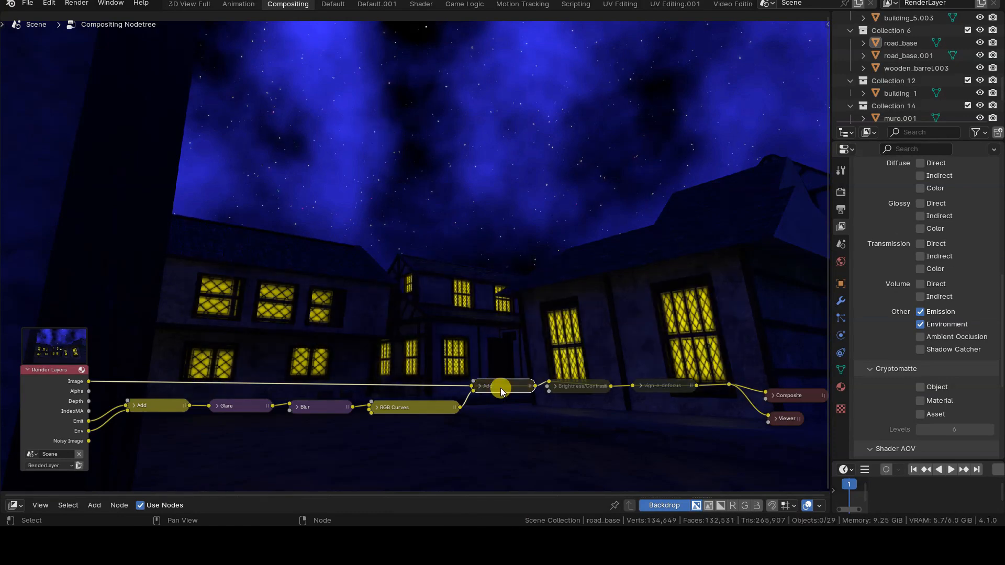
pyautogui.press('m')
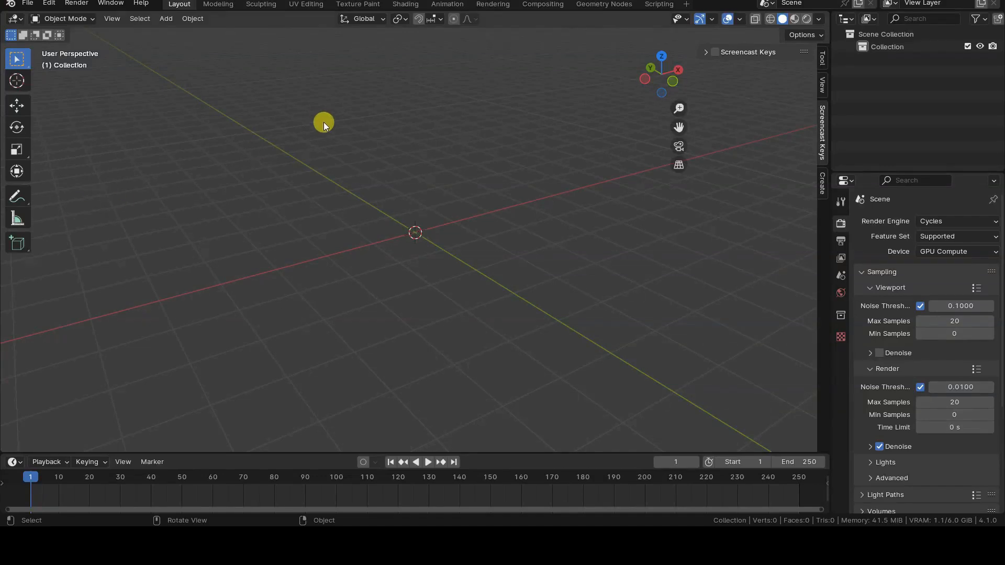
# In the empty scene, switch to the Shading workspace and merge its areas into one large shader editor with its sidebar hidden
pyautogui.click(408, 6)
pyautogui.moveTo(143, 298); pyautogui.dragTo(139, 230)
pyautogui.moveTo(152, 14); pyautogui.dragTo(108, 39)
pyautogui.press('n')
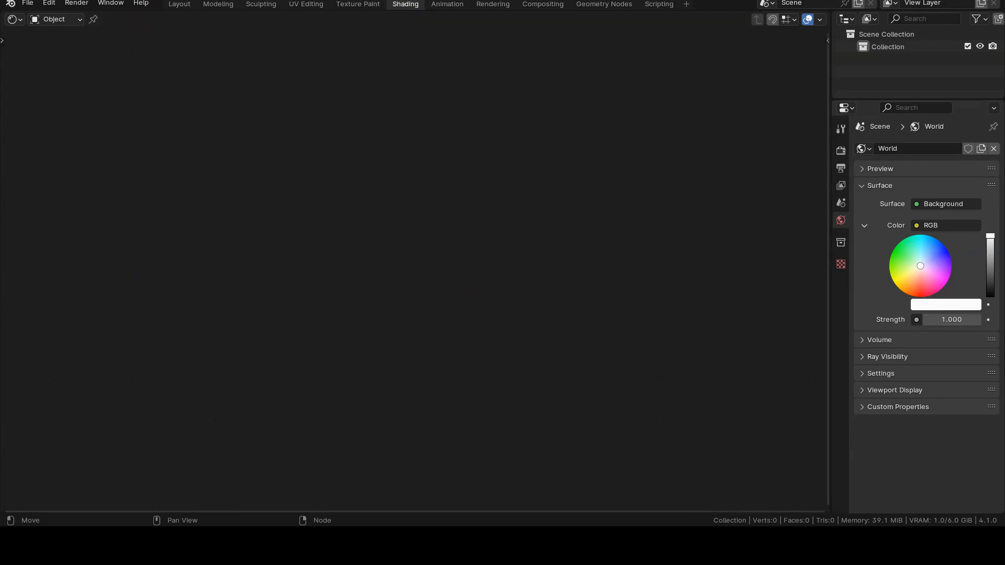
# Switch the shader editor from the Object to the World shader and bring its nodes into view
pyautogui.click(65, 19)
pyautogui.click(83, 64)
pyautogui.moveTo(382, 195); pyautogui.dragTo(380, 233, button='middle')
pyautogui.scroll(4, 343, 253)
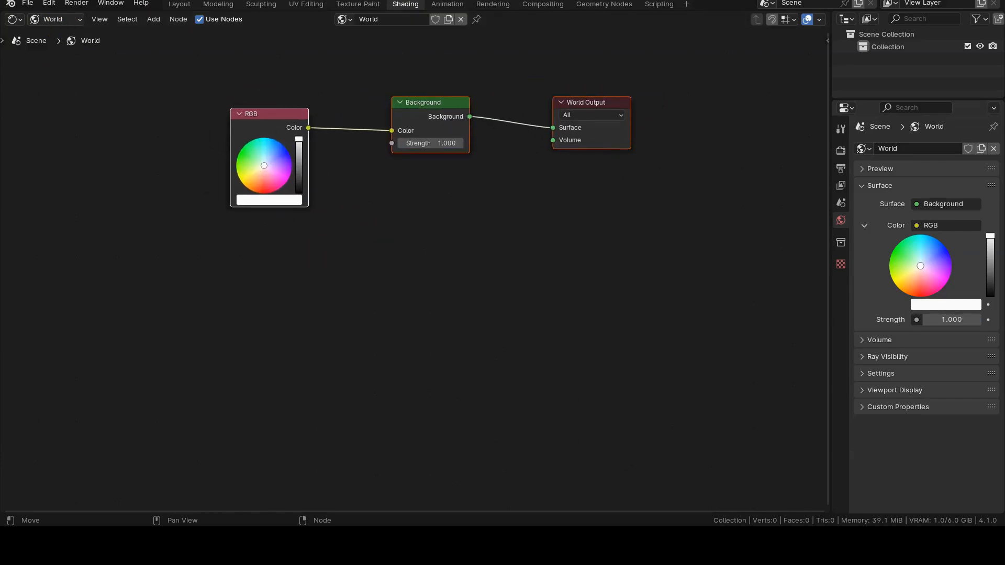
# Split the shader editor horizontally and turn the lower area into a 3D viewport
pyautogui.moveTo(825, 16); pyautogui.dragTo(809, 339)
pyautogui.click(16, 350)
pyautogui.click(40, 380)
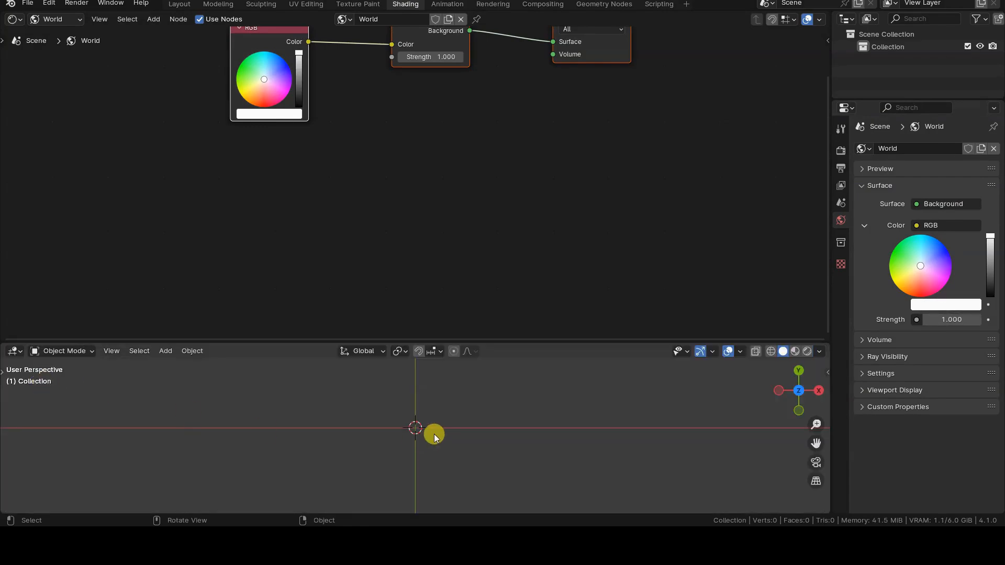
# Set the new 3D viewport to front view, enlarge it slightly and display it in Rendered shading
pyautogui.moveTo(435, 434); pyautogui.dragTo(437, 423, button='middle')
pyautogui.press('KP_1')
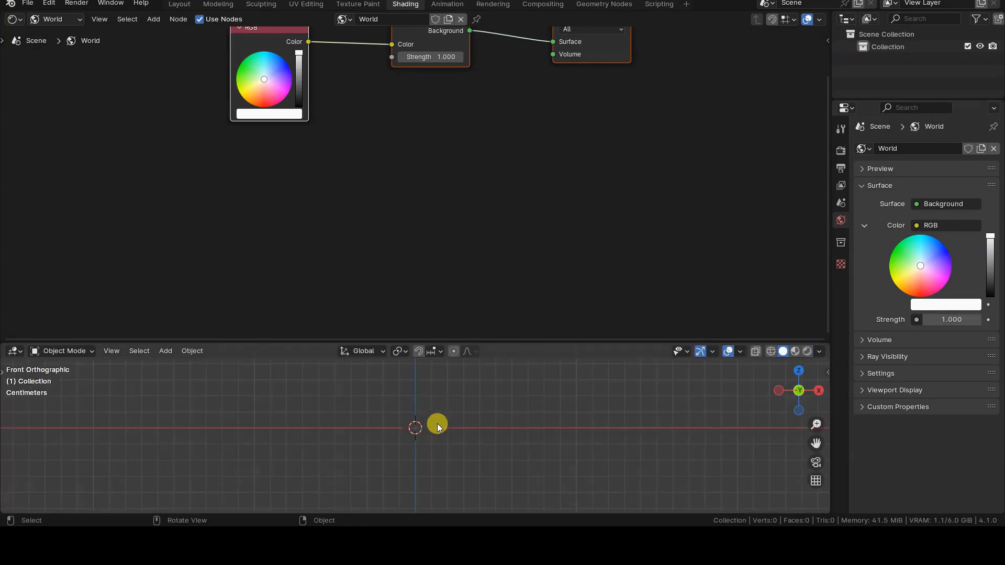
pyautogui.moveTo(466, 339); pyautogui.dragTo(468, 327)
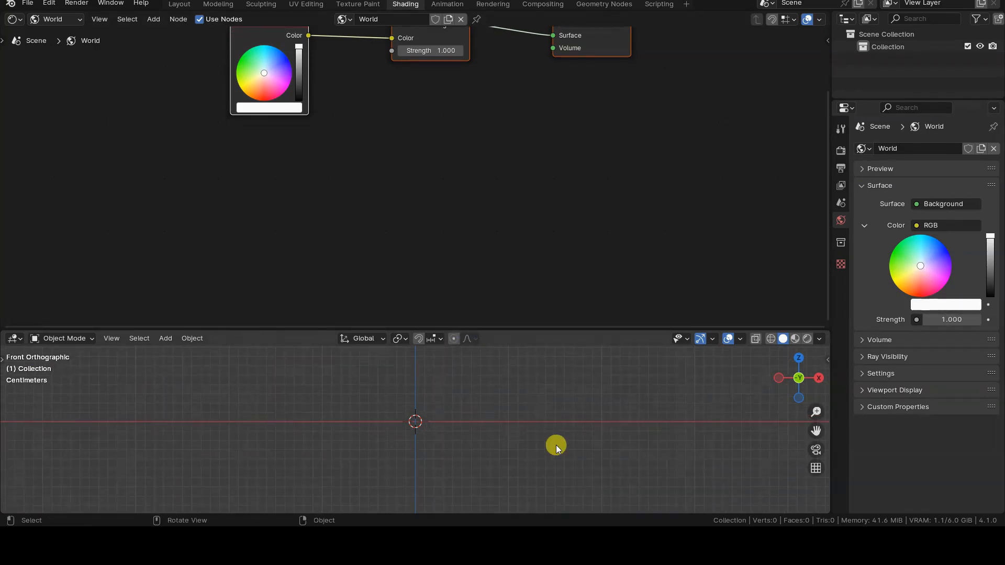
pyautogui.press('z')
pyautogui.click(492, 354)
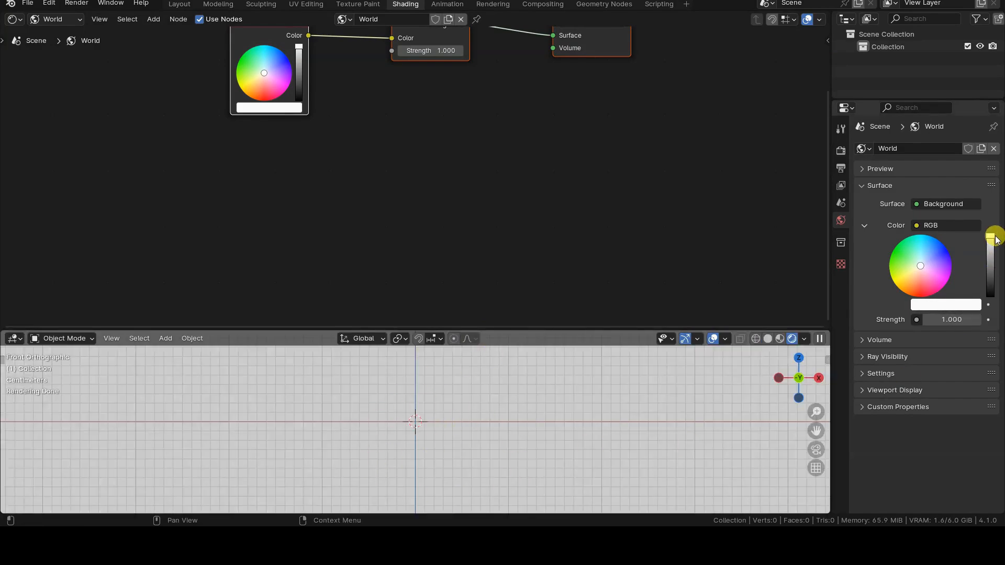
# Frame the three world nodes and tilt the rendered viewport into a perspective view looking toward the horizon
pyautogui.moveTo(605, 88); pyautogui.dragTo(590, 200, button='middle')
pyautogui.scroll(4, 608, 205)
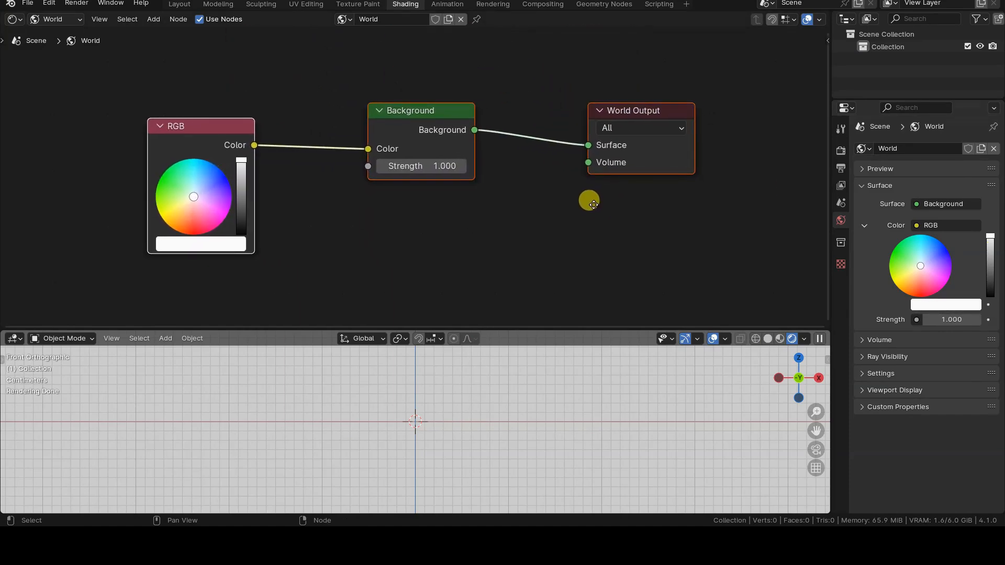
pyautogui.scroll(-1, 595, 205)
pyautogui.scroll(-1, 594, 205)
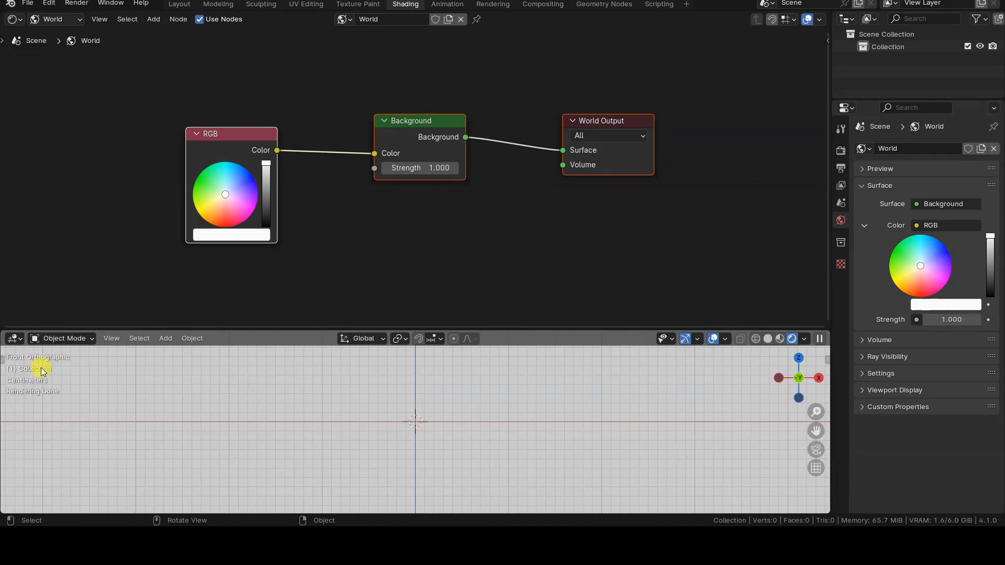
pyautogui.moveTo(64, 362); pyautogui.dragTo(407, 441, button='middle')
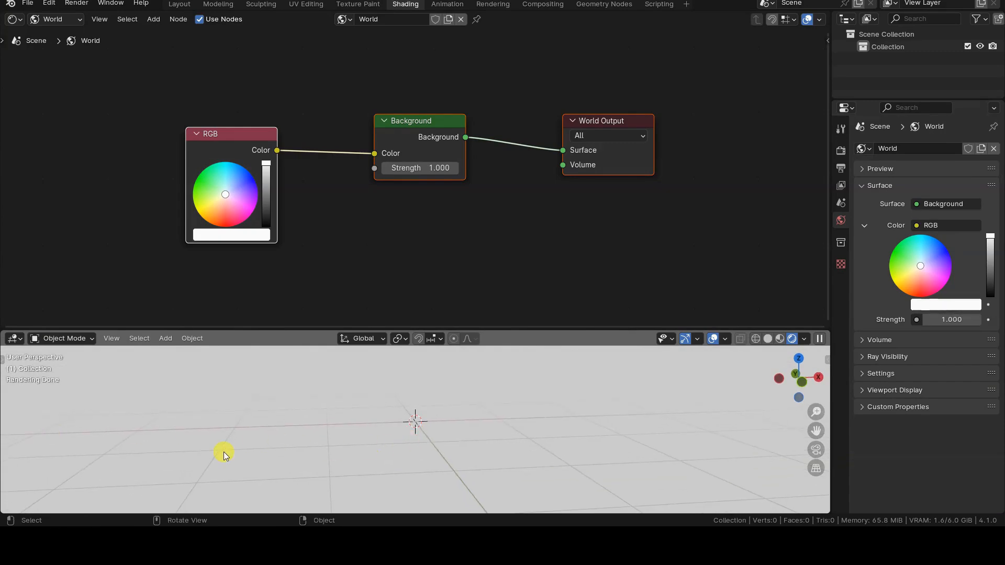
pyautogui.moveTo(488, 426)
pyautogui.mouseDown(button='middle')
pyautogui.moveTo(480, 453)
pyautogui.moveTo(481, 433)
pyautogui.mouseUp(button='middle')
pyautogui.keyDown('shift'); pyautogui.moveTo(481, 433); pyautogui.dragTo(482, 460, button='middle'); pyautogui.keyUp('shift')
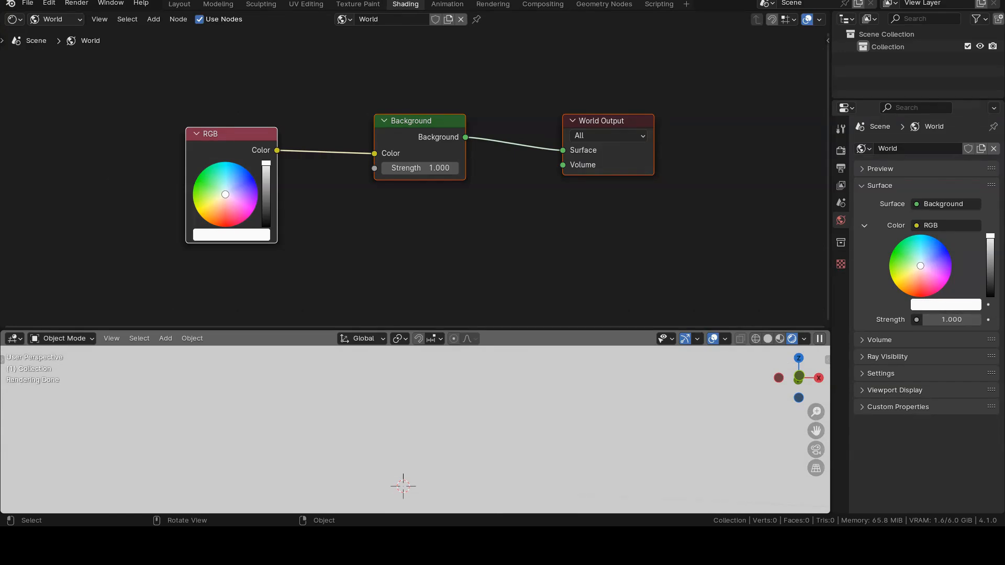
# Delete the RGB node and make room in front of the Background node
pyautogui.click(249, 132)
pyautogui.press('x')
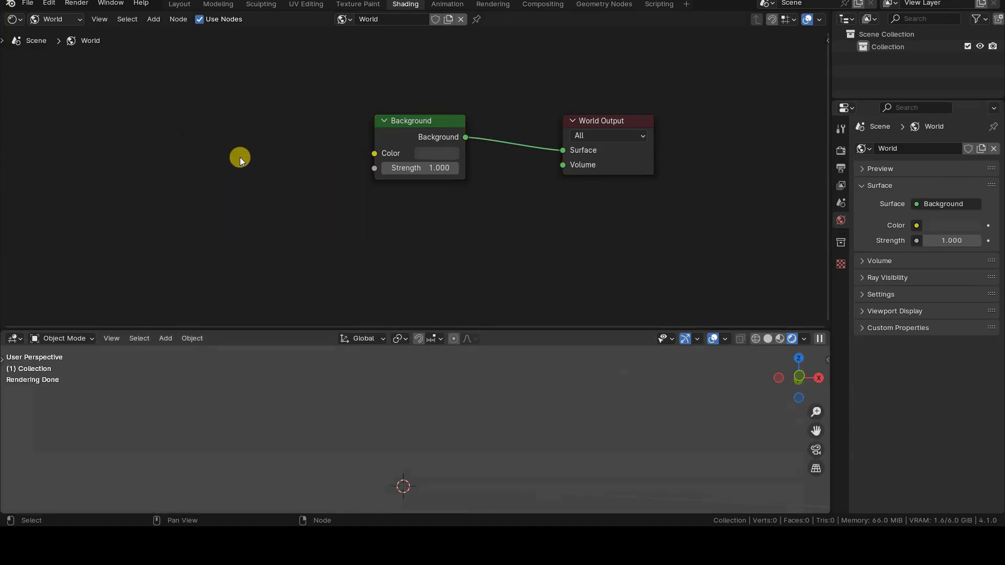
pyautogui.scroll(-1, 239, 160)
pyautogui.moveTo(240, 159); pyautogui.dragTo(271, 219, button='middle')
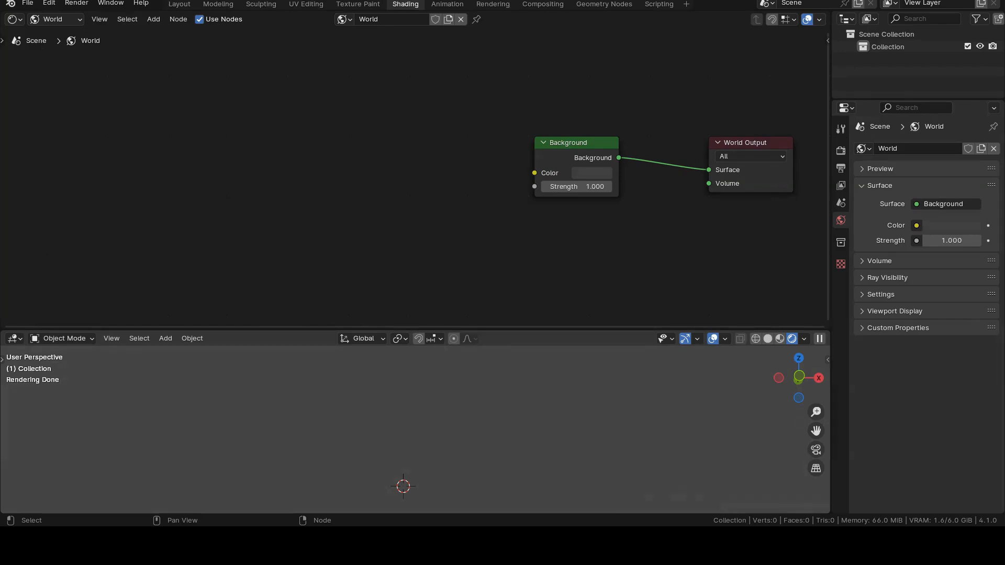
# Add a Noise Texture node with Scale 200 and connect its Color output to the Background color
pyautogui.hotkey('shift', 'a')
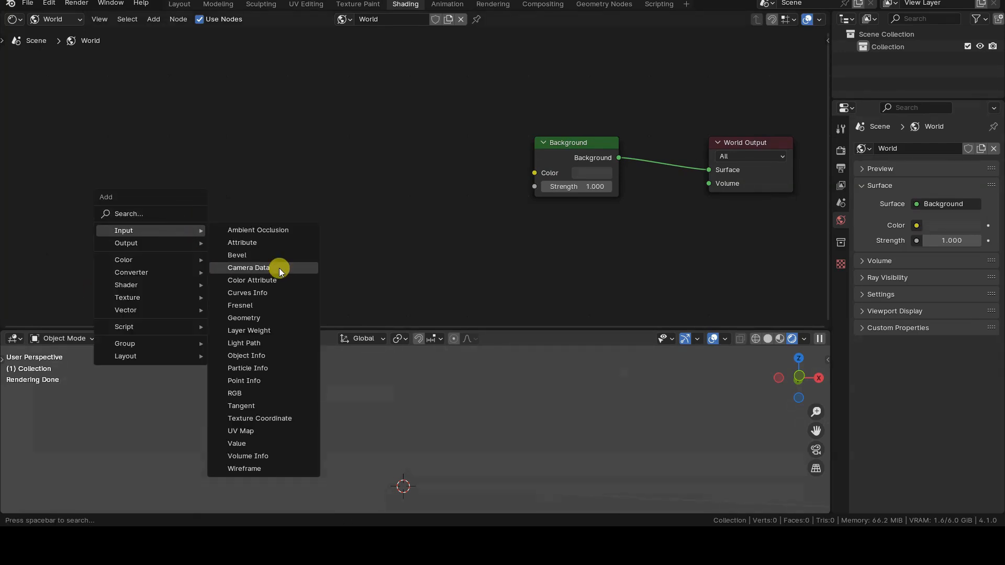
pyautogui.moveTo(168, 297)
pyautogui.click(260, 382)
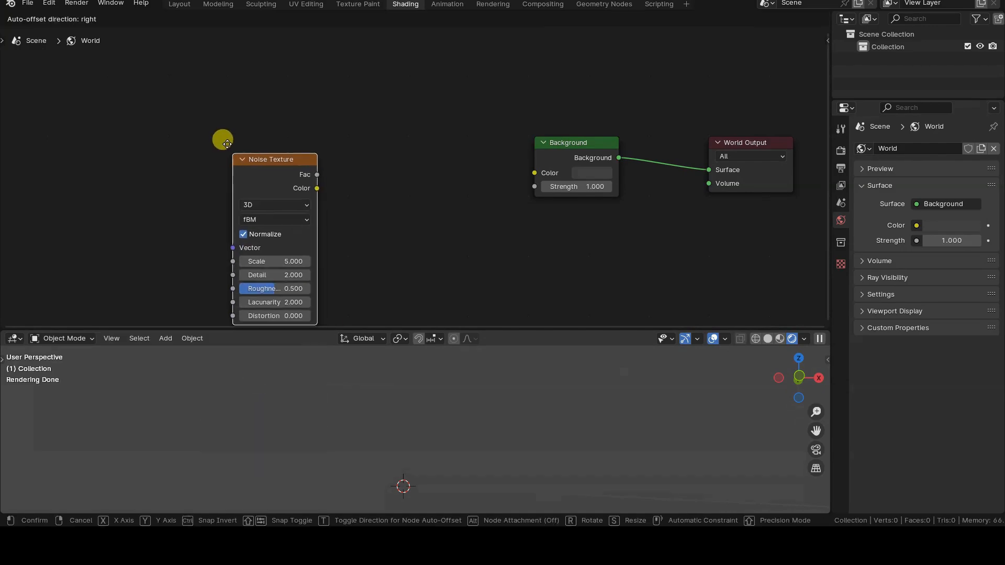
pyautogui.click(201, 99)
pyautogui.doubleClick(254, 208)
pyautogui.write('200')
pyautogui.press('Return')
pyautogui.moveTo(286, 135); pyautogui.dragTo(533, 172)
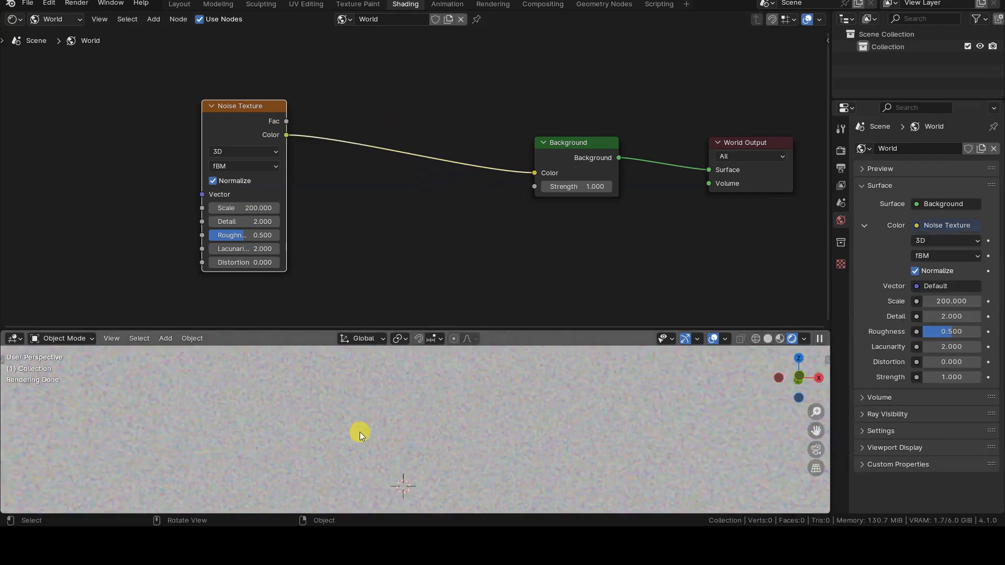
# Set the Noise Texture's Scale to 300 and feed the Background color from its Fac output instead
pyautogui.doubleClick(244, 208)
pyautogui.write('300')
pyautogui.press('Return')
pyautogui.moveTo(287, 120); pyautogui.dragTo(543, 172)
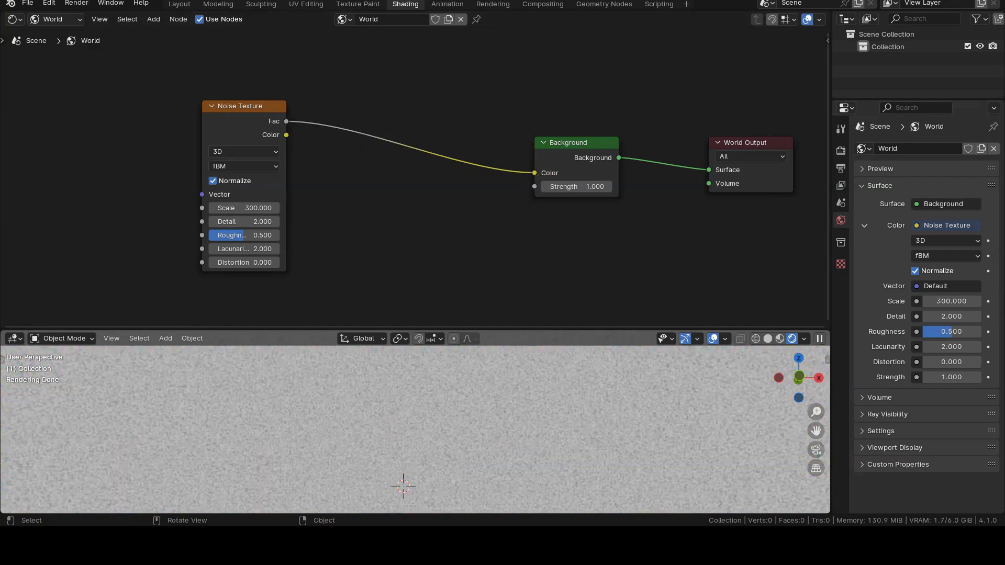
# Set the Noise Texture's Detail to 5
pyautogui.doubleClick(246, 221)
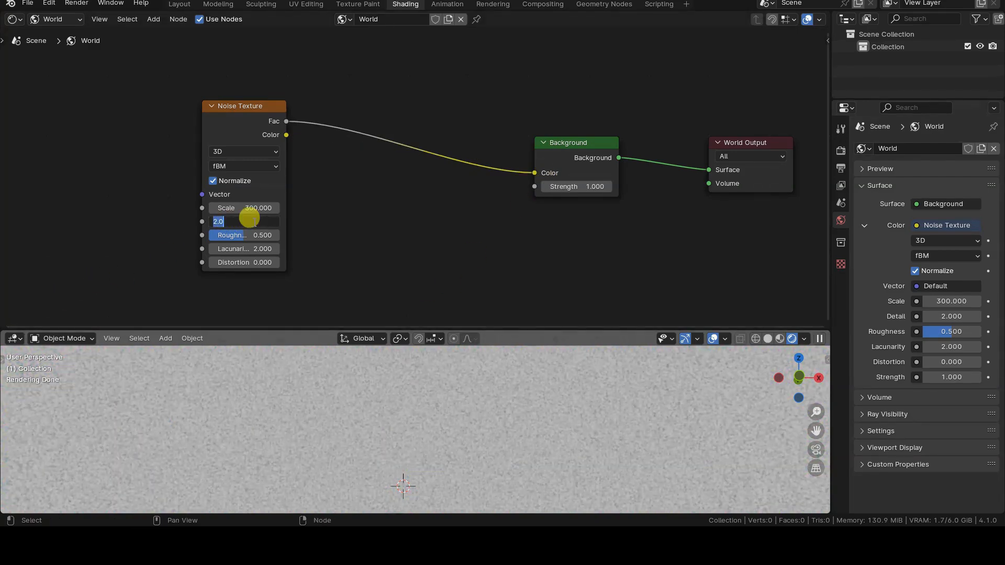
pyautogui.write('5')
pyautogui.press('Return')
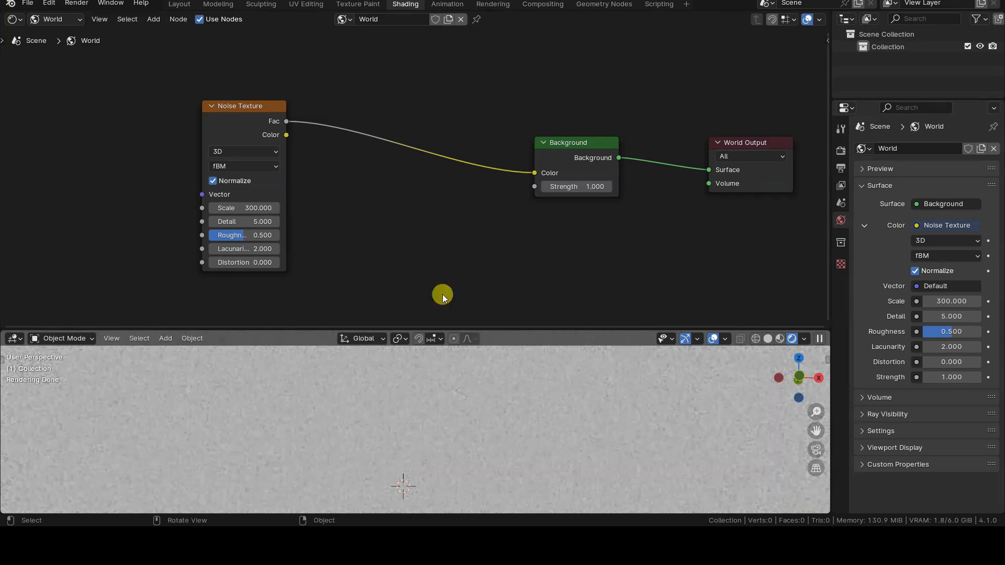
# Insert a Brightness/Contrast node between the Noise Texture and Background nodes and set its Bright value to -0.7
pyautogui.hotkey('shift', 'a')
pyautogui.moveTo(314, 185)
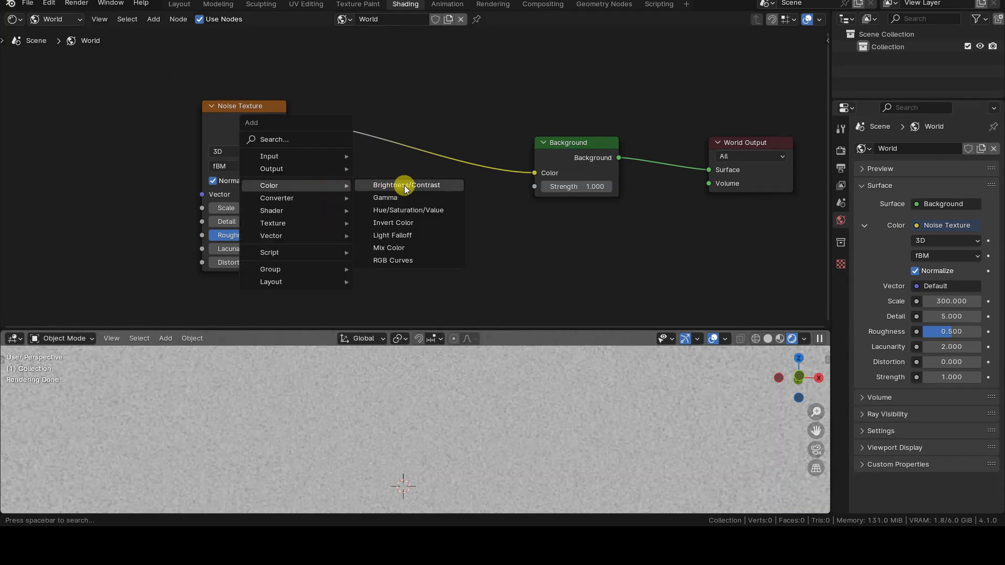
pyautogui.click(373, 184)
pyautogui.click(372, 127)
pyautogui.click(413, 173)
pyautogui.write('-0.7')
pyautogui.press('Return')
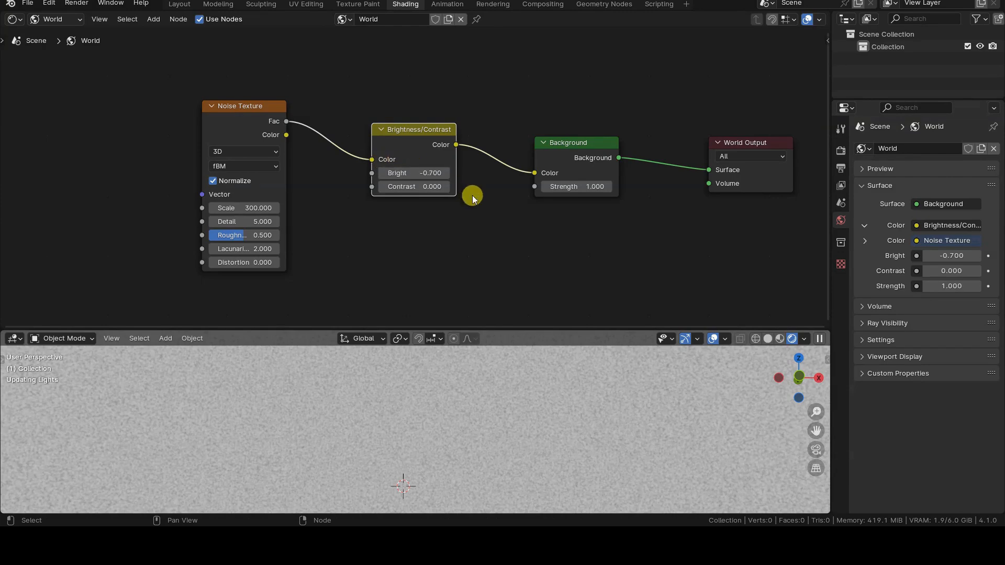
# Set the Noise Texture's Scale to 200
pyautogui.click(247, 208)
pyautogui.write('200')
pyautogui.press('Return')
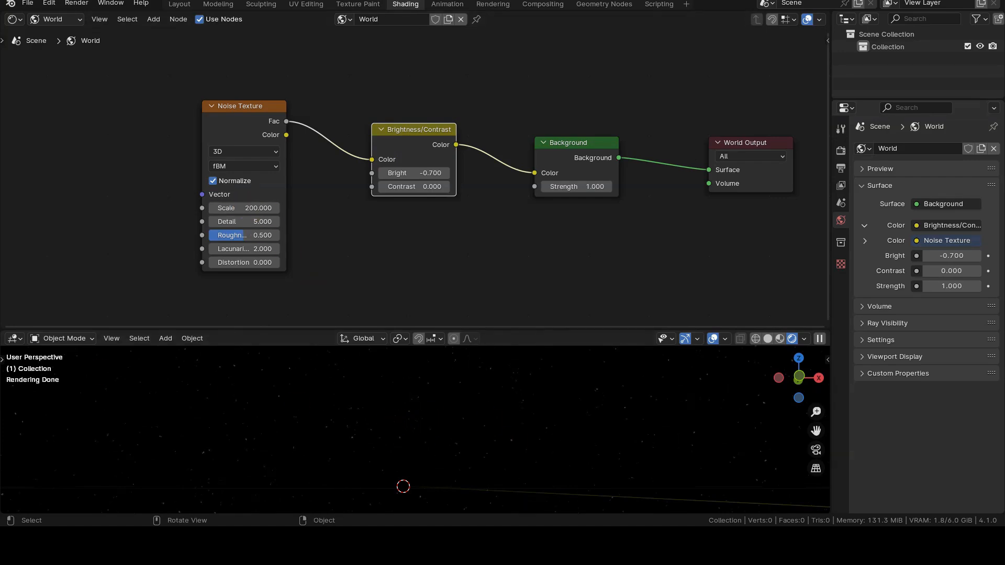
pyautogui.scroll(1, 410, 435)
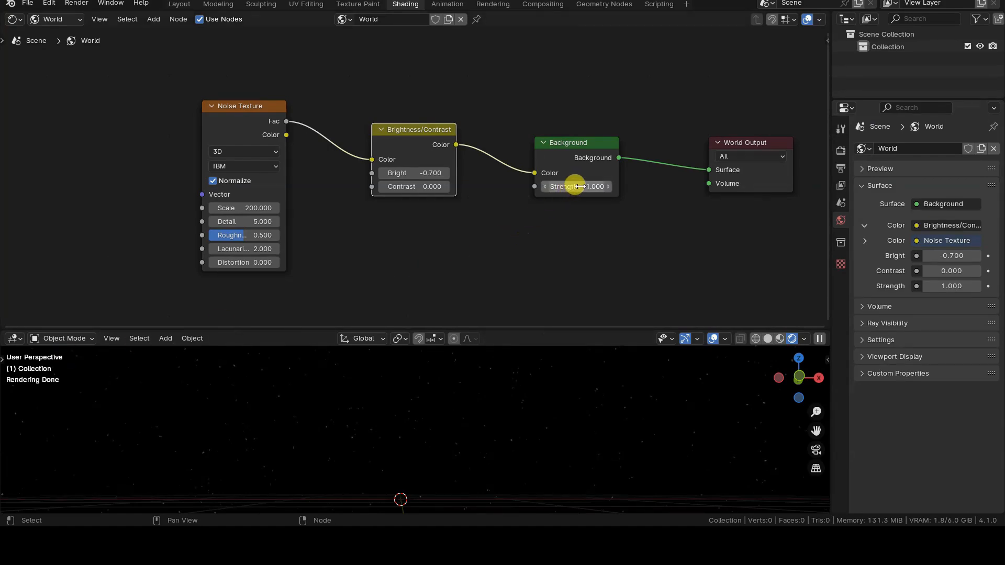
# Set the Background node's Strength to 3 and enlarge the 3D viewport area
pyautogui.click(594, 148)
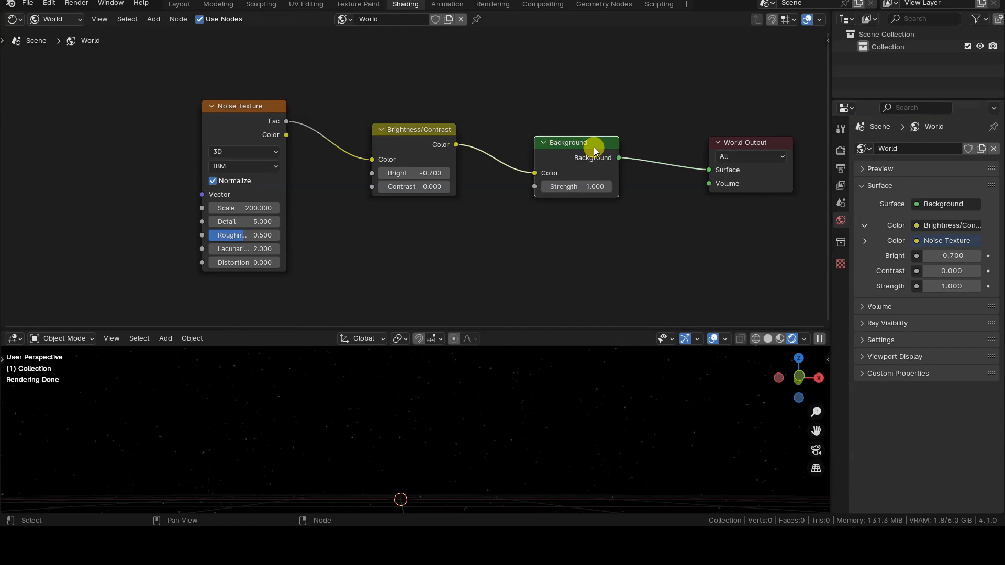
pyautogui.click(585, 186)
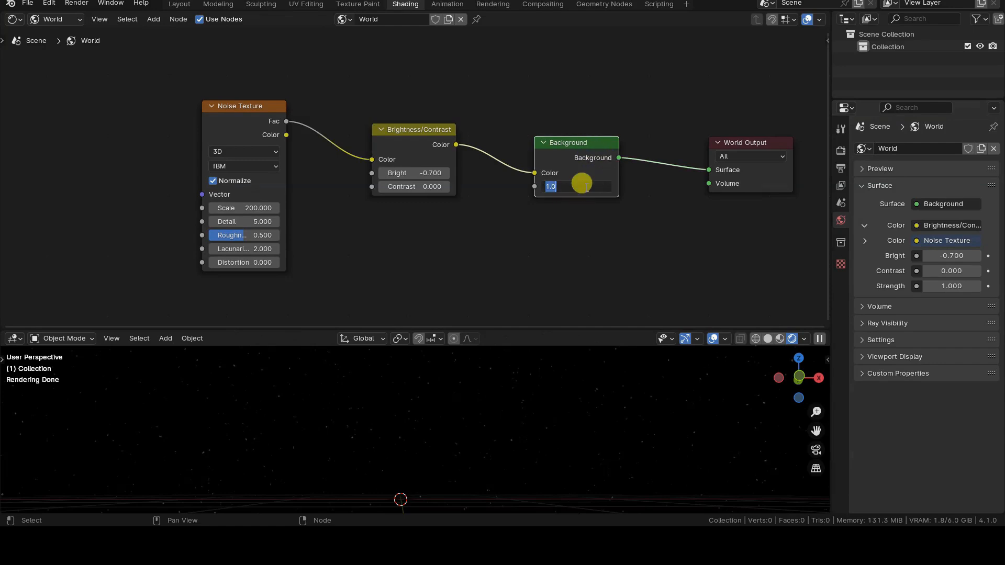
pyautogui.press('Return')
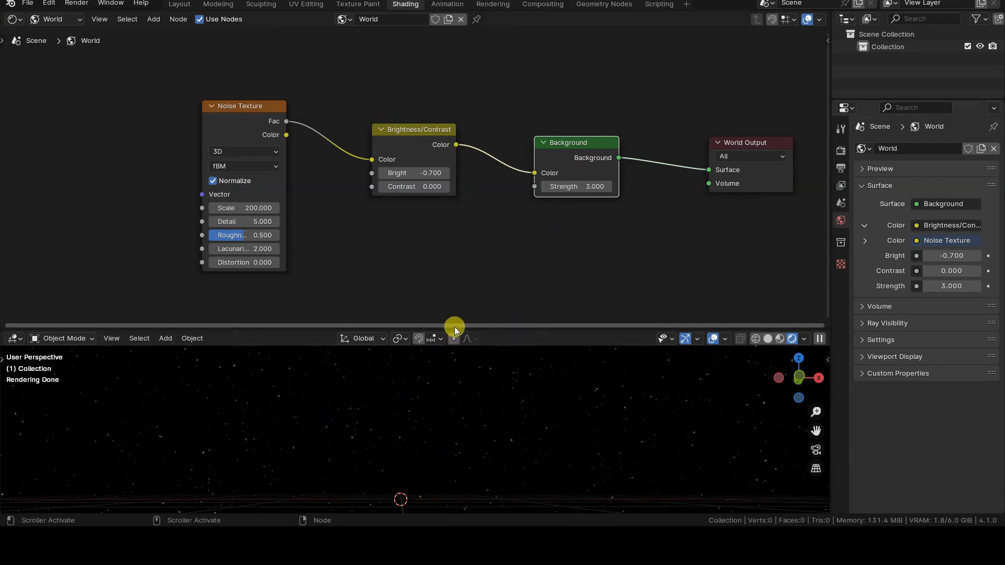
pyautogui.moveTo(454, 327); pyautogui.dragTo(458, 299)
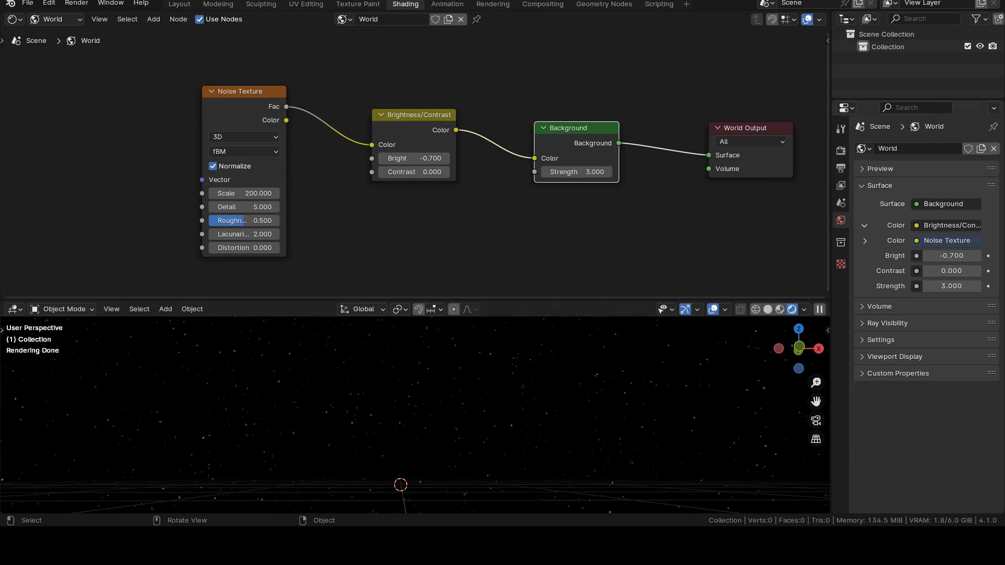
# Feed the Brightness/Contrast node from the Noise Texture's Color output, and try a Scale of 100 before returning it to 200
pyautogui.moveTo(294, 123); pyautogui.dragTo(371, 145)
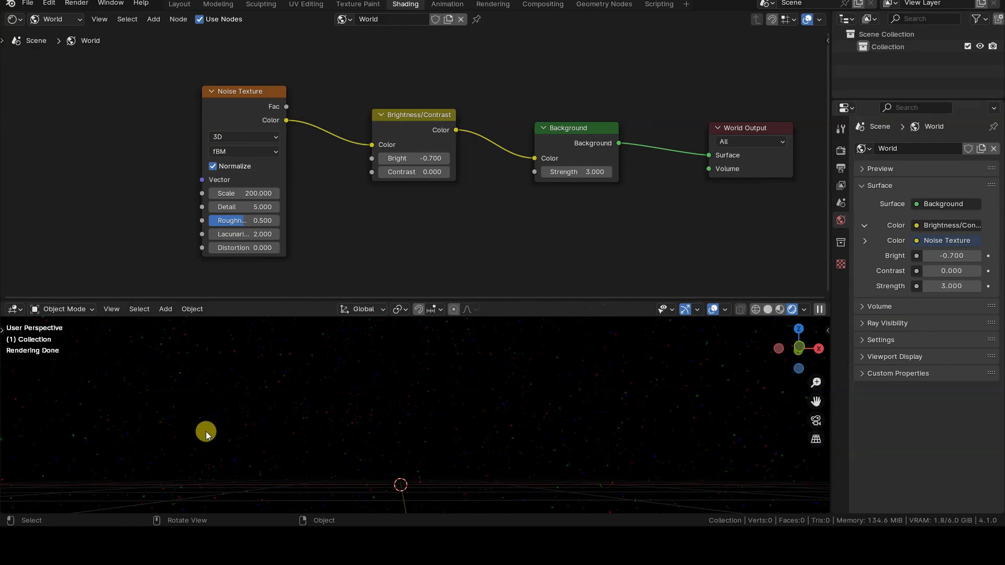
pyautogui.doubleClick(247, 193)
pyautogui.write('100')
pyautogui.press('Return')
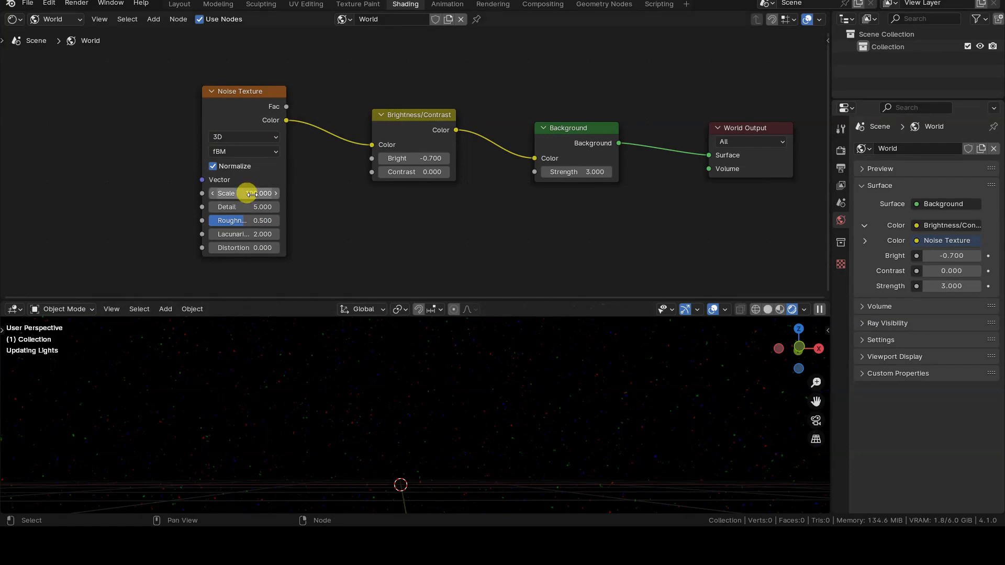
pyautogui.doubleClick(240, 192)
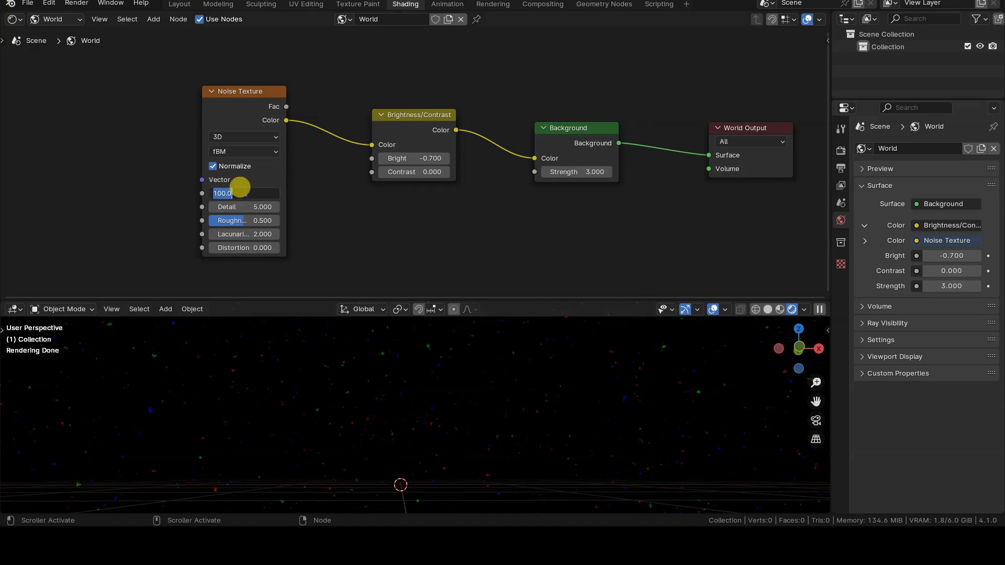
pyautogui.write('200')
pyautogui.press('Return')
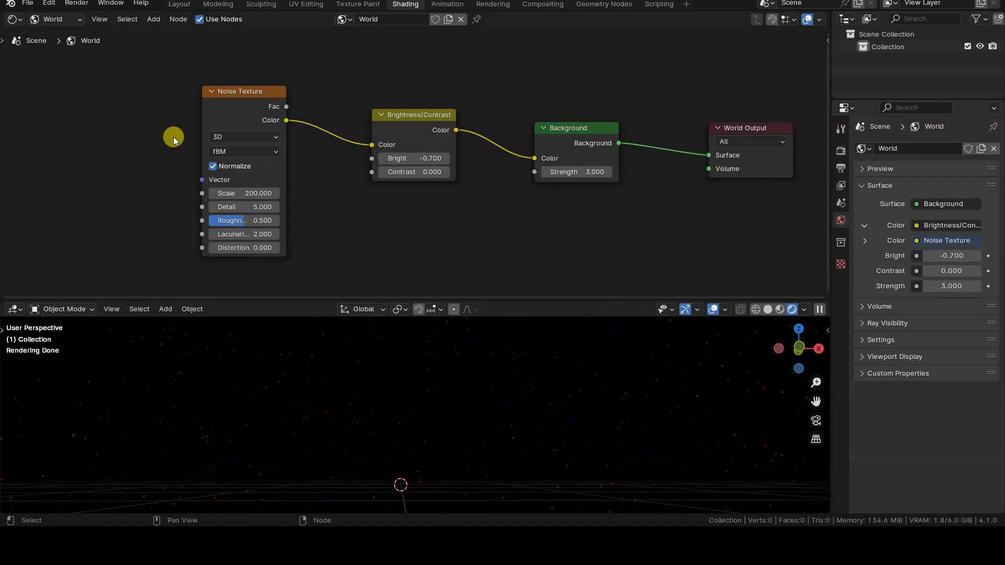
# Duplicate the Noise Texture node, place the copy below the original, and set the copy's Scale to 100
pyautogui.moveTo(229, 92); pyautogui.dragTo(180, 68)
pyautogui.scroll(-2, 302, 150)
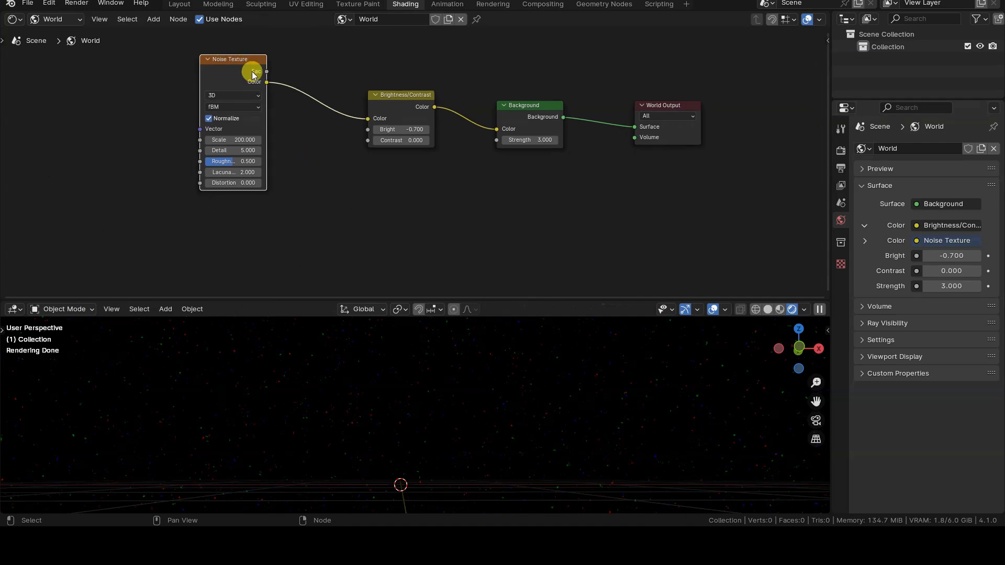
pyautogui.moveTo(247, 62); pyautogui.dragTo(247, 69)
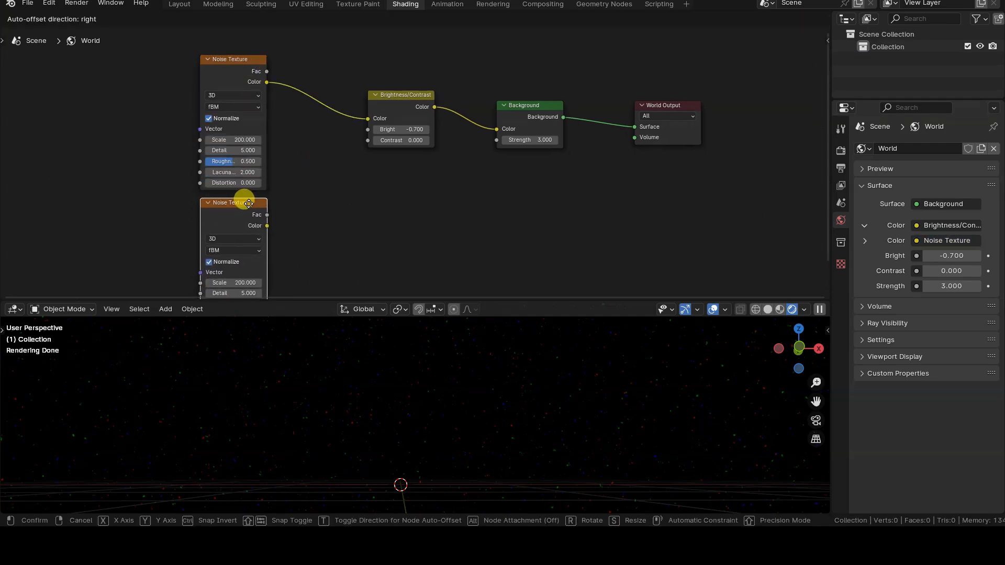
pyautogui.click(248, 204)
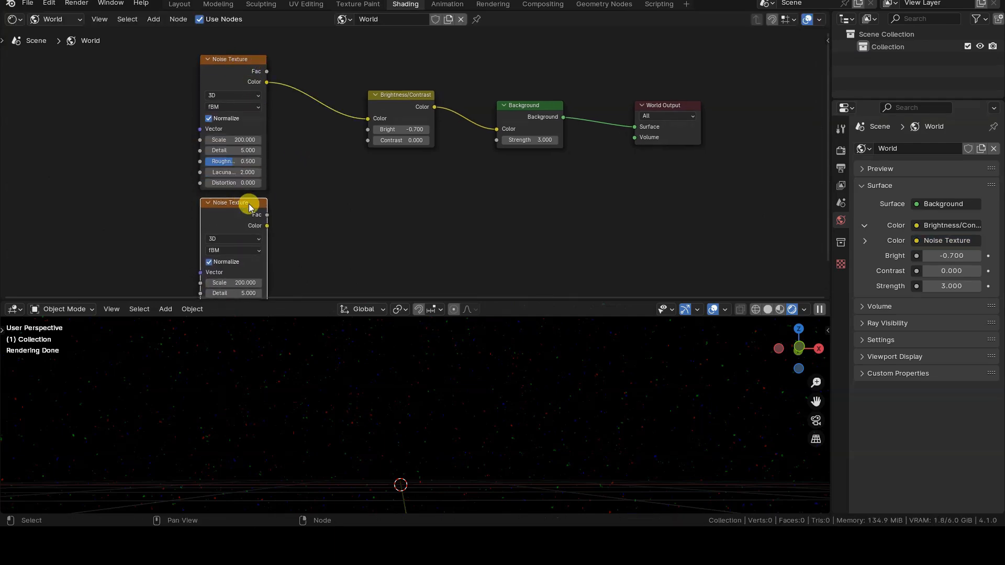
pyautogui.click(234, 282)
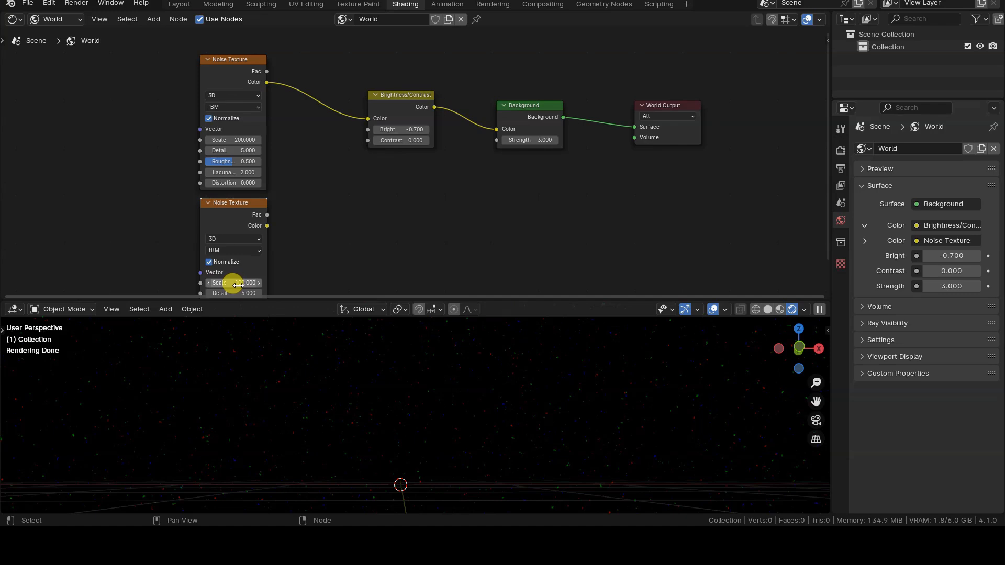
# Connect the lower Noise Texture's Color output to the Background color and insert a duplicate of the Brightness/Contrast node on that link
pyautogui.moveTo(268, 225); pyautogui.dragTo(496, 129)
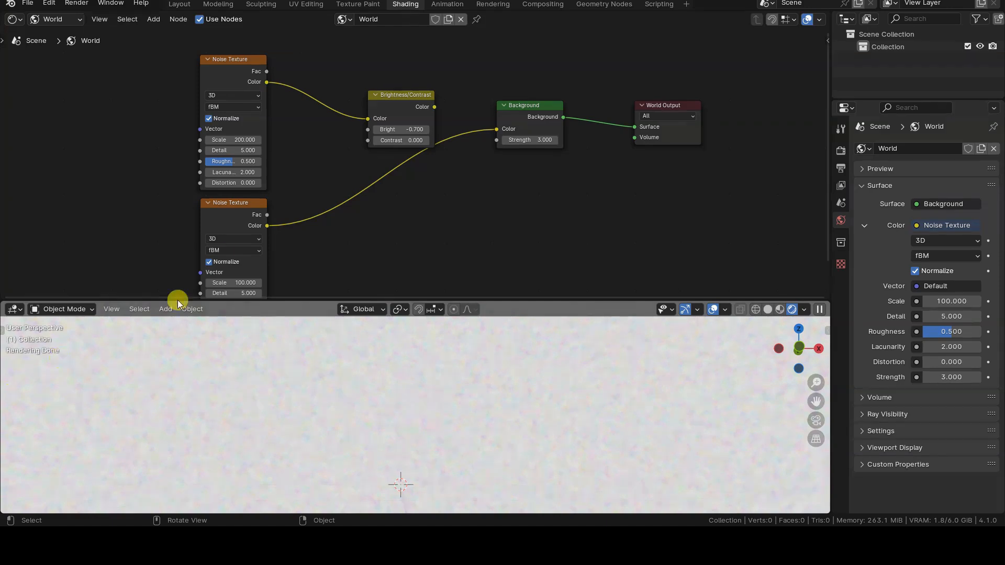
pyautogui.moveTo(402, 99); pyautogui.dragTo(334, 65)
pyautogui.hotkey('shift', 'd')
pyautogui.click(366, 180)
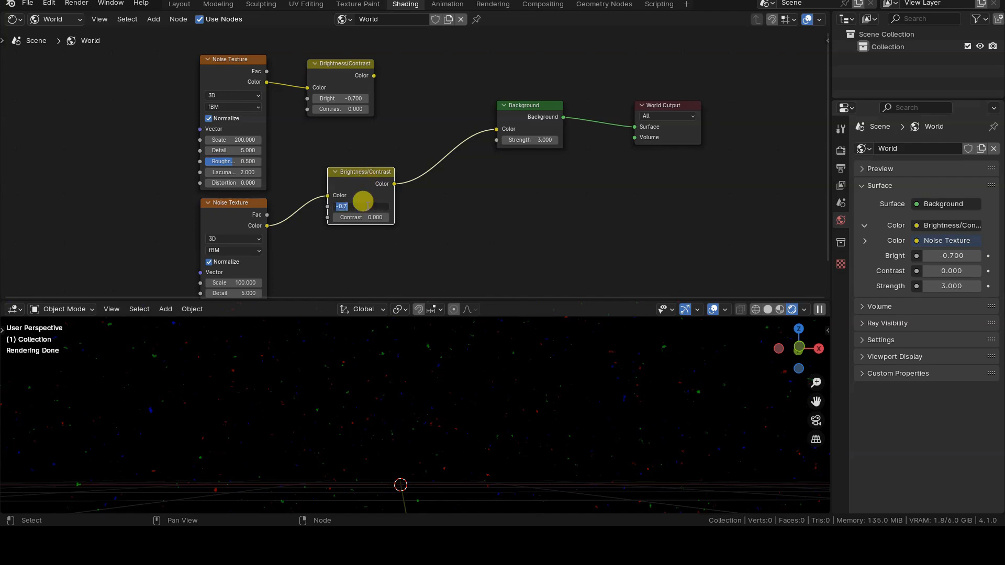
# Set the duplicated Brightness/Contrast node's Bright to 0 and Contrast to 0.7
pyautogui.press('Tab')
pyautogui.write('0.7')
pyautogui.press('Return')
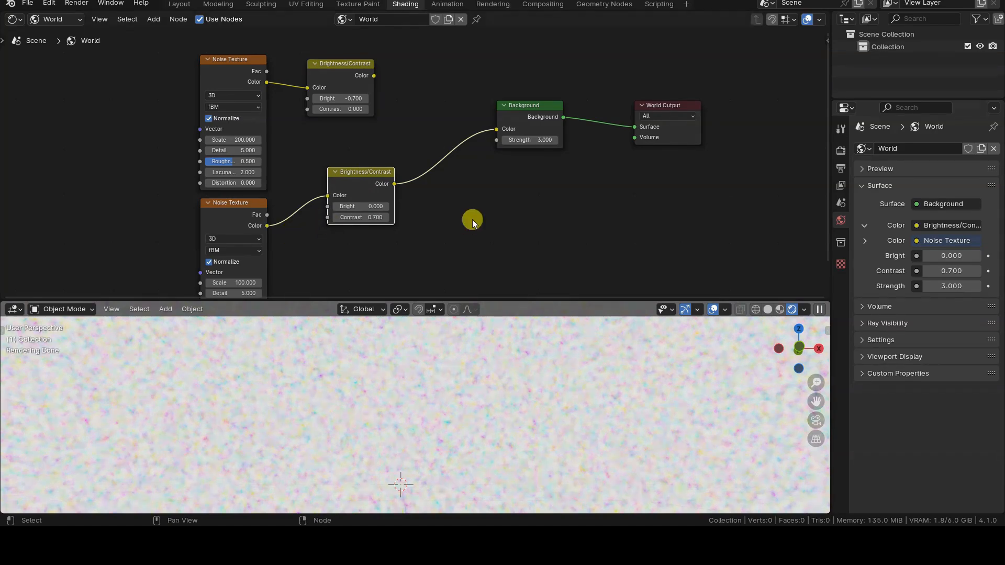
# Insert a Mix Color node before Background, with the upper Brightness/Contrast node feeding A and the lower one feeding B
pyautogui.hotkey('shift', 'a')
pyautogui.moveTo(471, 218)
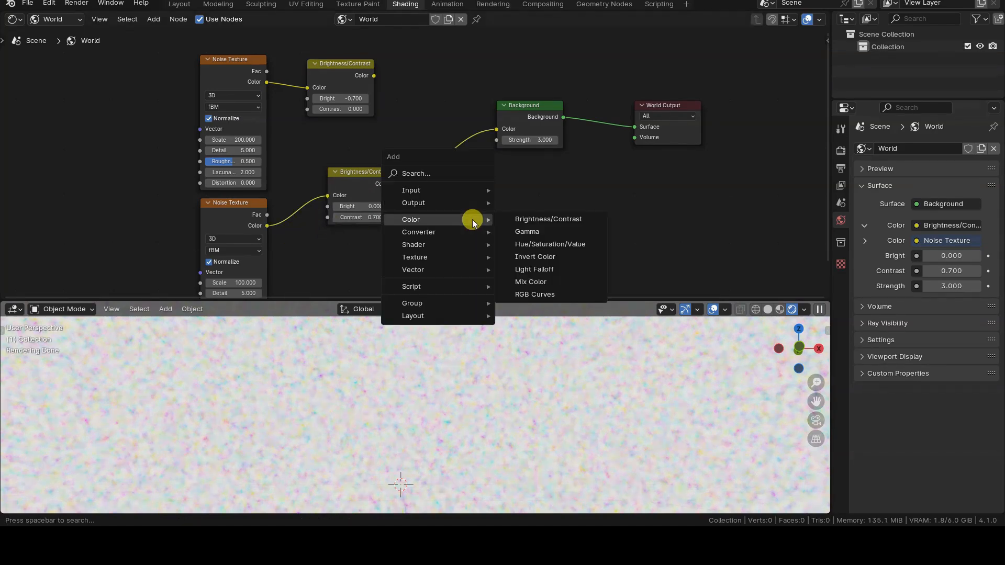
pyautogui.click(550, 283)
pyautogui.click(427, 85)
pyautogui.moveTo(432, 171); pyautogui.dragTo(433, 181)
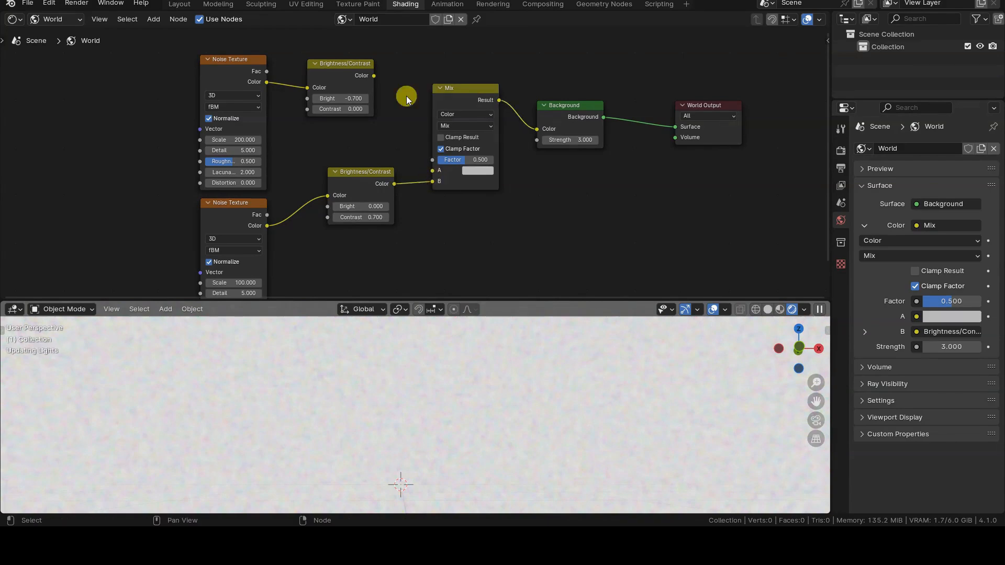
pyautogui.moveTo(374, 75); pyautogui.dragTo(432, 171)
# Set the Mix node's blending mode to Multiply
pyautogui.click(464, 126)
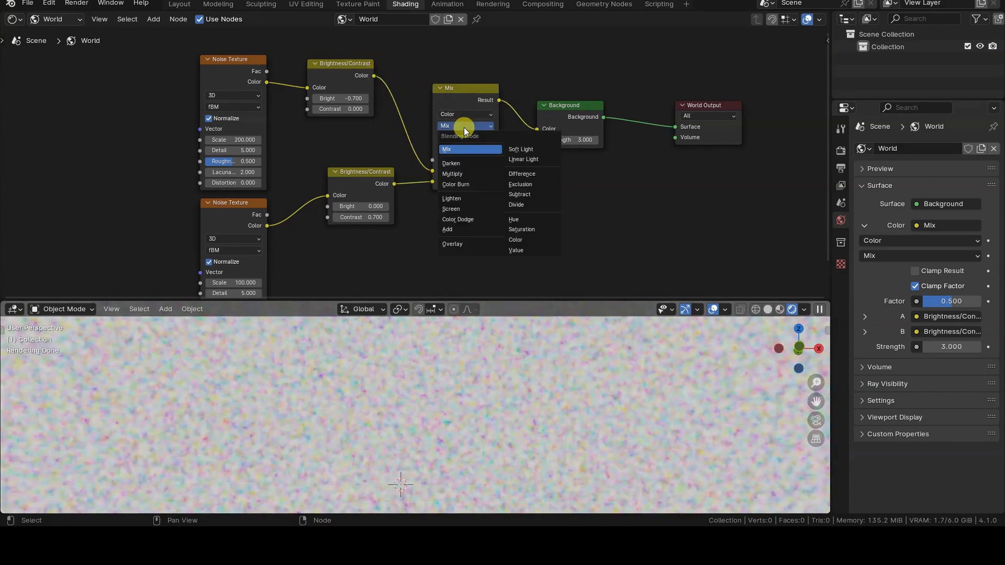
pyautogui.click(472, 174)
pyautogui.scroll(1, 366, 438)
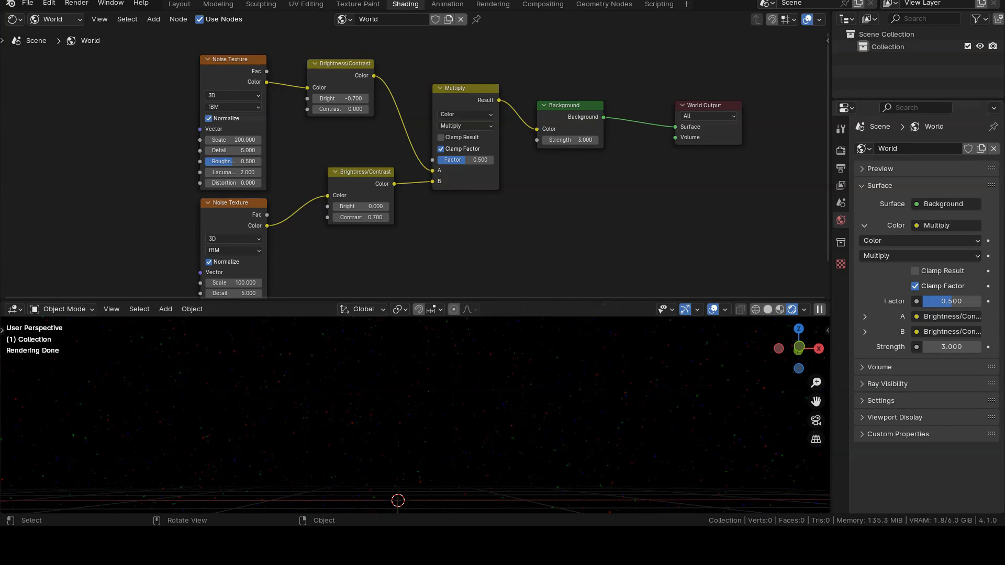
# Make room before the Background node and insert a Gamma node between the Multiply and Background nodes
pyautogui.scroll(3, 295, 235)
pyautogui.moveTo(418, 204); pyautogui.dragTo(299, 226, button='middle')
pyautogui.moveTo(502, 116); pyautogui.dragTo(657, 201)
pyautogui.hotkey('shift', 'a')
pyautogui.moveTo(489, 175)
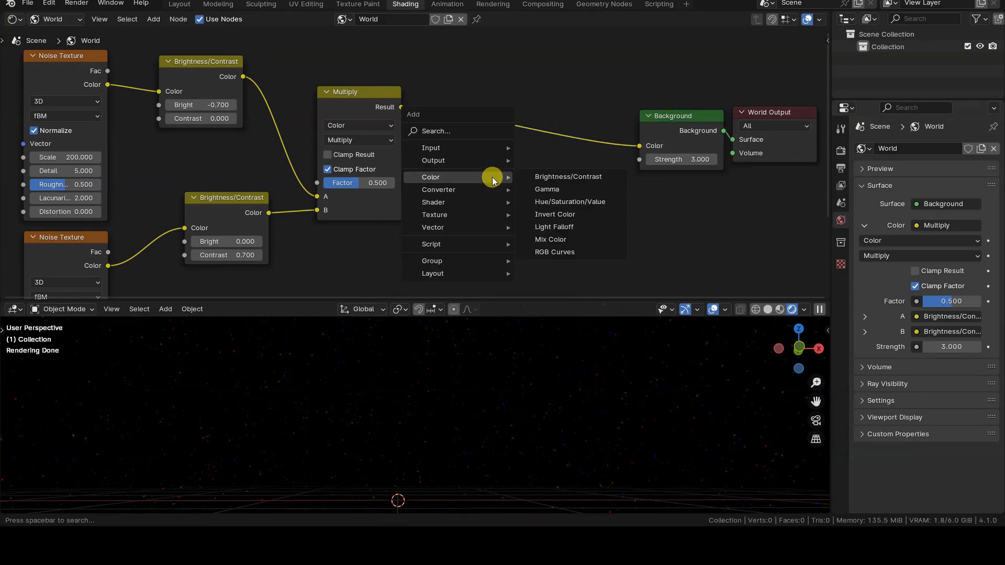
pyautogui.click(560, 193)
pyautogui.click(485, 100)
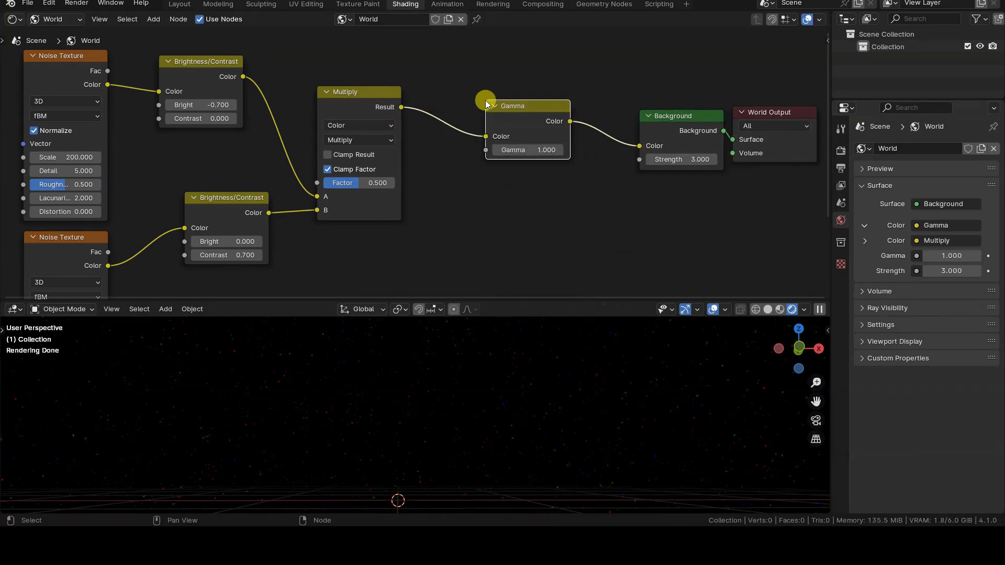
# Set the Gamma node's value to 0.7 and the Multiply node's Factor to 1
pyautogui.click(496, 150)
pyautogui.click(496, 151)
pyautogui.click(496, 150)
pyautogui.click(496, 150)
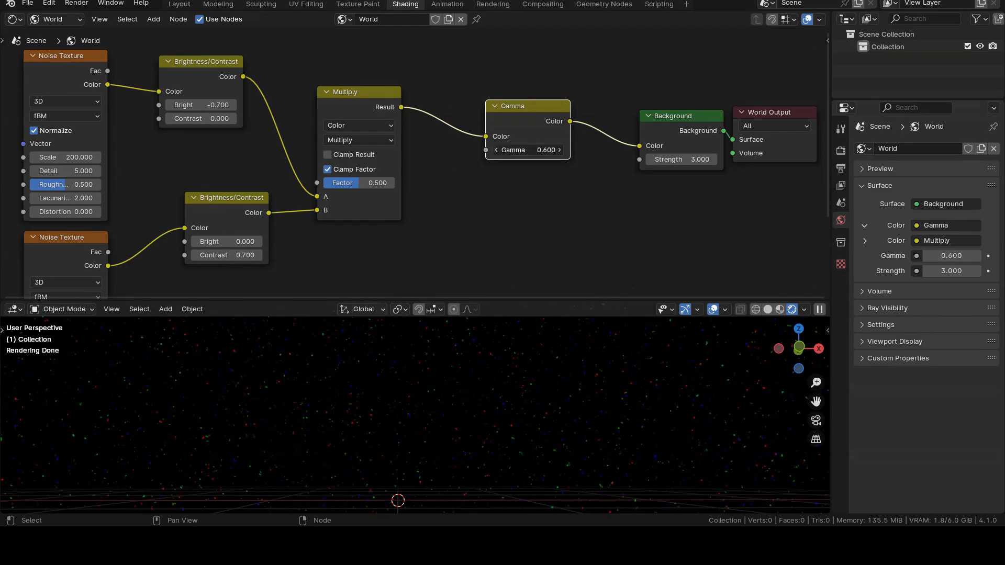
pyautogui.click(496, 151)
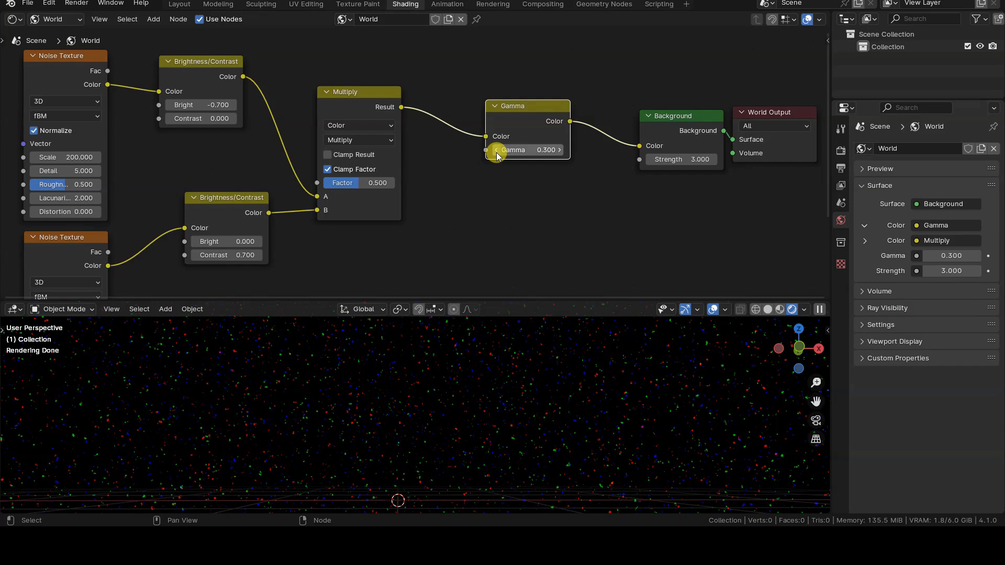
pyautogui.click(370, 184)
pyautogui.write('1')
pyautogui.press('Return')
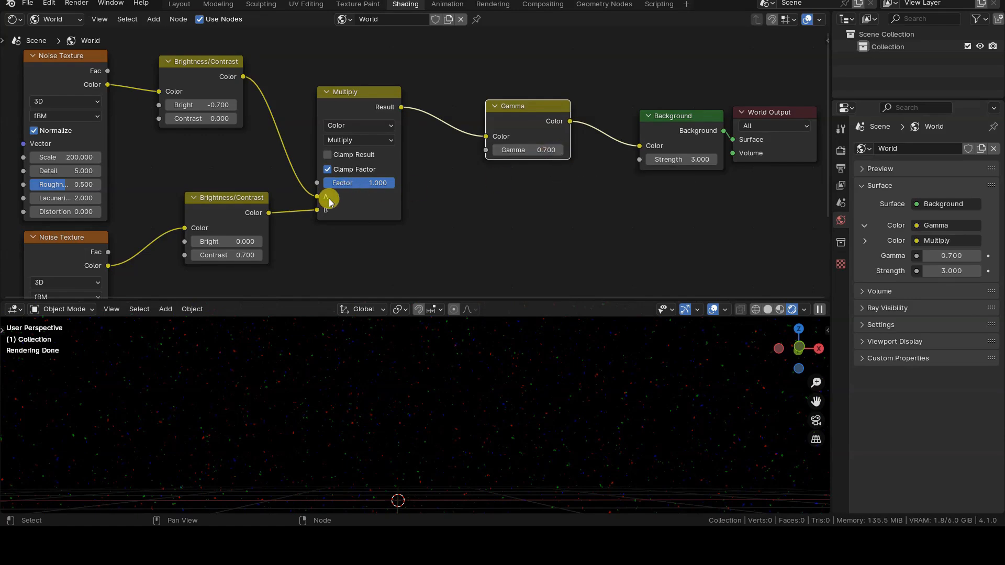
# Feed the upper Brightness/Contrast node from the upper Noise Texture's Fac output instead of Color
pyautogui.moveTo(99, 69); pyautogui.dragTo(159, 94)
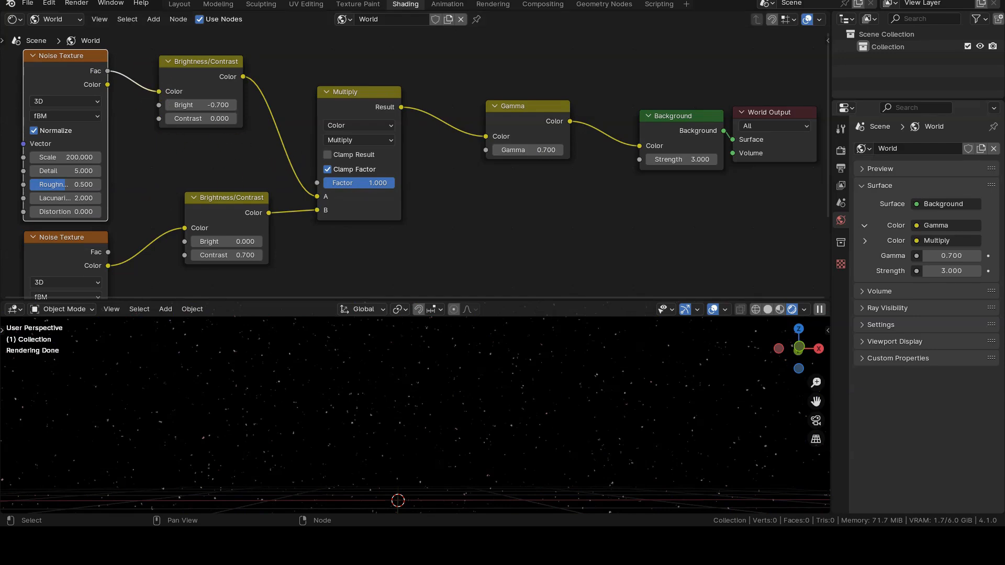
pyautogui.click(122, 202)
pyautogui.moveTo(122, 202); pyautogui.dragTo(316, 254, button='middle')
pyautogui.scroll(3, 316, 157)
pyautogui.moveTo(352, 211); pyautogui.dragTo(338, 98, button='middle')
pyautogui.click(291, 253)
pyautogui.moveTo(432, 185); pyautogui.dragTo(205, 277, button='middle')
pyautogui.click(343, 253)
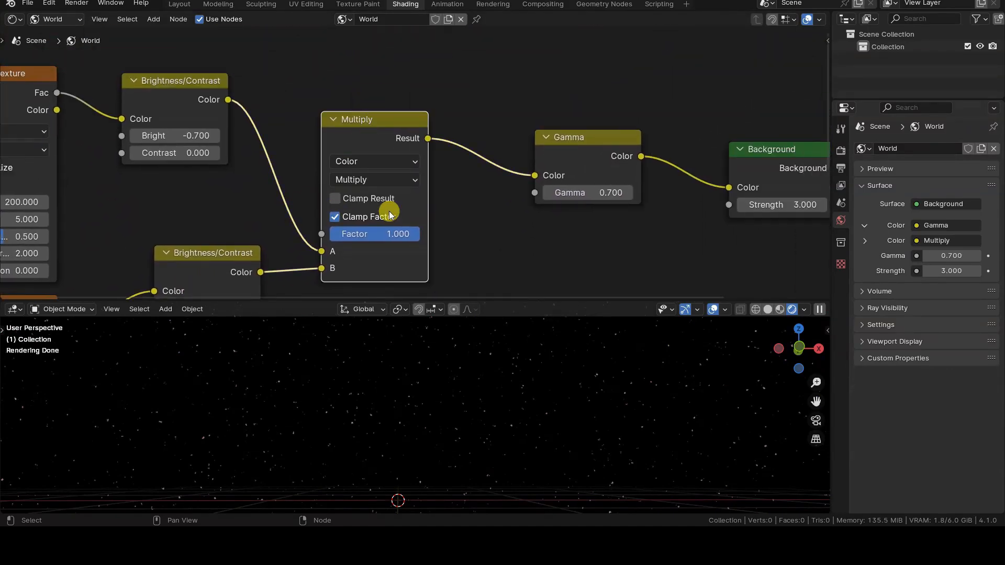
# Set the Gamma node's value to 0.6
pyautogui.click(603, 138)
pyautogui.click(547, 194)
pyautogui.click(548, 193)
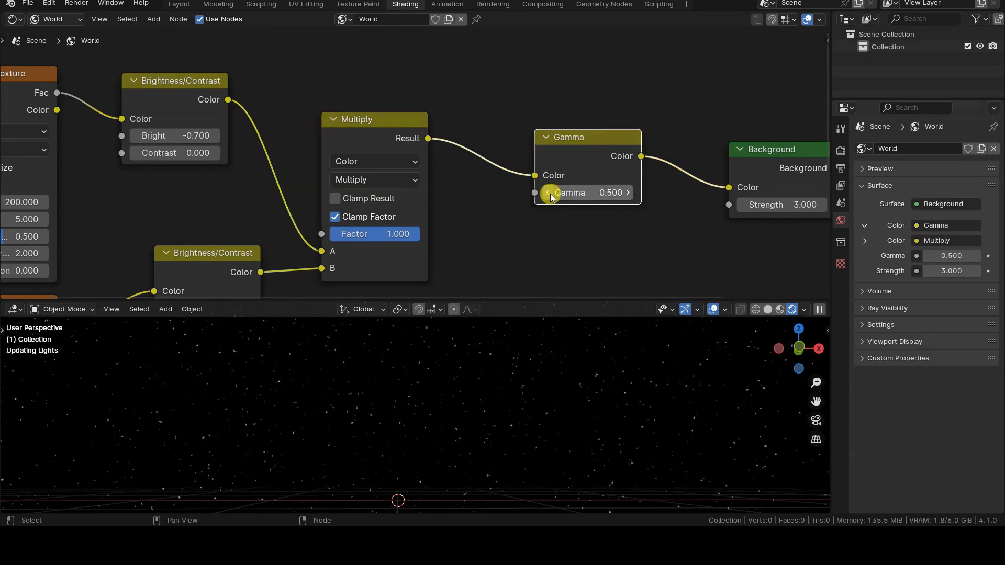
pyautogui.click(623, 194)
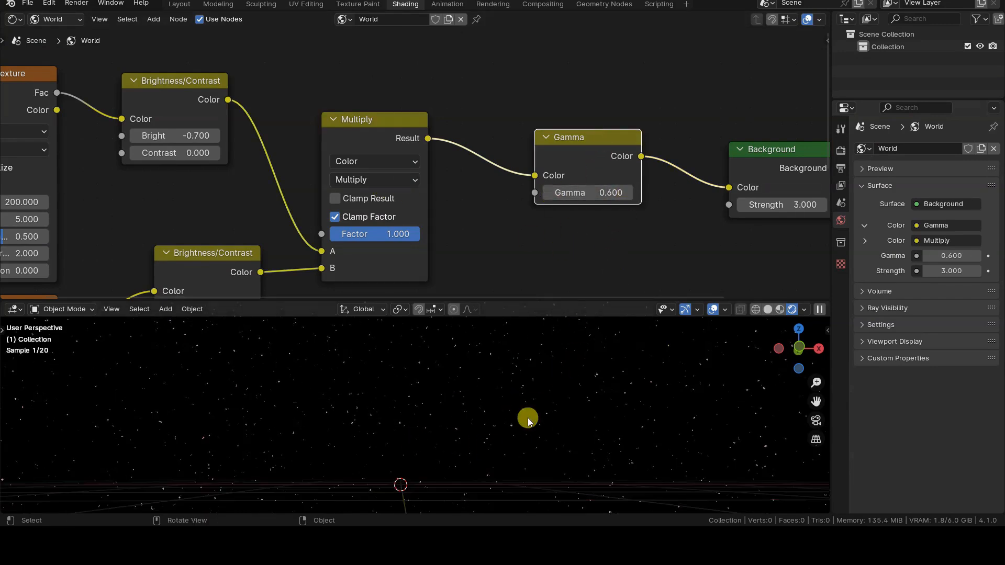
# Group the two Noise Texture, two Brightness/Contrast, Multiply and Gamma nodes into one node group and leave its editing view
pyautogui.scroll(-3, 491, 263)
pyautogui.moveTo(163, 56); pyautogui.dragTo(539, 285)
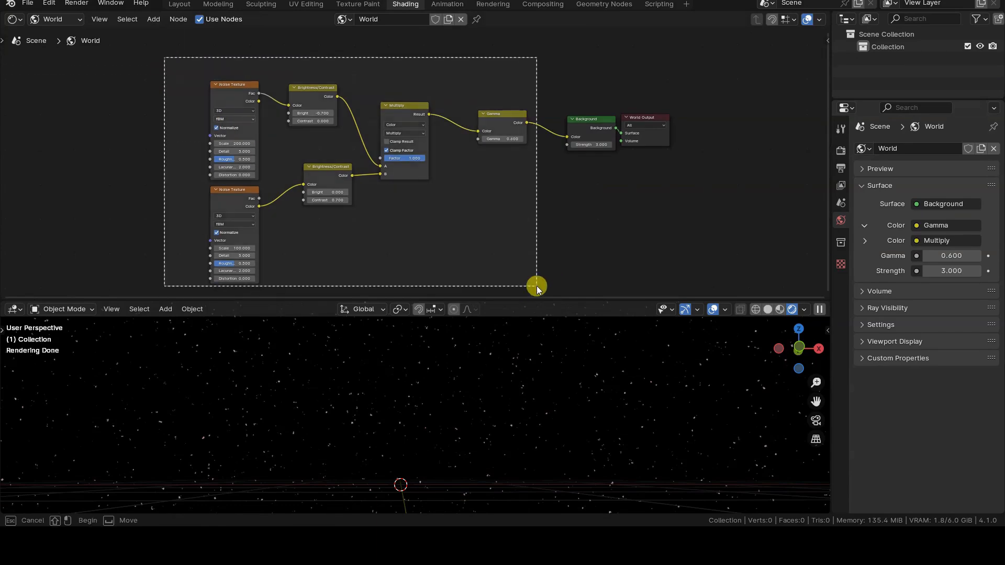
pyautogui.hotkey('ctrl', 'g')
pyautogui.press('Tab')
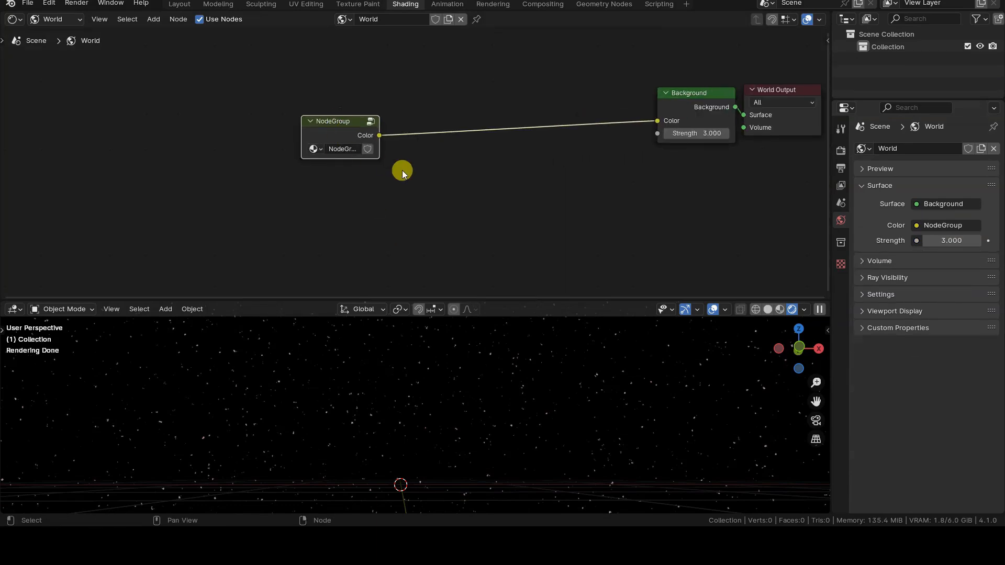
# Rename the node group STARS and move it farther away from the Background node
pyautogui.press('n')
pyautogui.click(747, 124)
pyautogui.write('STARS')
pyautogui.press('Return')
pyautogui.moveTo(269, 123); pyautogui.dragTo(239, 106)
pyautogui.press('n')
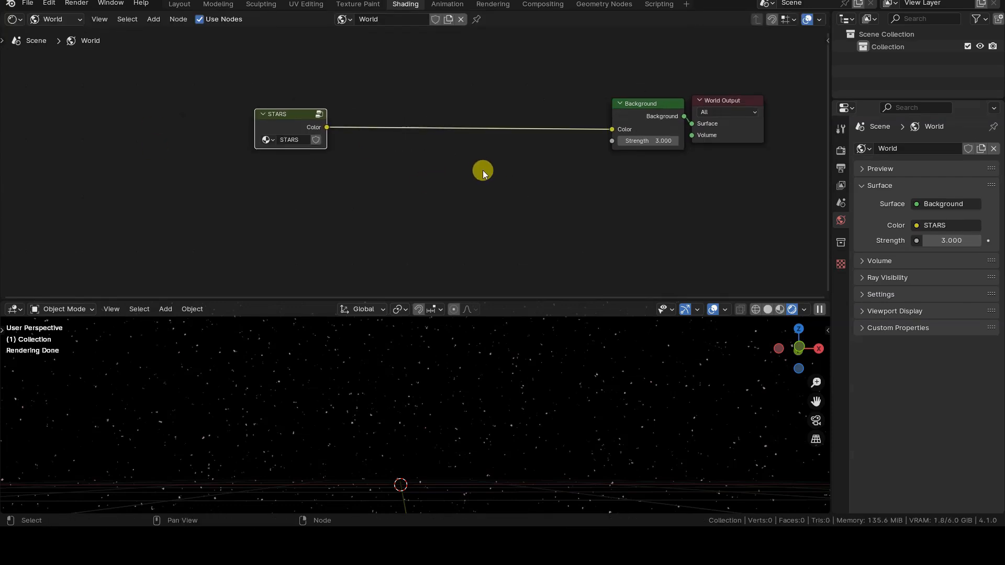
pyautogui.press('Home')
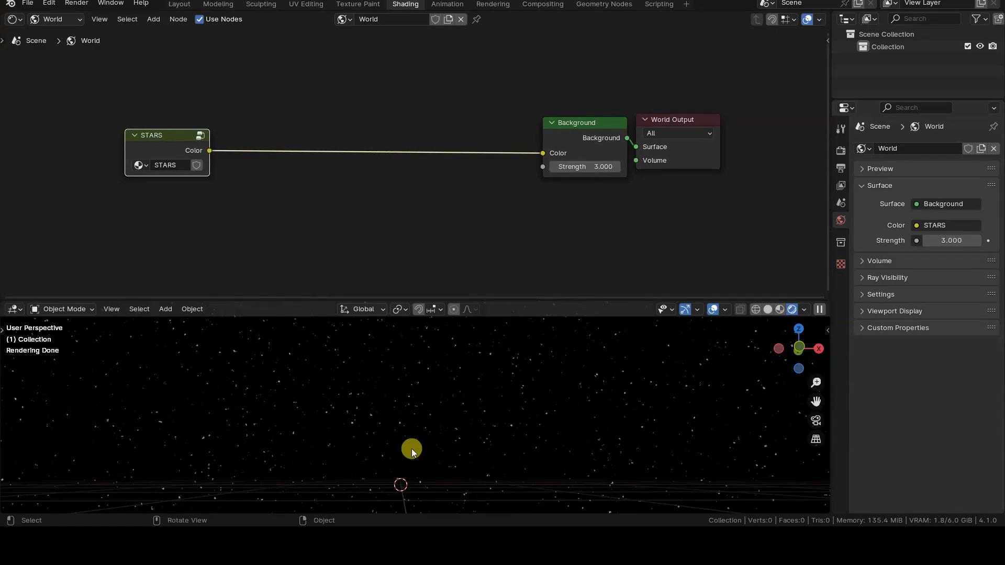
pyautogui.moveTo(410, 451); pyautogui.dragTo(545, 456, button='middle')
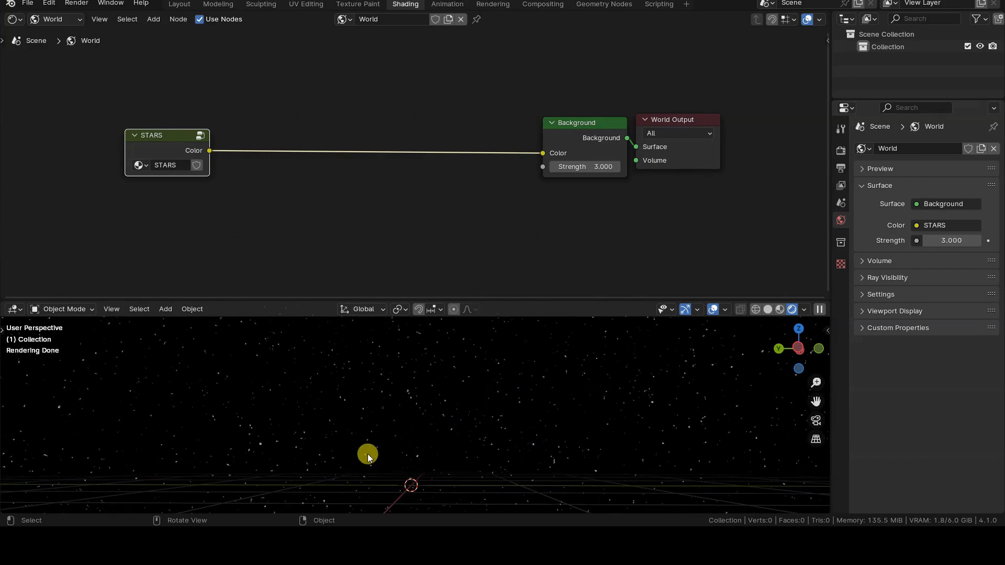
pyautogui.moveTo(236, 475); pyautogui.dragTo(244, 476, button='middle')
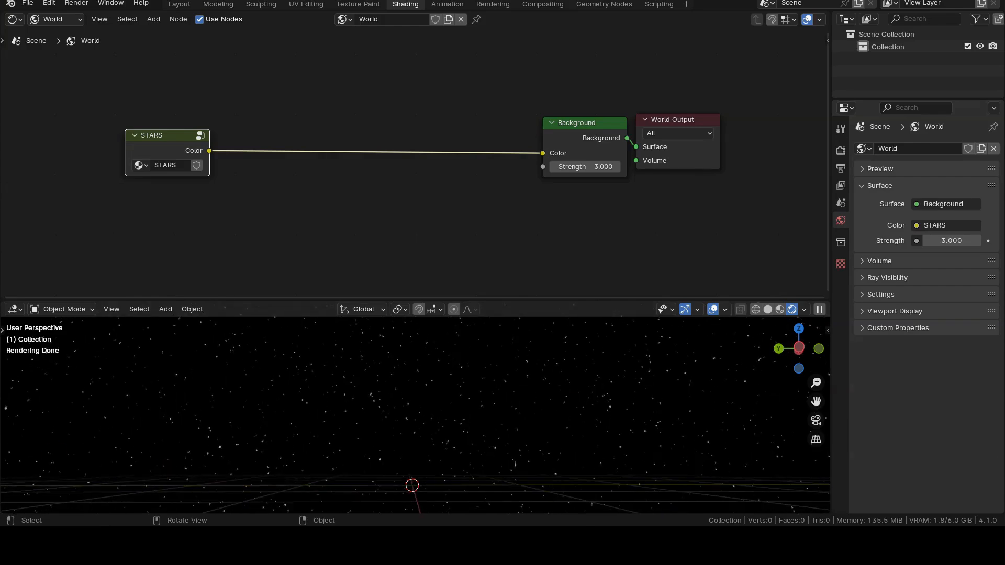
pyautogui.moveTo(344, 442); pyautogui.dragTo(371, 442, button='middle')
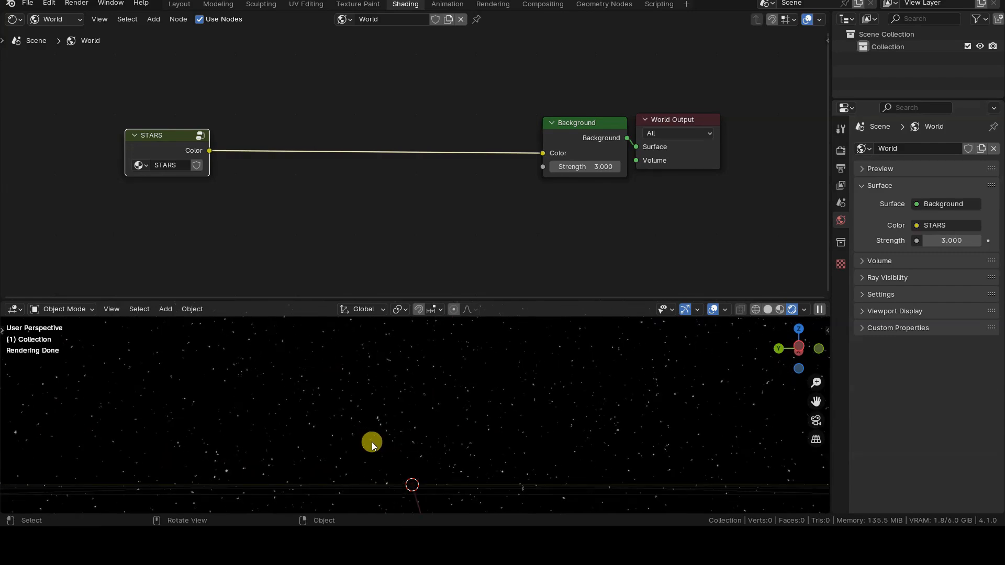
# Move the STARS node up out of the way and add a Noise Texture node below it
pyautogui.moveTo(411, 300); pyautogui.dragTo(411, 297)
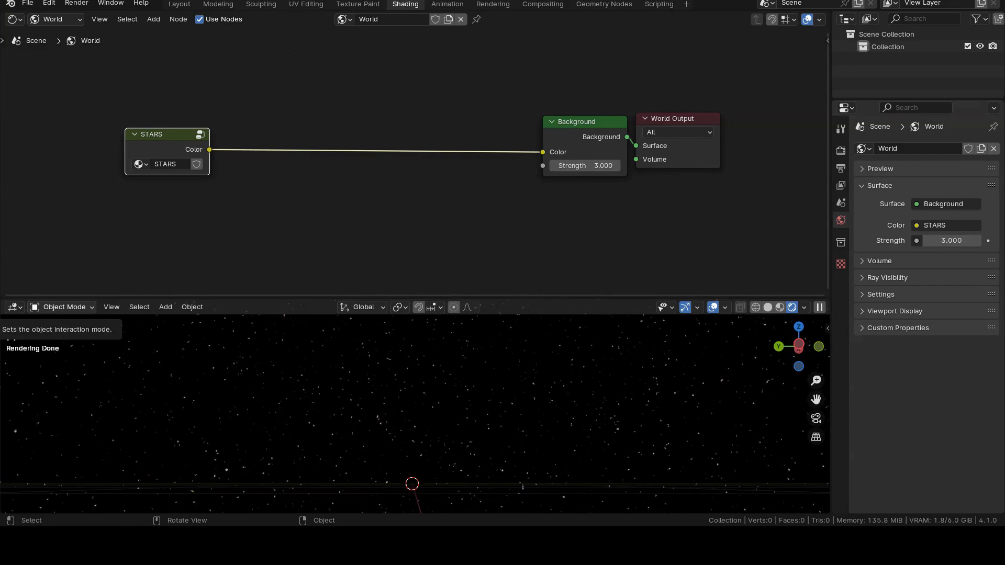
pyautogui.moveTo(151, 141); pyautogui.dragTo(196, 82)
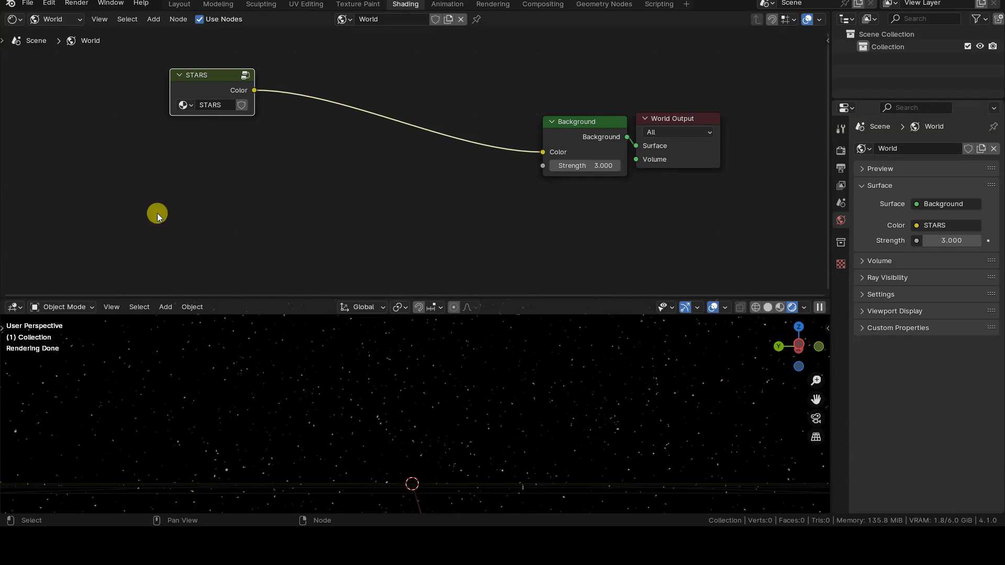
pyautogui.hotkey('shift', 'a')
pyautogui.moveTo(151, 254)
pyautogui.click(220, 343)
pyautogui.click(168, 132)
# Set the new Noise Texture's Scale to 3 and Detail to 5, and feed its Fac output into the Background's Color
pyautogui.click(217, 244)
pyautogui.write('3')
pyautogui.press('Return')
pyautogui.click(219, 257)
pyautogui.write('5')
pyautogui.press('Return')
pyautogui.moveTo(252, 157); pyautogui.dragTo(543, 152)
pyautogui.moveTo(375, 404); pyautogui.dragTo(381, 403, button='middle')
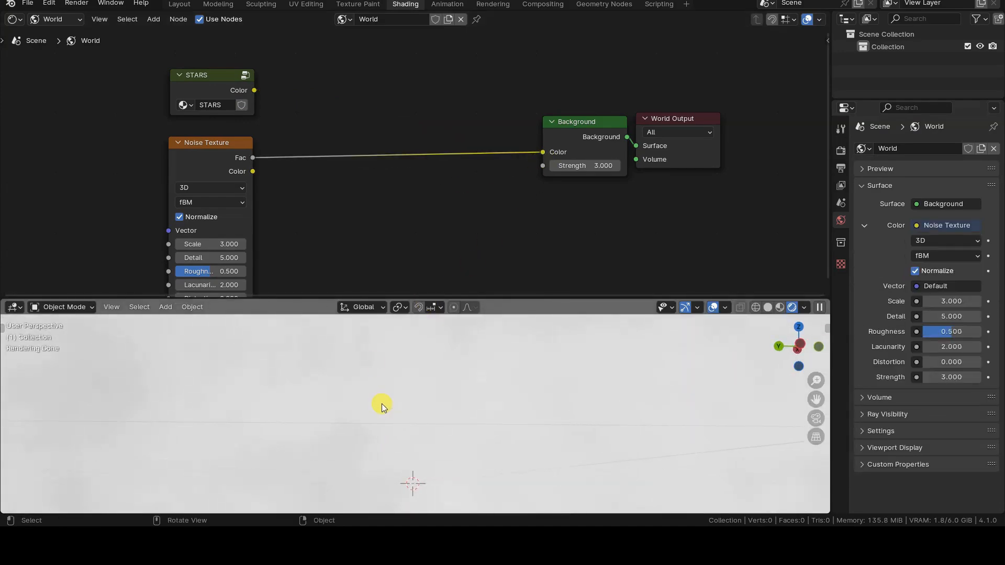
# Insert a Color Ramp node on the link between the Noise Texture and the Background
pyautogui.hotkey('shift', 'a')
pyautogui.moveTo(359, 211)
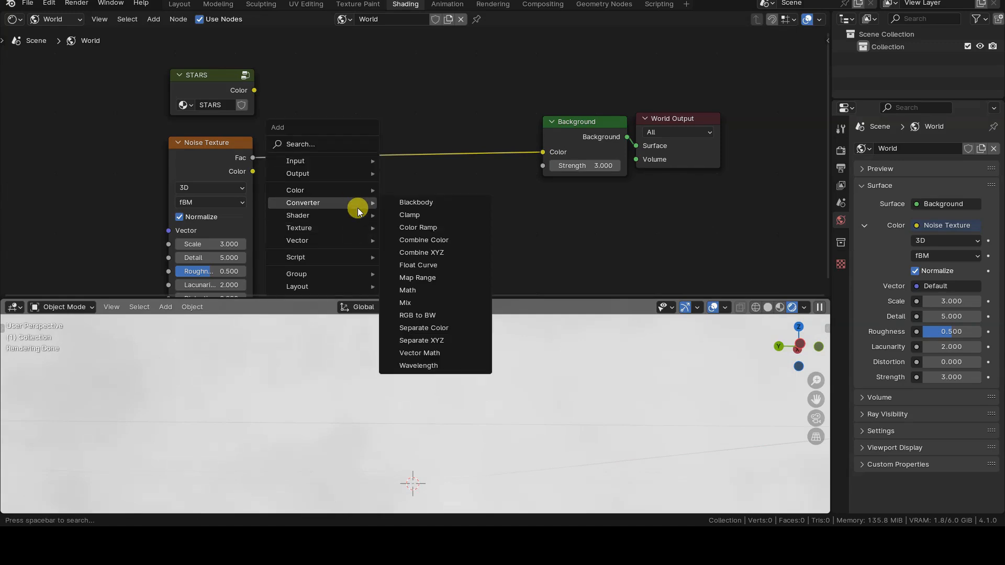
pyautogui.click(460, 227)
pyautogui.click(334, 112)
pyautogui.click(473, 184)
# Set the position of the Color Ramp's black stop to 0.36
pyautogui.moveTo(346, 185); pyautogui.dragTo(413, 189)
pyautogui.moveTo(539, 404)
pyautogui.mouseDown(button='middle')
pyautogui.moveTo(563, 413)
pyautogui.moveTo(539, 410)
pyautogui.mouseUp(button='middle')
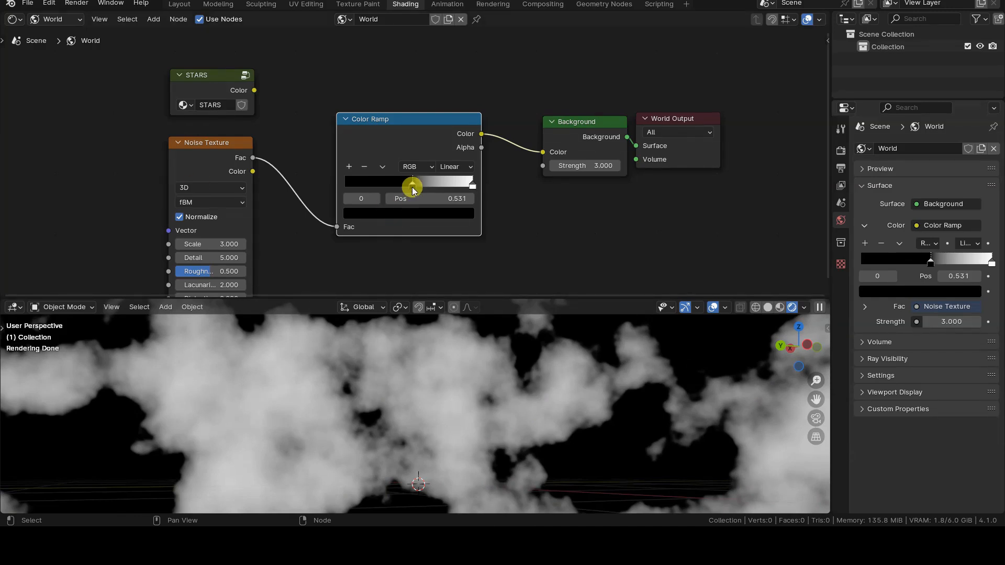
pyautogui.click(446, 197)
pyautogui.write('0.36')
pyautogui.press('Return')
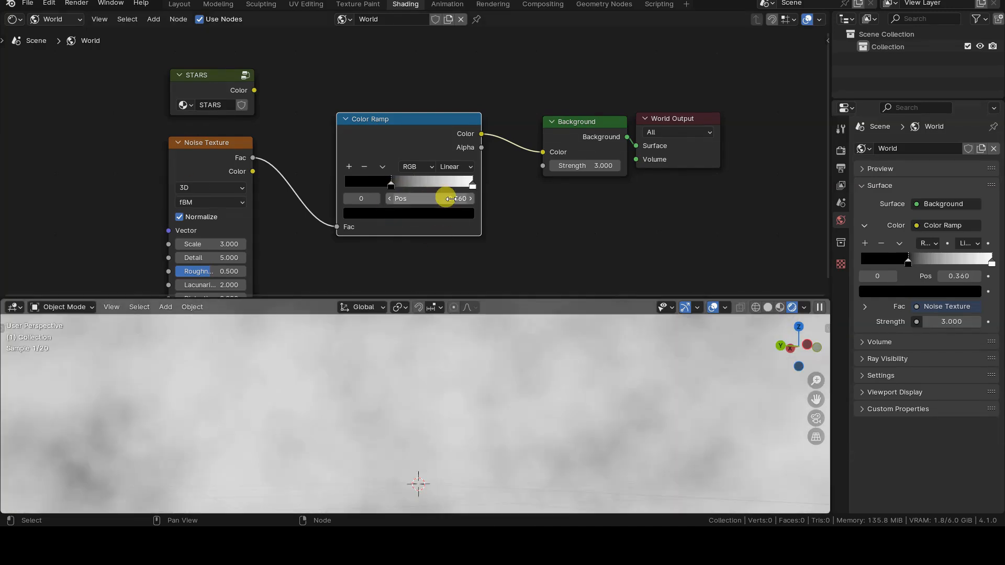
# Set the position of the Color Ramp's white stop to 0.93
pyautogui.click(471, 185)
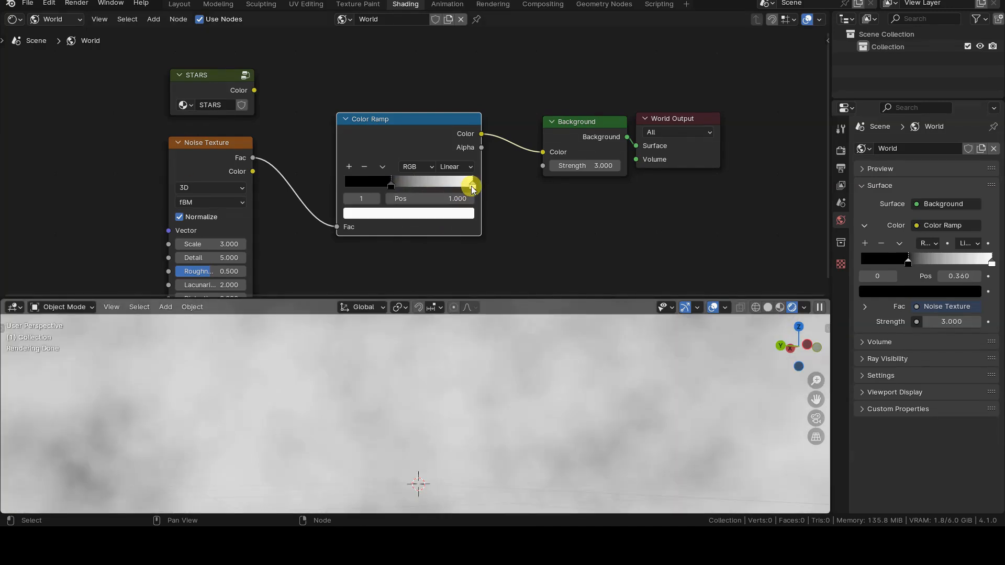
pyautogui.click(443, 199)
pyautogui.write('0')
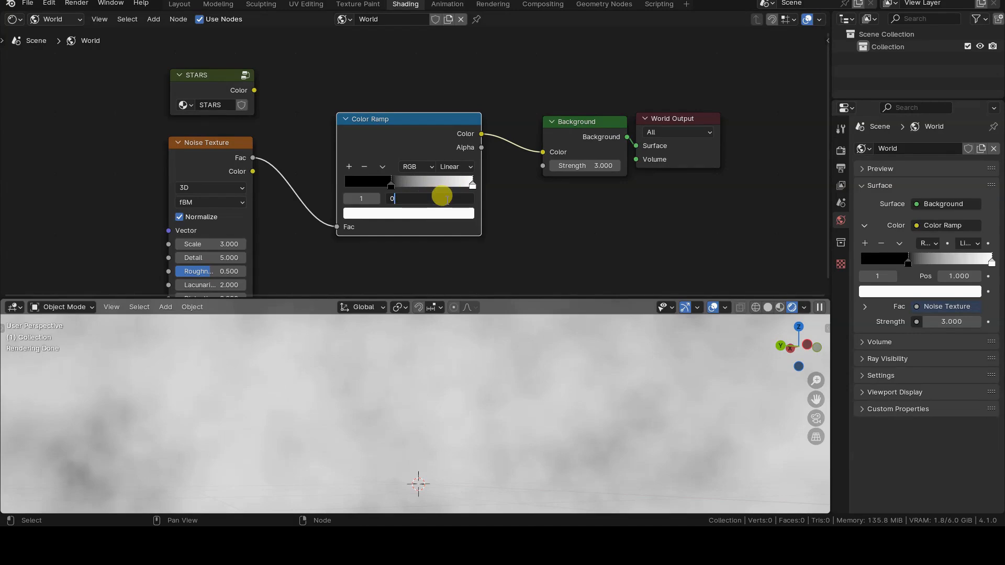
pyautogui.write('.93')
pyautogui.press('Return')
# Turn the Color Ramp's white stop pure blue with Red 0 and Green 0
pyautogui.click(376, 212)
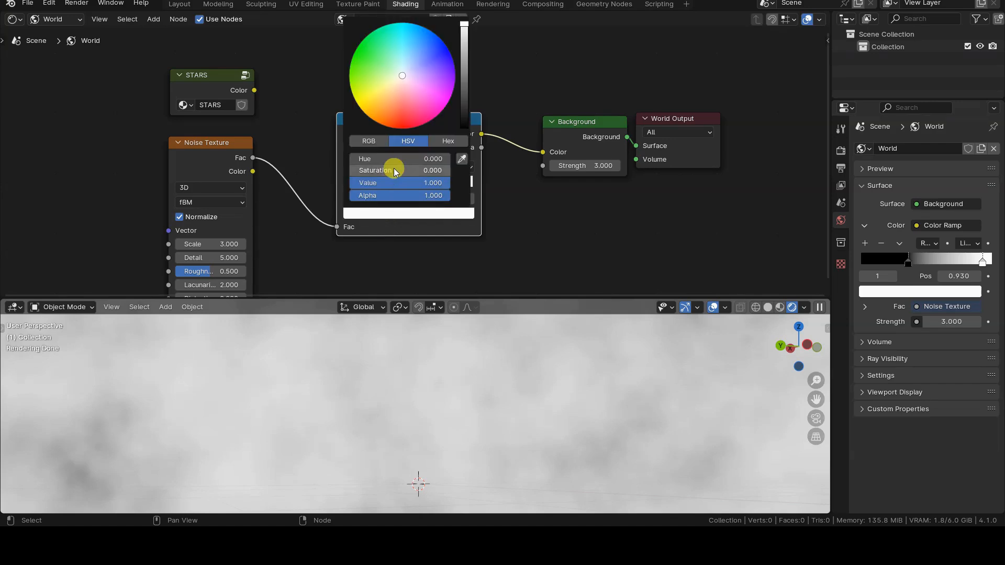
pyautogui.click(413, 156)
pyautogui.write('0')
pyautogui.press('Tab')
pyautogui.write('0')
pyautogui.press('Return')
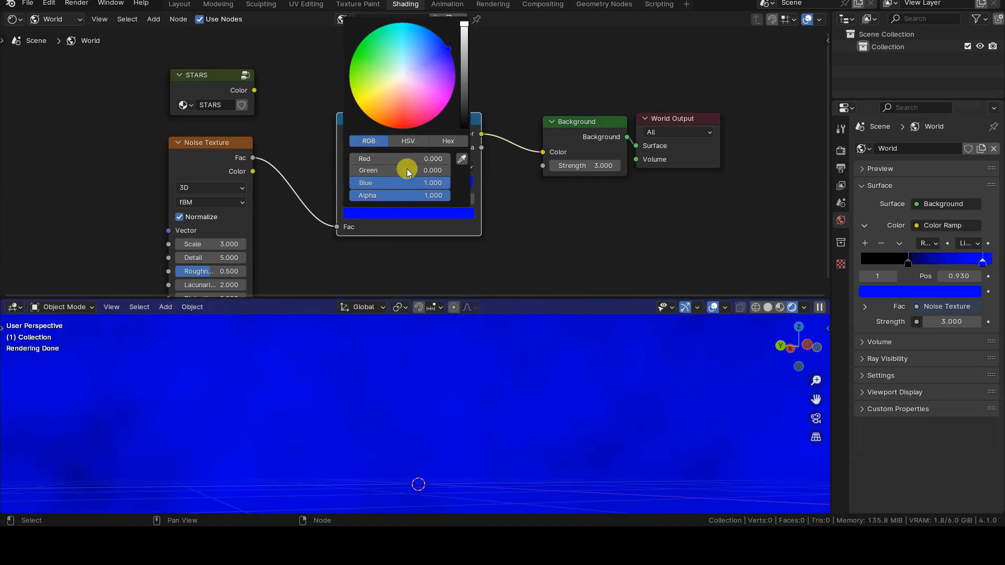
# Switch the Color Ramp's interpolation to Ease and inspect the clouds around the sky
pyautogui.click(455, 167)
pyautogui.click(459, 195)
pyautogui.moveTo(469, 451); pyautogui.dragTo(289, 453, button='middle')
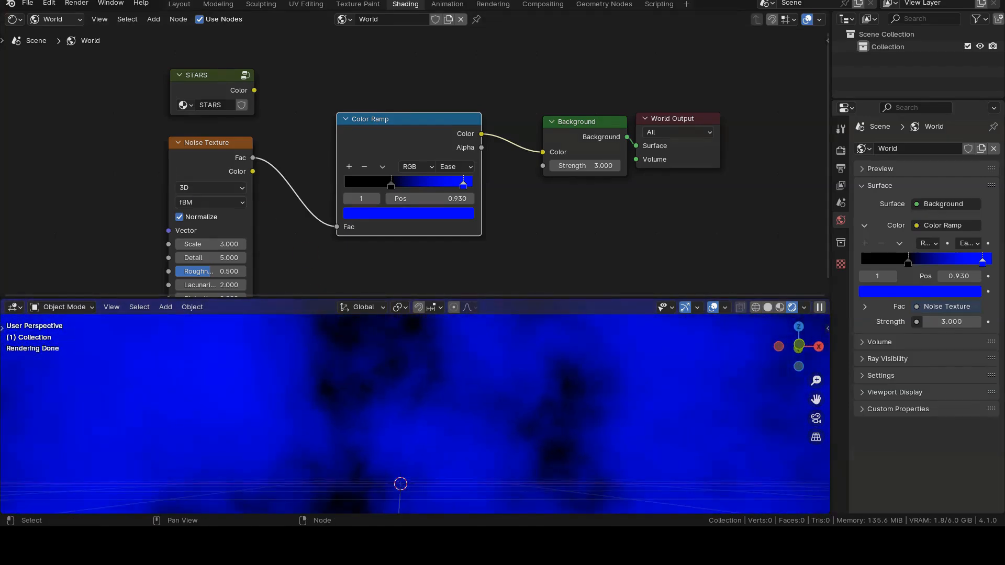
pyautogui.moveTo(439, 460); pyautogui.dragTo(10, 466, button='middle')
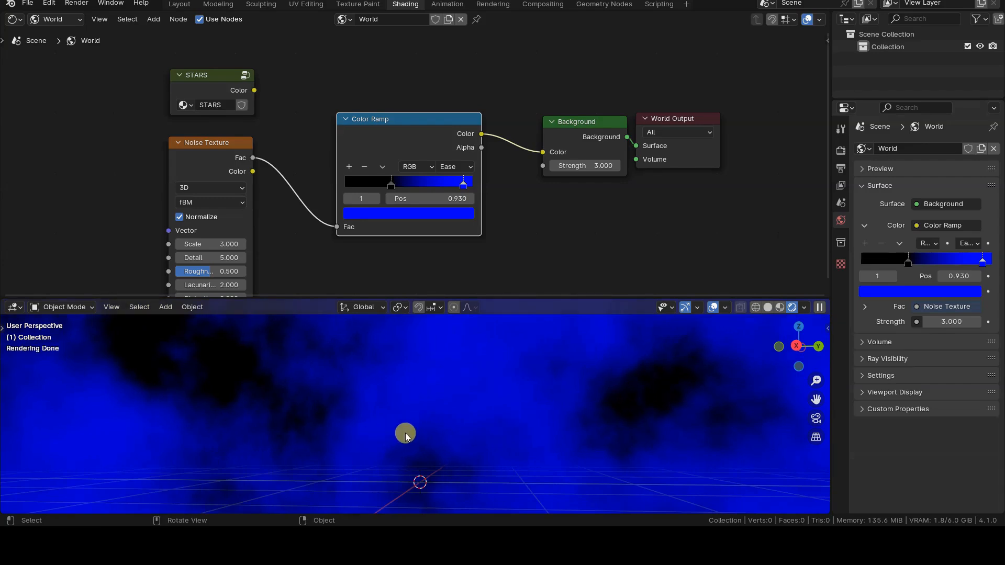
pyautogui.moveTo(410, 433); pyautogui.dragTo(409, 437, button='middle')
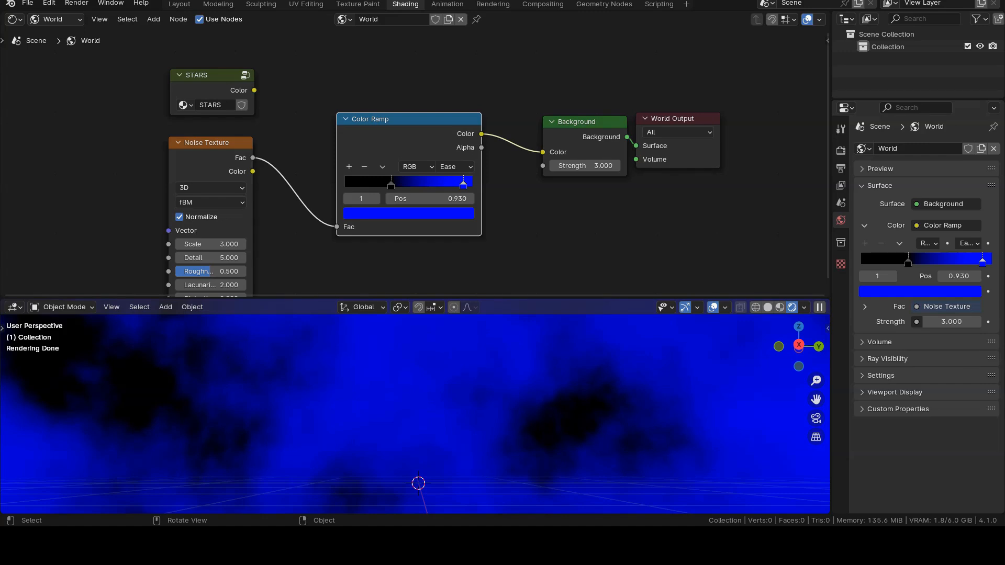
# Move the STARS node higher above the Noise Texture to free space between them
pyautogui.click(331, 239)
pyautogui.scroll(-6, 245, 229)
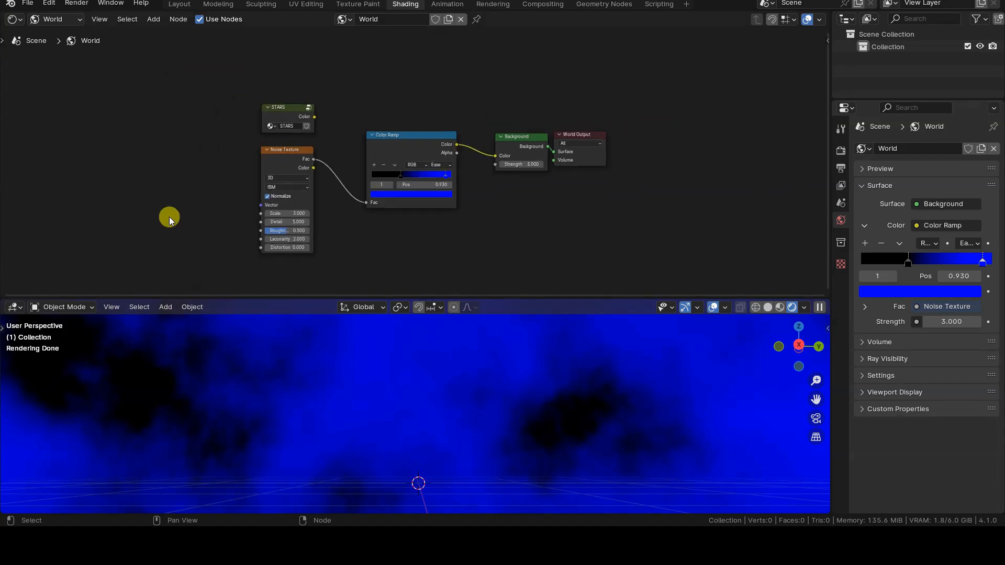
pyautogui.moveTo(280, 109); pyautogui.dragTo(271, 94)
pyautogui.moveTo(429, 222); pyautogui.dragTo(445, 267, button='middle')
pyautogui.scroll(2, 439, 251)
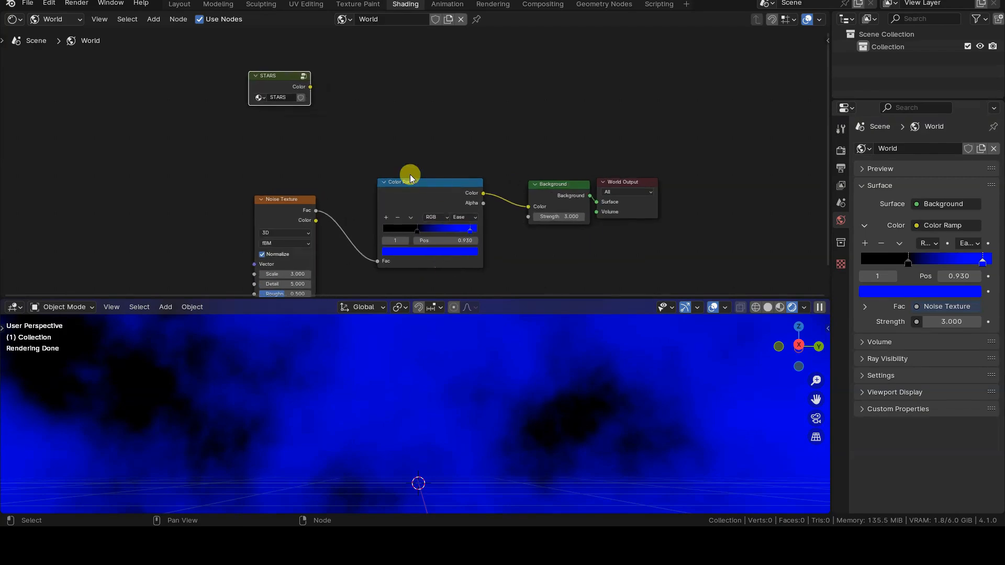
# Collapse the Color Ramp and Noise Texture nodes and lower the ramp to sit beside the noise
pyautogui.click(409, 181)
pyautogui.press('h')
pyautogui.moveTo(408, 182); pyautogui.dragTo(408, 217)
pyautogui.click(273, 200)
pyautogui.press('h')
# Add a Gradient Texture node above the Color Ramp and a Mapping node ahead of it
pyautogui.scroll(1, 323, 164)
pyautogui.hotkey('shift', 'a')
pyautogui.moveTo(292, 220)
pyautogui.click(372, 258)
pyautogui.click(373, 130)
pyautogui.hotkey('shift', 'a')
pyautogui.moveTo(263, 166)
pyautogui.click(386, 193)
pyautogui.click(157, 111)
# Connect the Mapping node to the Gradient Texture's Vector and the gradient's Color to the Background's Color
pyautogui.moveTo(222, 161); pyautogui.dragTo(250, 117, button='middle')
pyautogui.moveTo(258, 101); pyautogui.dragTo(409, 157)
pyautogui.moveTo(475, 122); pyautogui.dragTo(562, 169)
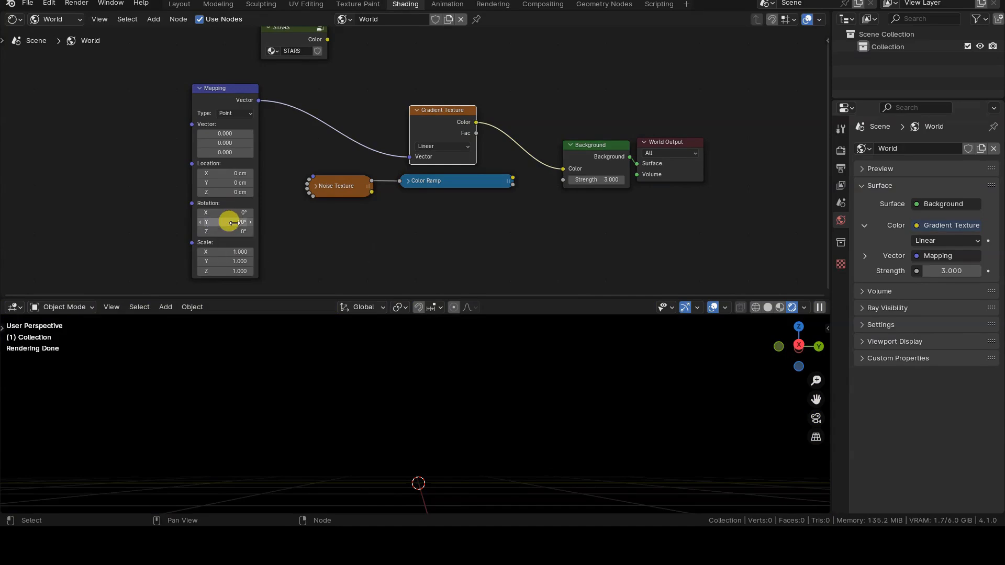
# Add a Texture Coordinate node and connect its Generated output to the Mapping node's Vector input
pyautogui.hotkey('shift', 'a')
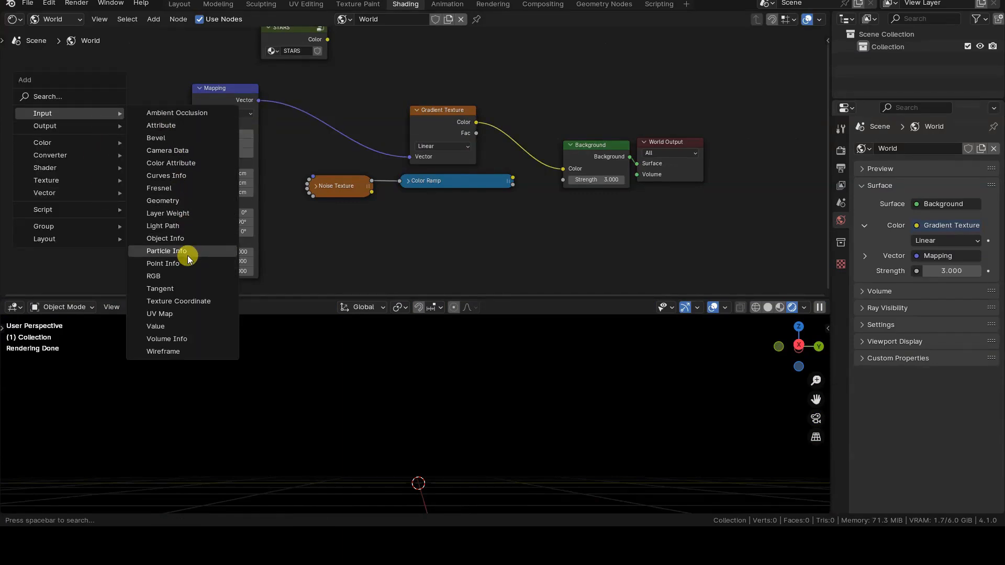
pyautogui.click(178, 300)
pyautogui.click(86, 95)
pyautogui.moveTo(150, 107); pyautogui.dragTo(191, 124)
# Collapse the Texture Coordinate, Mapping and Gradient Texture nodes and line them up in a row above the noise nodes
pyautogui.click(88, 95)
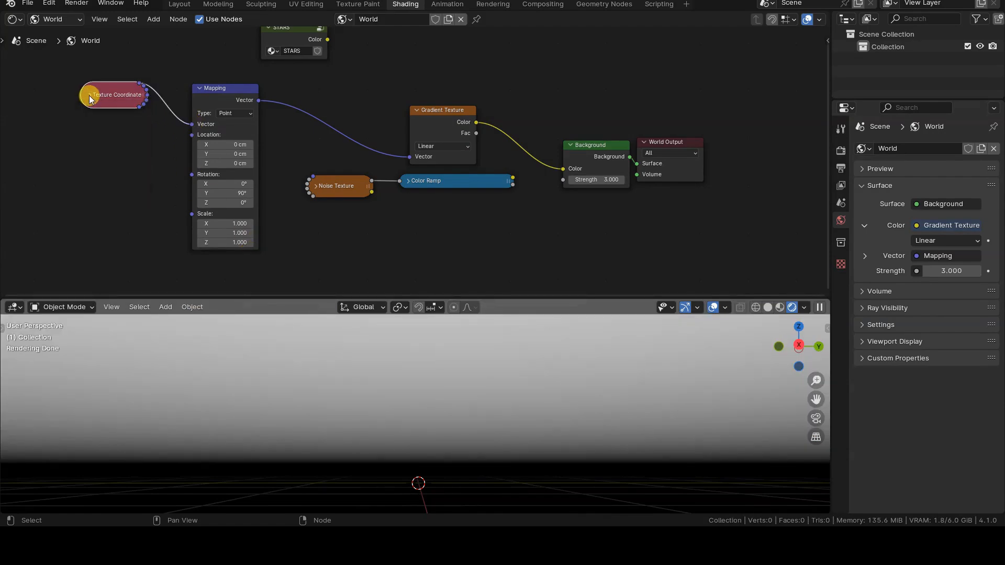
pyautogui.click(199, 88)
pyautogui.moveTo(210, 90); pyautogui.dragTo(347, 154)
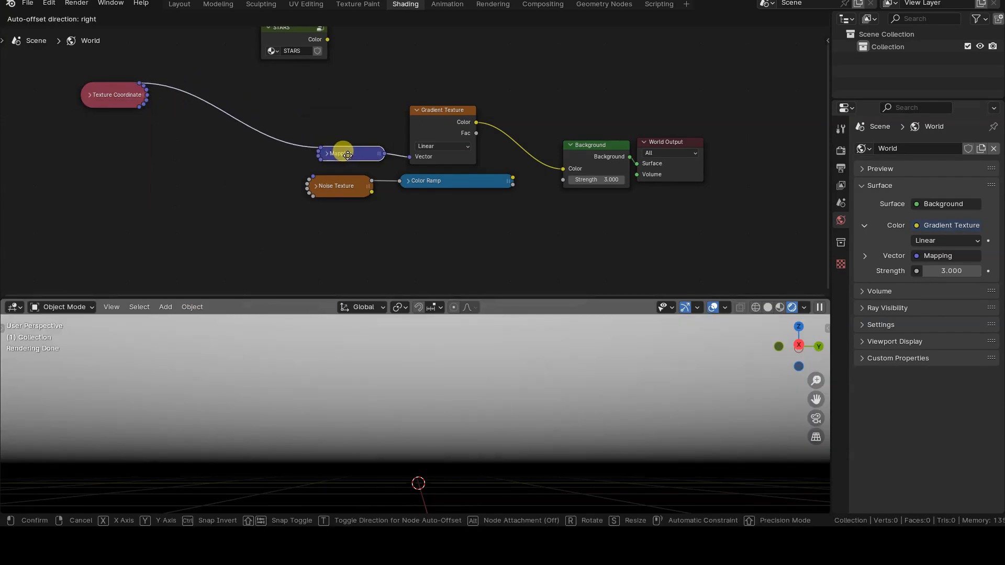
pyautogui.click(417, 111)
pyautogui.moveTo(113, 94); pyautogui.dragTo(251, 151)
pyautogui.moveTo(338, 155); pyautogui.dragTo(324, 148)
pyautogui.moveTo(443, 111); pyautogui.dragTo(419, 145)
pyautogui.scroll(1, 480, 213)
pyautogui.moveTo(597, 369)
pyautogui.mouseDown(button='middle')
pyautogui.moveTo(623, 348)
pyautogui.moveTo(599, 368)
pyautogui.moveTo(608, 366)
pyautogui.mouseUp(button='middle')
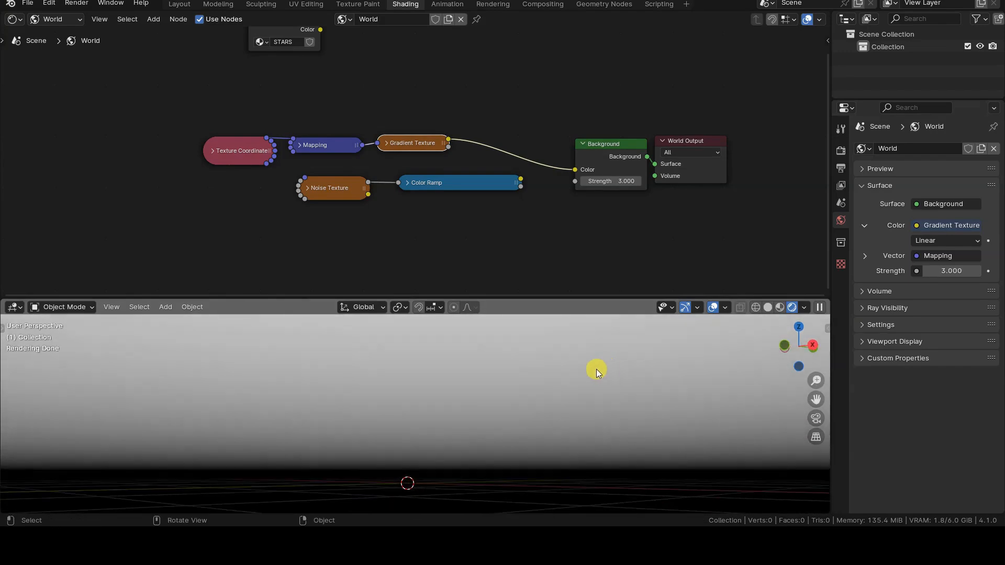
# Move the gradient row and the noise row of nodes farther away from the Background node
pyautogui.click(507, 220)
pyautogui.moveTo(175, 94); pyautogui.dragTo(466, 163)
pyautogui.press('g')
pyautogui.click(385, 151)
pyautogui.moveTo(278, 164); pyautogui.dragTo(521, 238)
pyautogui.press('g')
pyautogui.click(351, 240)
# Insert a Color Ramp between the Gradient Texture and the Background, with its black stop at about 0.084
pyautogui.hotkey('shift', 'a')
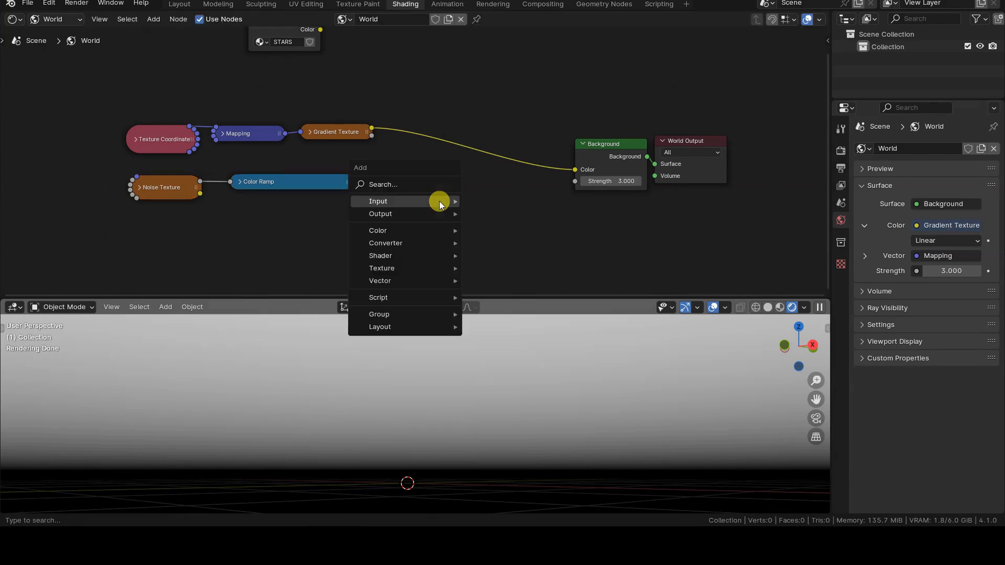
pyautogui.moveTo(423, 247)
pyautogui.click(501, 268)
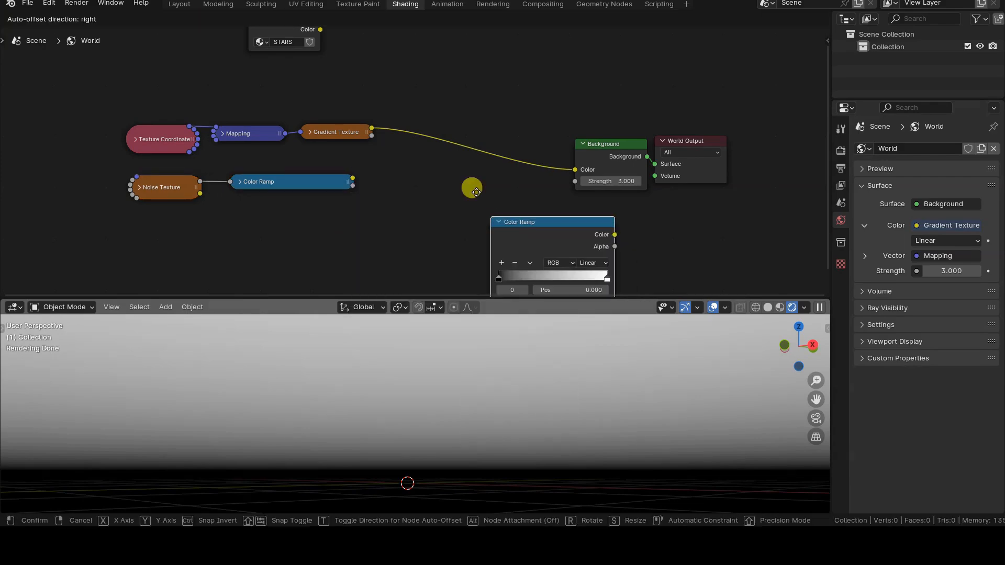
pyautogui.click(409, 88)
pyautogui.moveTo(424, 157)
pyautogui.mouseDown()
pyautogui.moveTo(445, 155)
pyautogui.moveTo(432, 157)
pyautogui.mouseUp()
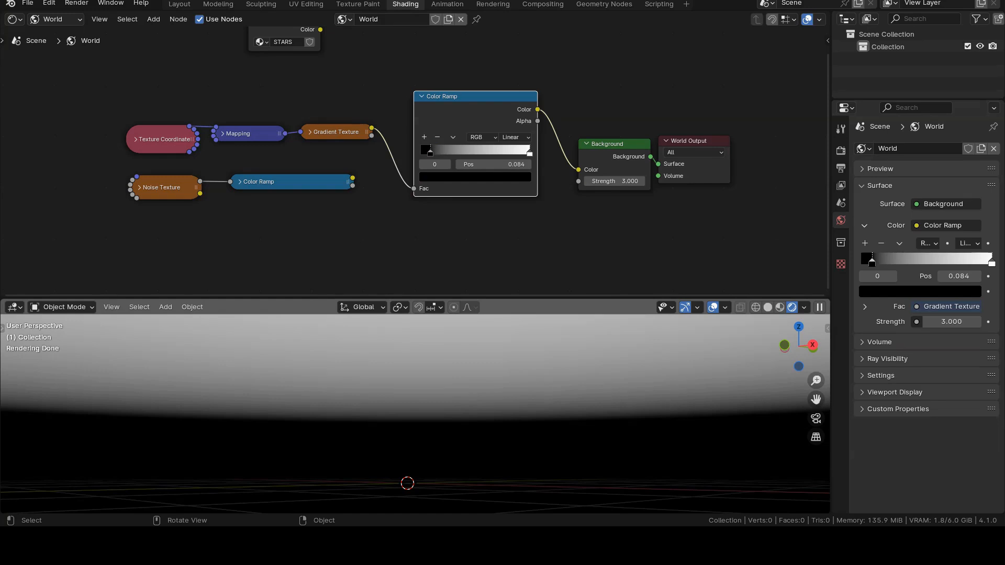
# Collapse the gradient's Color Ramp into its row and shift the Background and World Output nodes farther away
pyautogui.moveTo(590, 230); pyautogui.dragTo(505, 240, button='middle')
pyautogui.click(336, 107)
pyautogui.moveTo(388, 110); pyautogui.dragTo(369, 143)
pyautogui.click(478, 174)
pyautogui.moveTo(495, 134); pyautogui.dragTo(604, 203)
pyautogui.press('g')
pyautogui.click(736, 211)
# Insert a Mix Color node before the Background and feed its B input from the noise's Color Ramp
pyautogui.hotkey('shift', 'a')
pyautogui.moveTo(469, 211)
pyautogui.click(494, 277)
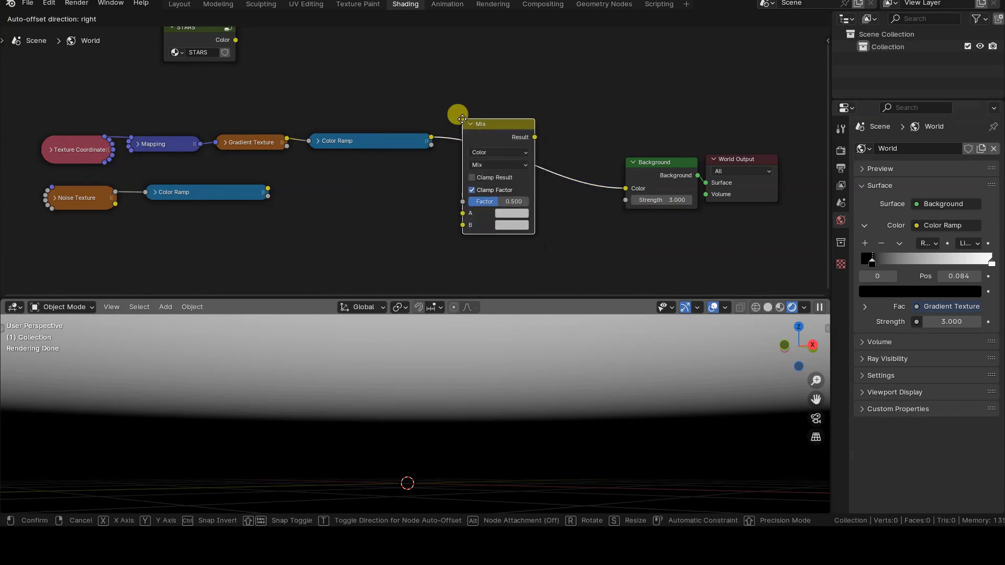
pyautogui.click(472, 117)
pyautogui.moveTo(267, 188); pyautogui.dragTo(473, 225)
# Set the Mix node's blending mode to Multiply and its Factor to 1
pyautogui.click(504, 165)
pyautogui.click(504, 217)
pyautogui.doubleClick(519, 202)
pyautogui.write('1')
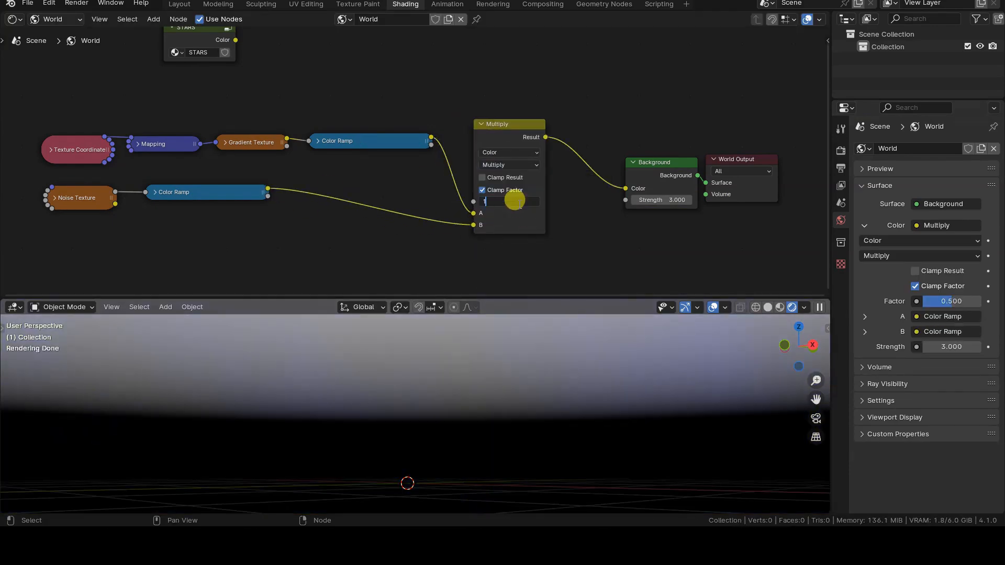
pyautogui.press('Return')
# Expand the gradient's Color Ramp and move its black stop to about 0.073
pyautogui.moveTo(493, 327); pyautogui.dragTo(460, 372, button='middle')
pyautogui.click(318, 141)
pyautogui.moveTo(325, 197)
pyautogui.mouseDown()
pyautogui.moveTo(335, 201)
pyautogui.moveTo(307, 199)
pyautogui.mouseUp()
pyautogui.moveTo(538, 415); pyautogui.dragTo(627, 412, button='middle')
pyautogui.moveTo(370, 297); pyautogui.dragTo(371, 286)
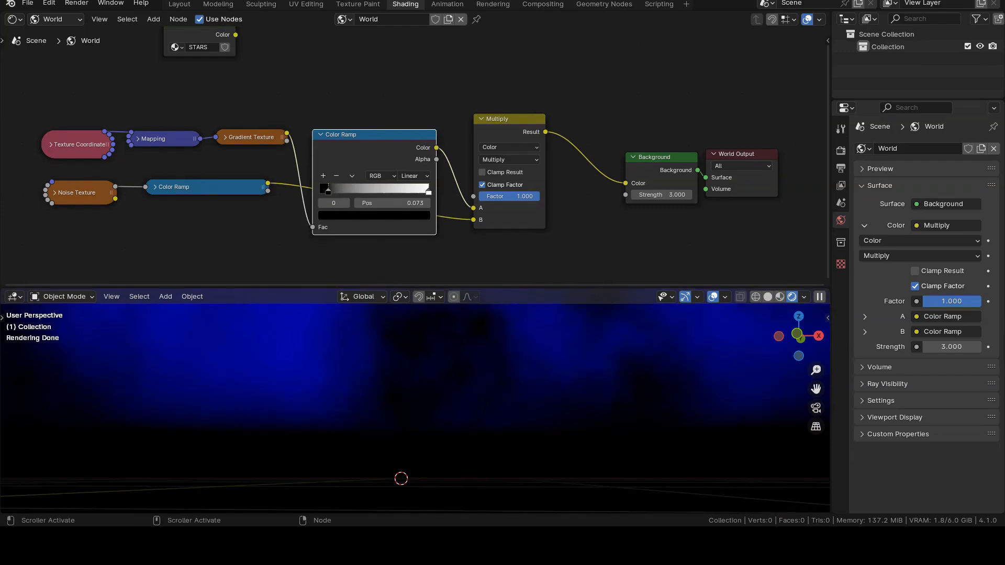
# Collapse the gradient's Color Ramp and the Multiply node and tidy their placement
pyautogui.click(320, 135)
pyautogui.moveTo(359, 136); pyautogui.dragTo(350, 140)
pyautogui.click(481, 119)
pyautogui.moveTo(497, 124); pyautogui.dragTo(474, 171)
# Group the gradient, noise, Color Ramp and Multiply nodes into one node group and leave its editing view
pyautogui.scroll(2, 426, 213)
pyautogui.moveTo(331, 191); pyautogui.dragTo(407, 208, button='middle')
pyautogui.click(229, 249)
pyautogui.moveTo(54, 92); pyautogui.dragTo(668, 260)
pyautogui.hotkey('ctrl', 'g')
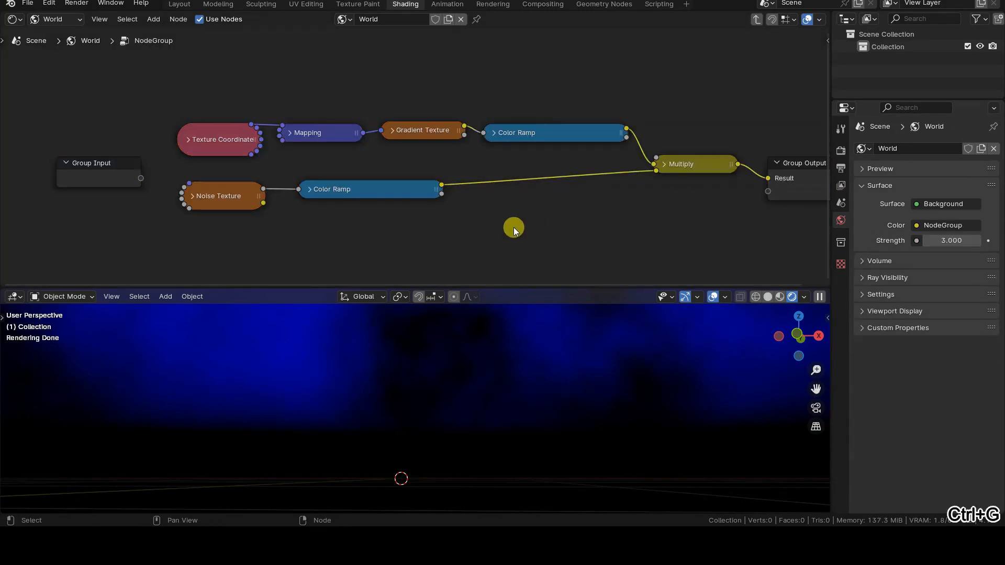
pyautogui.press('Tab')
# Rename the new node group CLOUDS
pyautogui.press('n')
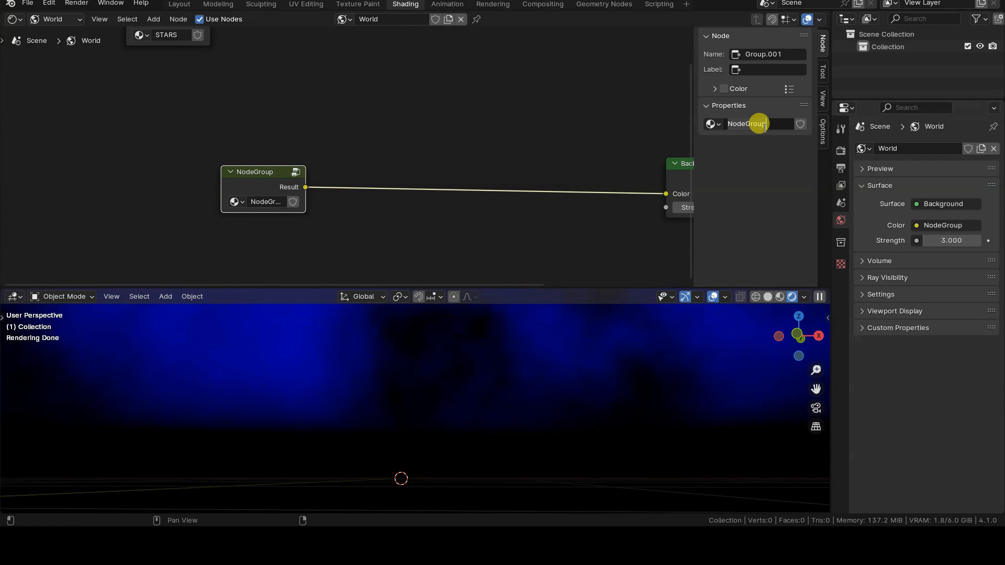
pyautogui.click(758, 124)
pyautogui.write('CLOUDS')
pyautogui.press('Return')
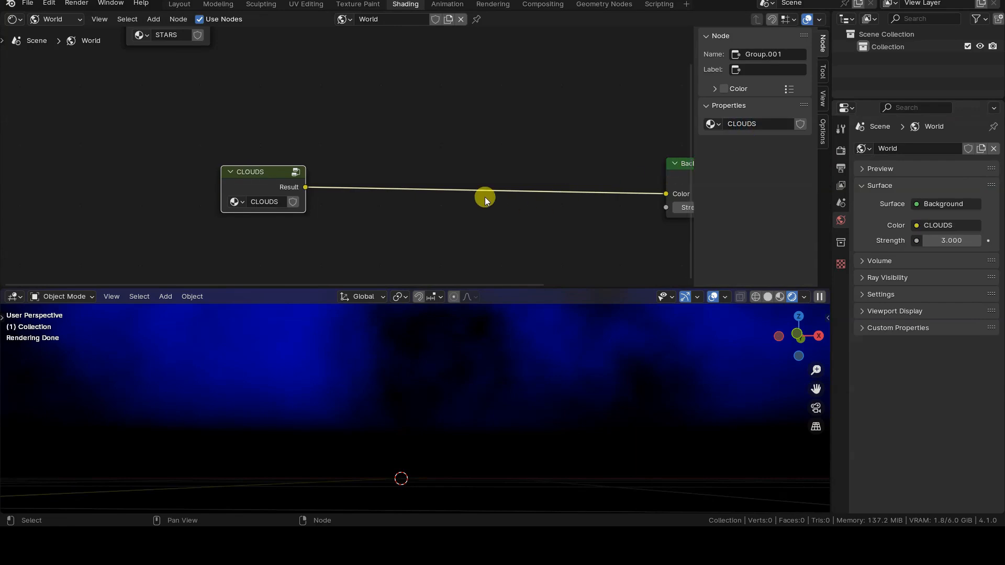
pyautogui.press('n')
# Place the STARS node directly above the CLOUDS node
pyautogui.press('Home')
pyautogui.click(231, 61)
pyautogui.moveTo(232, 61); pyautogui.dragTo(309, 143)
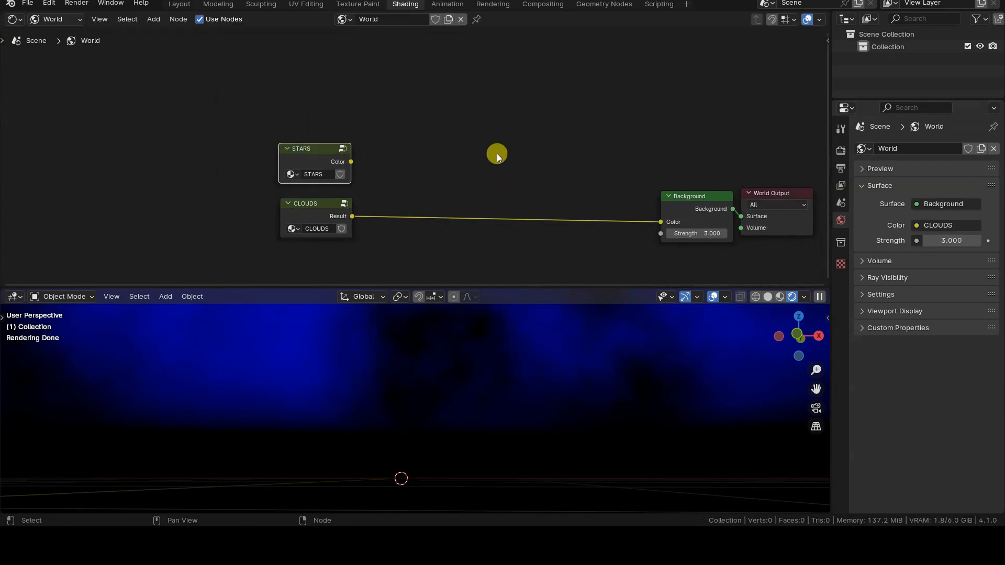
# Preview the STARS group on the Background's Color, and reconnect CLOUDS to it
pyautogui.press('Home')
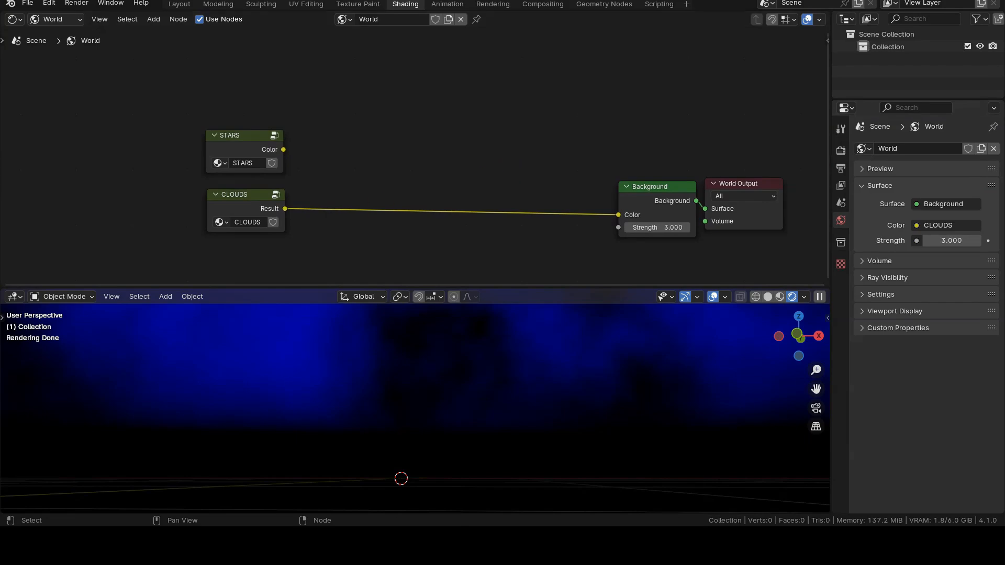
pyautogui.moveTo(284, 150); pyautogui.dragTo(618, 215)
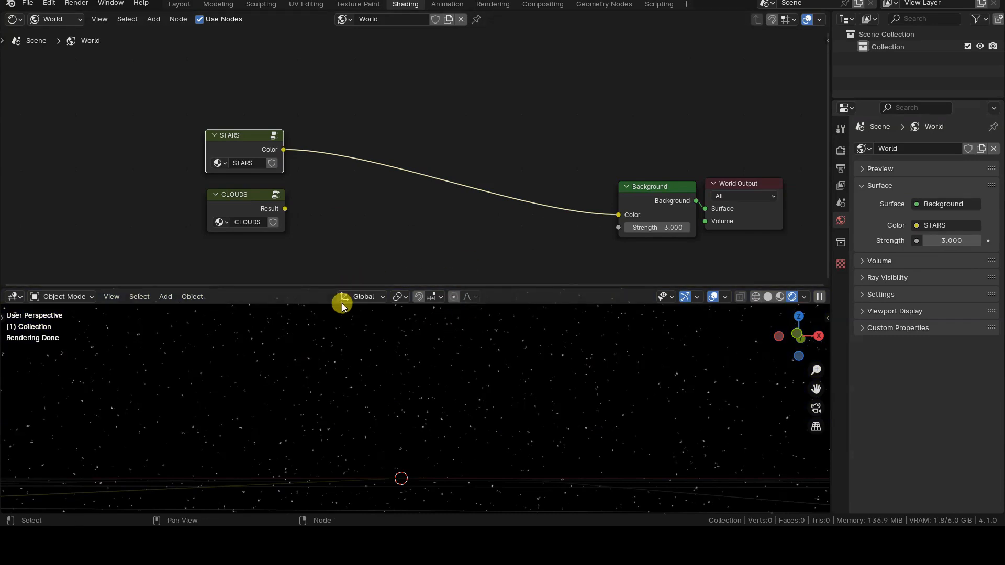
pyautogui.moveTo(285, 208); pyautogui.dragTo(618, 215)
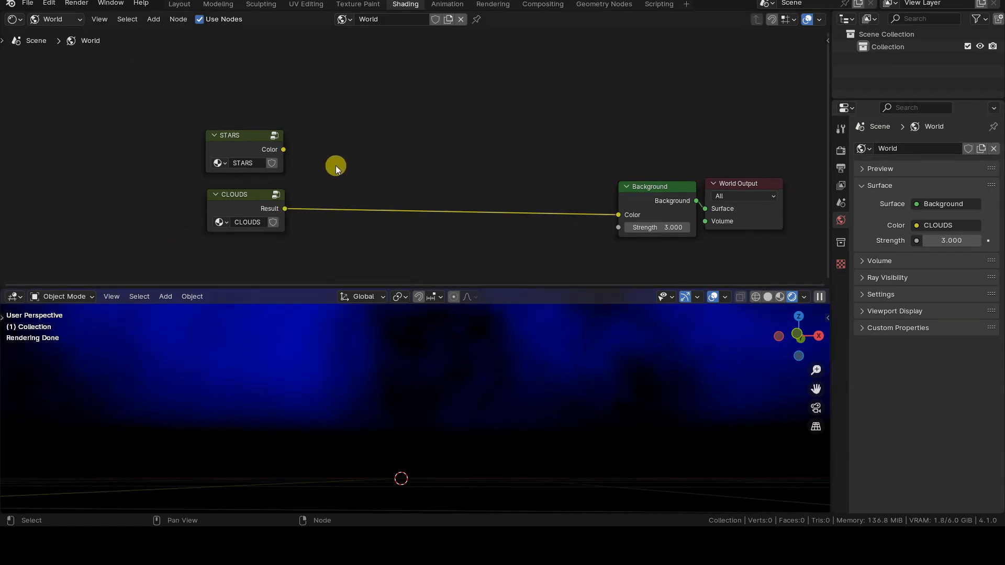
# Add a Mix Color node between the groups and the Background node, keeping its blending mode on Mix
pyautogui.hotkey('shift', 'a')
pyautogui.moveTo(402, 148)
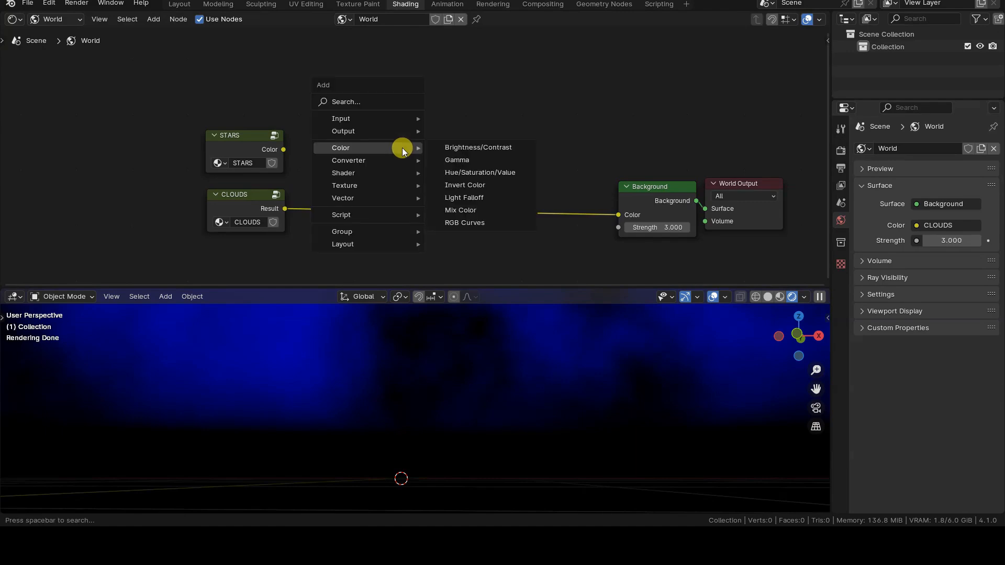
pyautogui.click(460, 210)
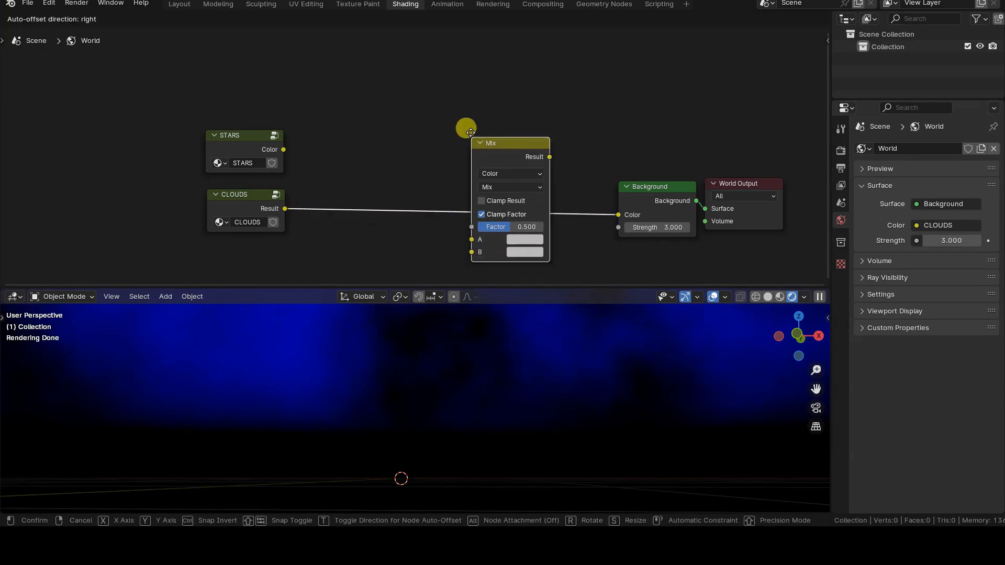
pyautogui.click(496, 124)
pyautogui.click(515, 123)
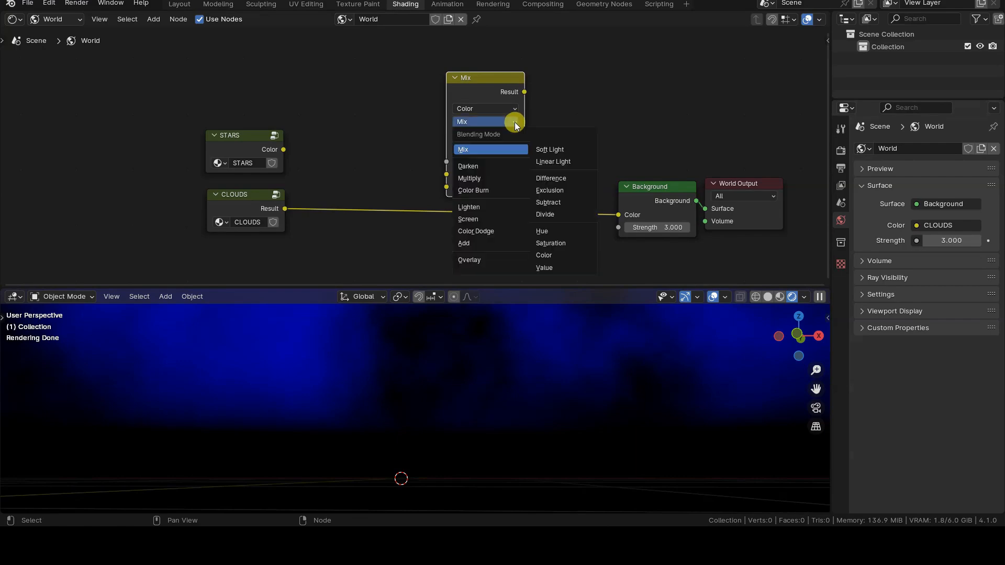
pyautogui.click(503, 150)
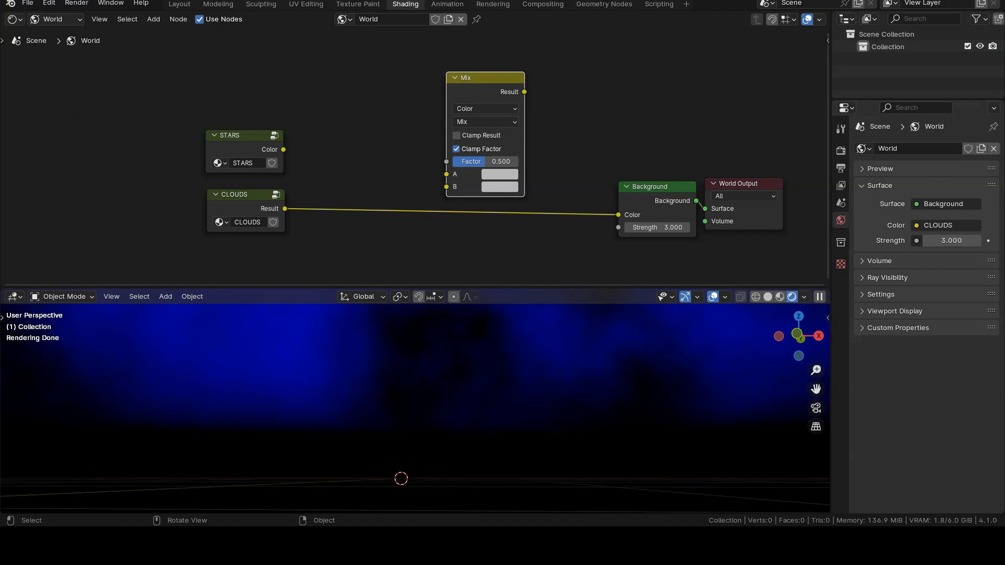
# Connect STARS to the Mix node's A, CLOUDS to B, and the Mix result to the Background's Color
pyautogui.moveTo(283, 150); pyautogui.dragTo(446, 174)
pyautogui.moveTo(535, 99); pyautogui.dragTo(530, 99)
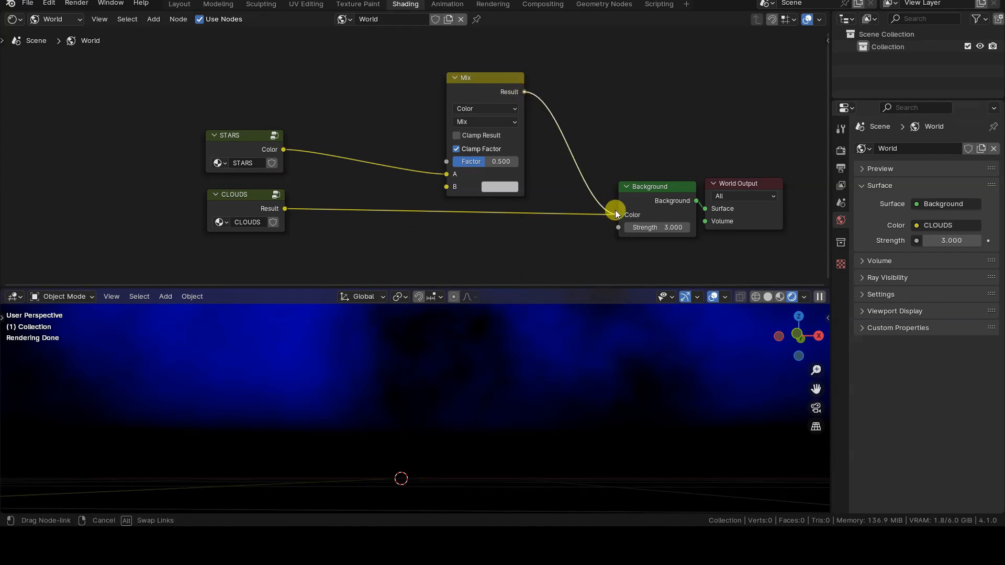
pyautogui.moveTo(615, 214); pyautogui.dragTo(618, 215)
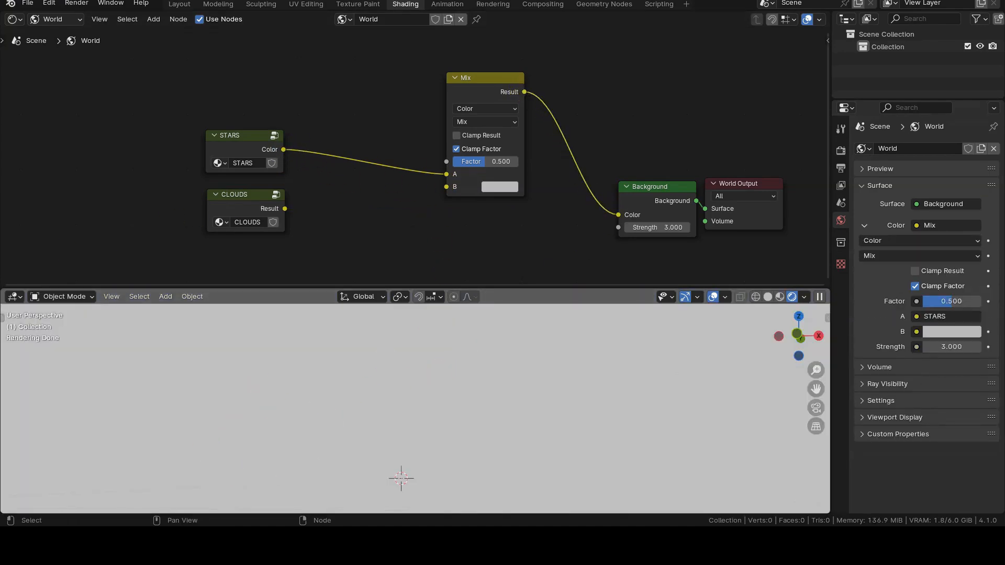
pyautogui.moveTo(288, 210); pyautogui.dragTo(410, 200)
pyautogui.moveTo(268, 397); pyautogui.dragTo(510, 451, button='middle')
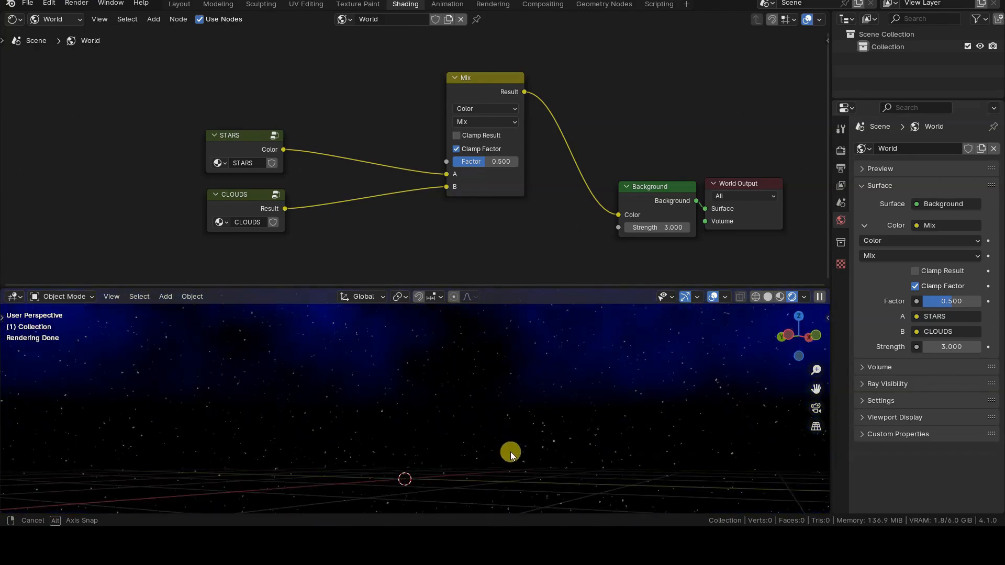
pyautogui.moveTo(452, 422); pyautogui.dragTo(608, 418, button='middle')
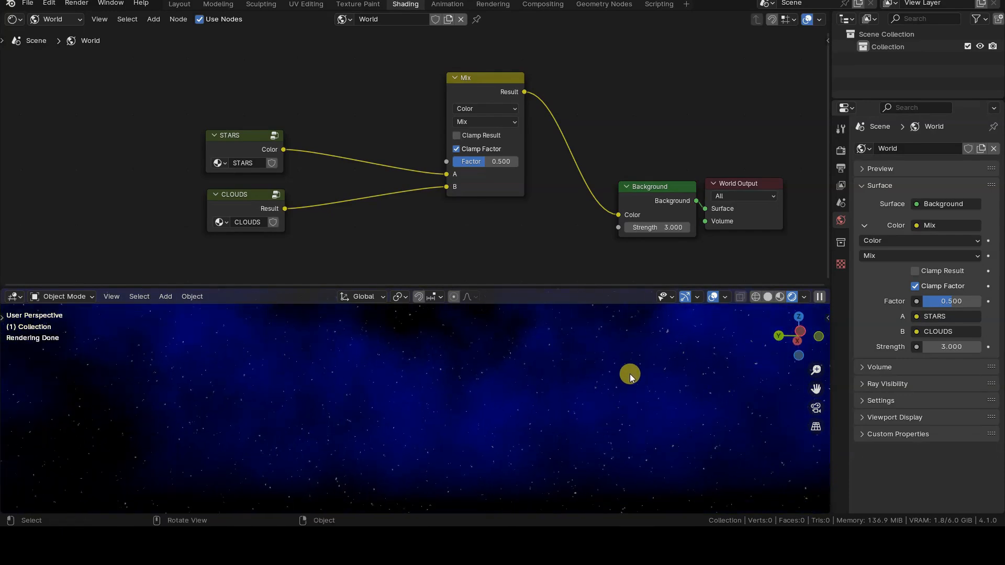
# Connect the CLOUDS result to the Mix node's Factor as well, and rearrange the groups with CLOUDS above STARS
pyautogui.moveTo(291, 212); pyautogui.dragTo(380, 176)
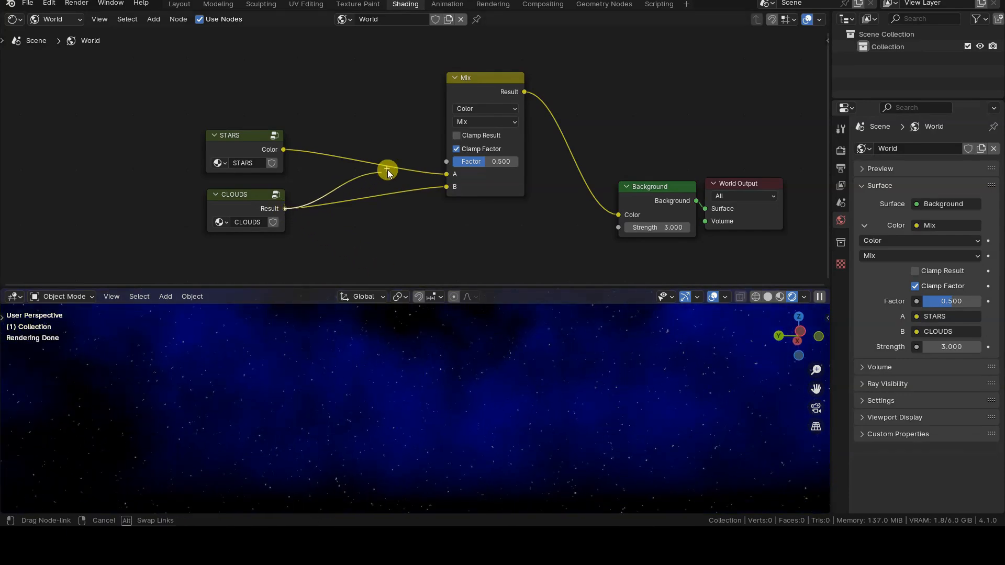
pyautogui.moveTo(449, 164); pyautogui.dragTo(449, 165)
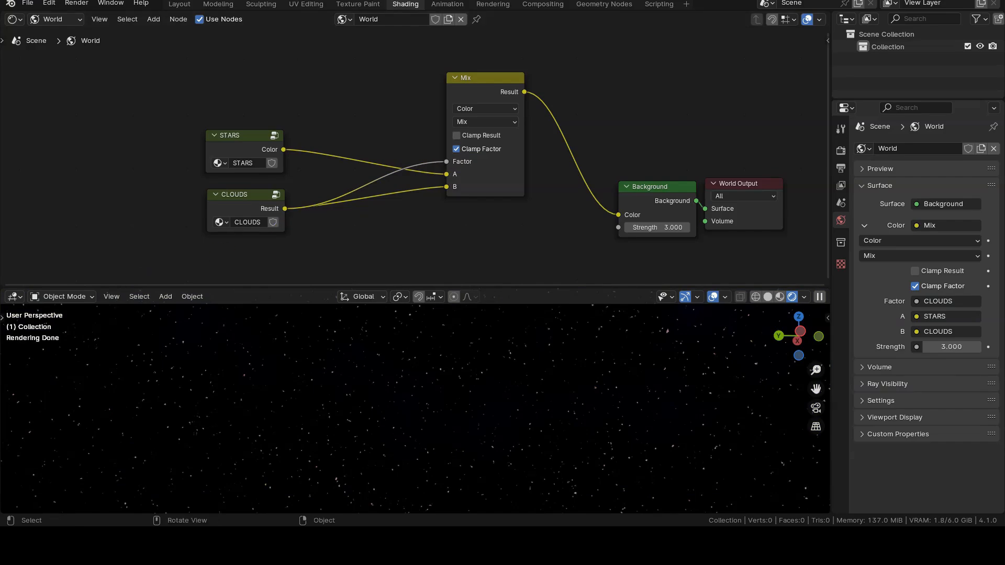
pyautogui.moveTo(236, 194); pyautogui.dragTo(209, 60)
pyautogui.moveTo(244, 134); pyautogui.dragTo(210, 202)
pyautogui.moveTo(202, 74); pyautogui.dragTo(119, 105)
# Insert an RGB to BW node on the link between CLOUDS and the Mix node's Factor
pyautogui.hotkey('shift', 'a')
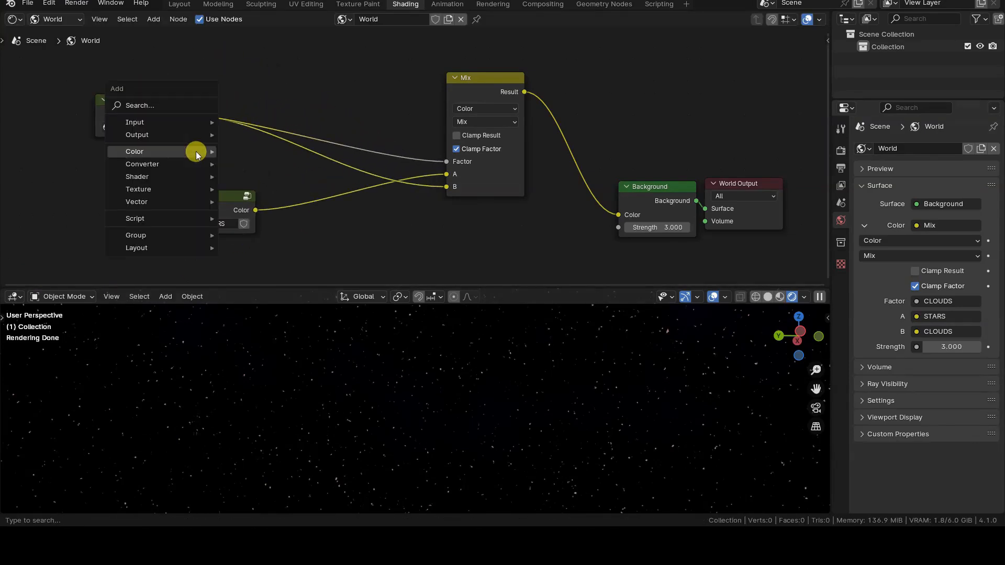
pyautogui.moveTo(199, 164)
pyautogui.click(251, 278)
pyautogui.click(338, 111)
pyautogui.moveTo(338, 111); pyautogui.dragTo(222, 66)
pyautogui.click(209, 152)
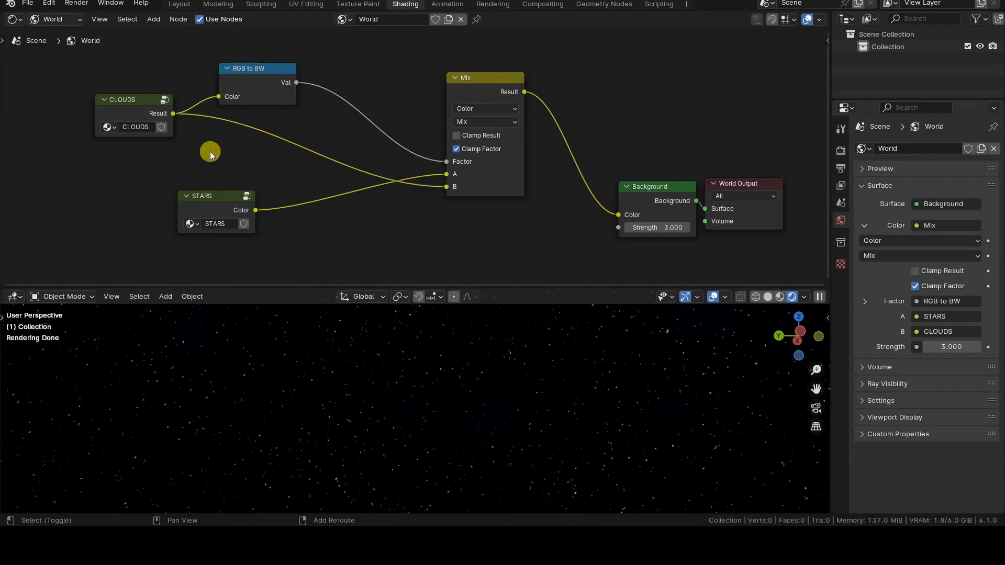
# Insert a Gamma node between RGB to BW and the Mix Factor, and lower its gamma to 0.001
pyautogui.hotkey('shift', 'a')
pyautogui.moveTo(210, 152)
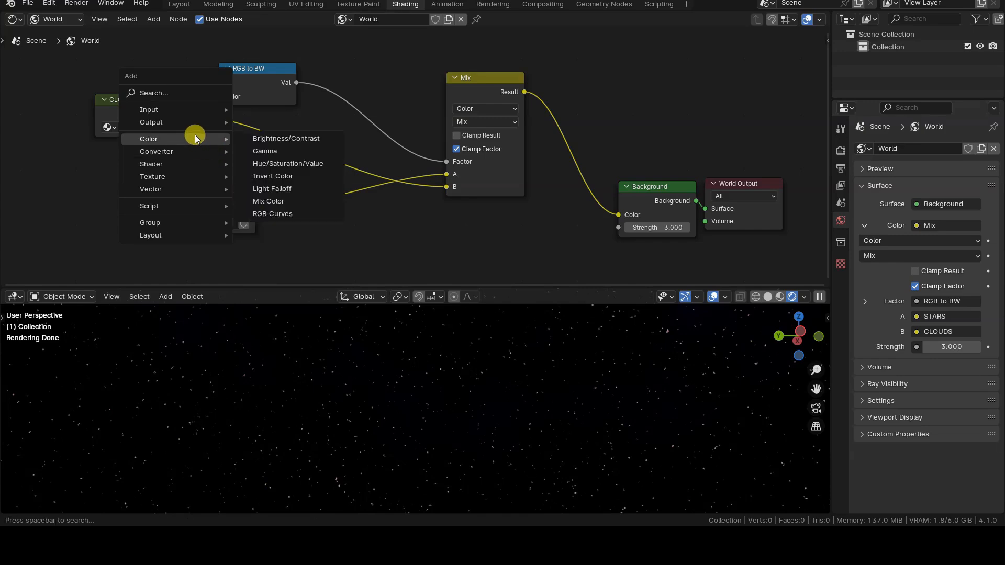
pyautogui.click(264, 151)
pyautogui.click(339, 109)
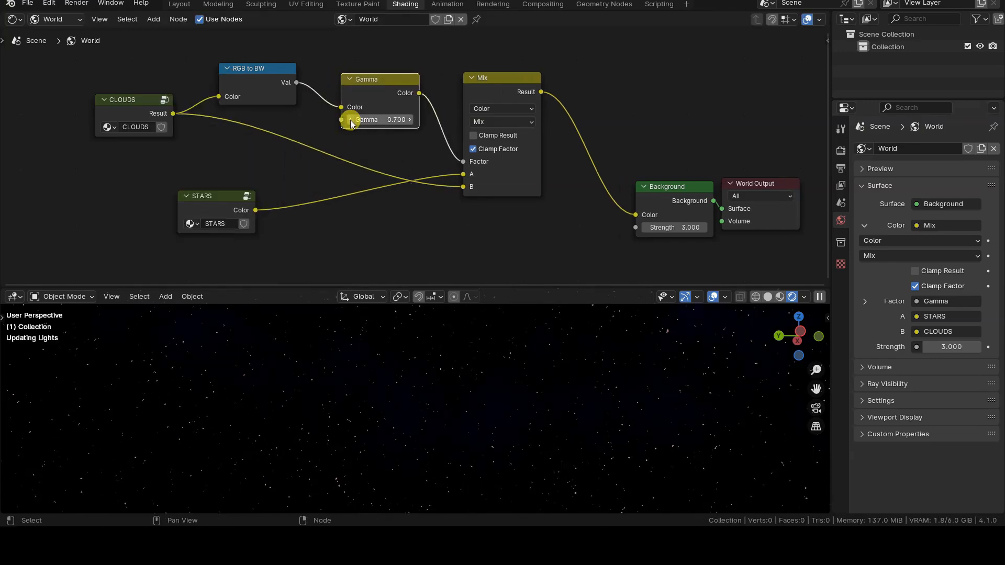
pyautogui.moveTo(350, 120); pyautogui.dragTo(293, 120)
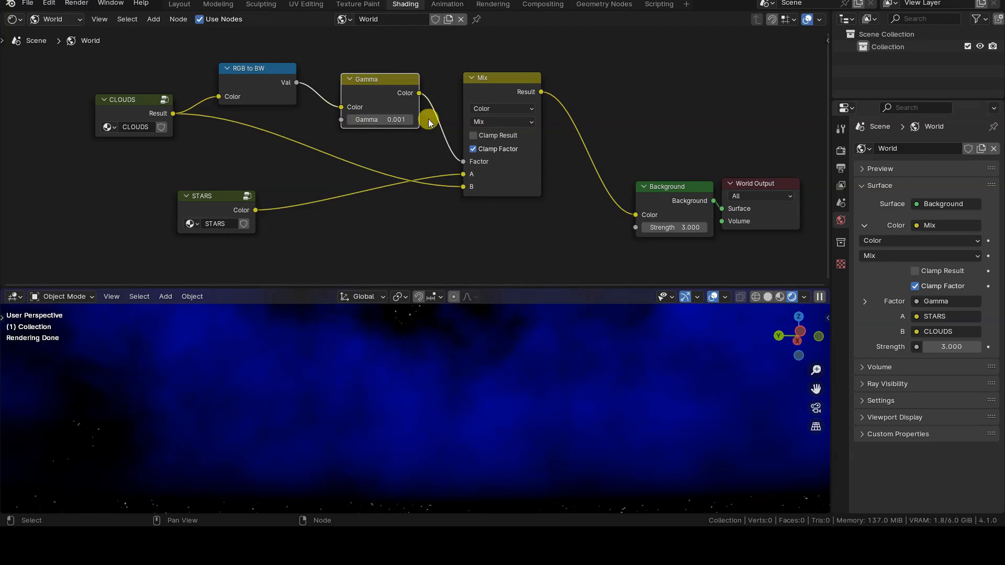
pyautogui.moveTo(434, 356); pyautogui.dragTo(408, 379, button='middle')
# Try a gamma of 0.01 on the Gamma node and check the sky
pyautogui.doubleClick(388, 118)
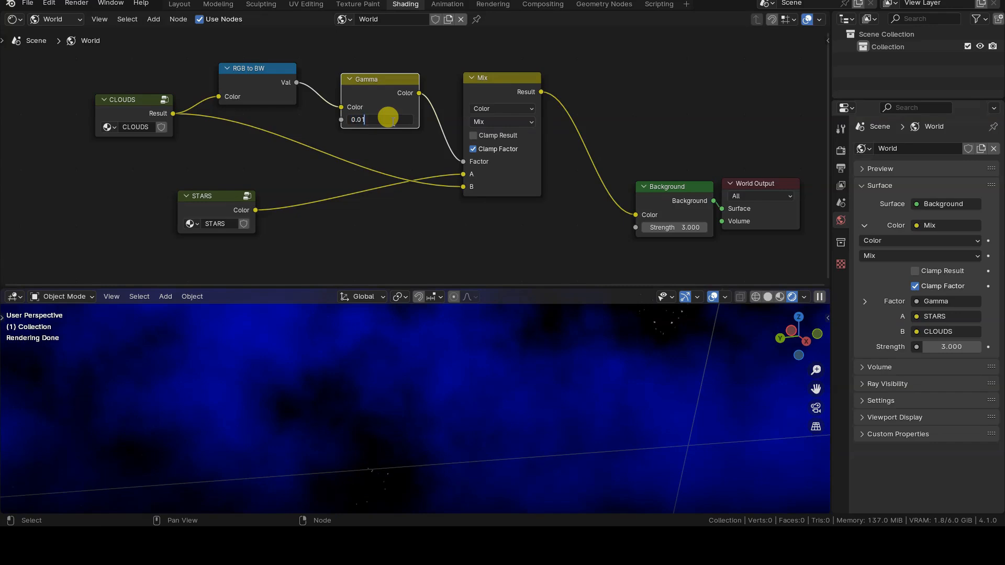
pyautogui.write('0.01')
pyautogui.press('Return')
pyautogui.moveTo(417, 312)
pyautogui.mouseDown(button='middle')
pyautogui.moveTo(451, 406)
pyautogui.moveTo(471, 403)
pyautogui.moveTo(430, 324)
pyautogui.mouseUp(button='middle')
# Set the Gamma node's gamma to 0.05 and check the sky from another angle
pyautogui.doubleClick(388, 118)
pyautogui.write('0.05')
pyautogui.press('Return')
pyautogui.moveTo(413, 382); pyautogui.dragTo(424, 430, button='middle')
# Collapse the Mix, Gamma and RGB to BW nodes, moving Mix and Gamma down toward the STARS row
pyautogui.click(195, 208)
pyautogui.click(471, 78)
pyautogui.moveTo(494, 82); pyautogui.dragTo(456, 210)
pyautogui.click(350, 79)
pyautogui.moveTo(365, 80); pyautogui.dragTo(368, 166)
pyautogui.click(227, 68)
# Place CLOUDS directly above STARS and line up the collapsed RGB to BW, Gamma and Mix nodes beside them
pyautogui.moveTo(121, 99); pyautogui.dragTo(202, 149)
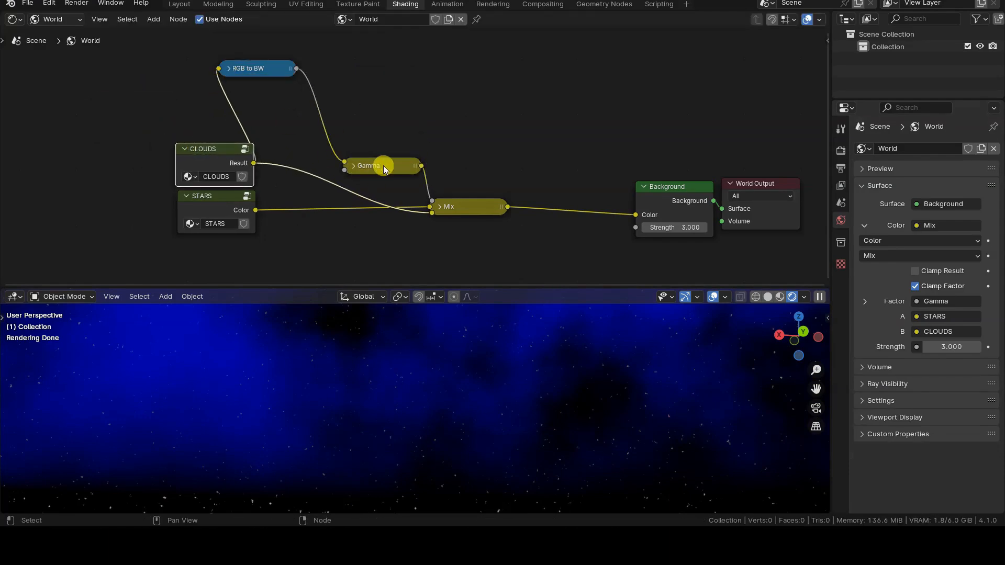
pyautogui.moveTo(457, 206); pyautogui.dragTo(504, 206)
pyautogui.moveTo(400, 167); pyautogui.dragTo(451, 170)
pyautogui.moveTo(261, 68); pyautogui.dragTo(328, 151)
pyautogui.click(407, 240)
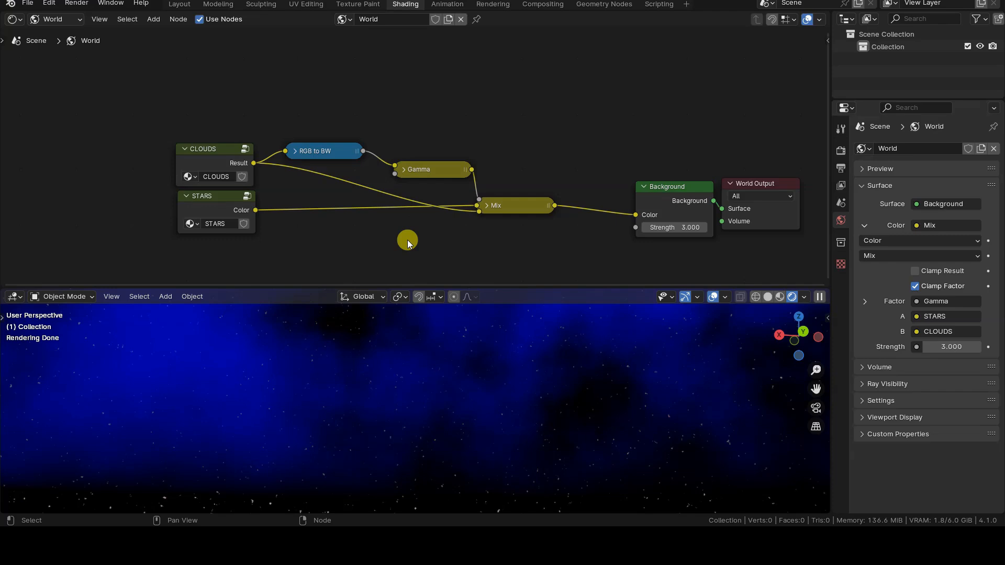
# Spread the layout by moving the clouds-and-stars nodes away from the Background and World Output nodes, leaving room between them
pyautogui.scroll(-1, 407, 240)
pyautogui.moveTo(407, 240); pyautogui.dragTo(358, 251, button='middle')
pyautogui.scroll(2, 357, 251)
pyautogui.moveTo(90, 116); pyautogui.dragTo(557, 276)
pyautogui.press('g')
pyautogui.click(473, 299)
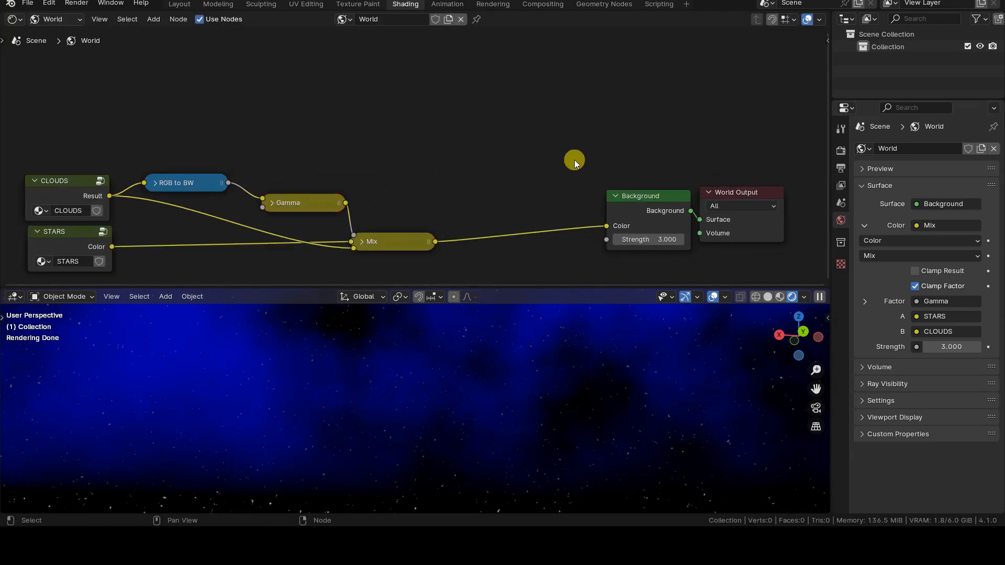
pyautogui.moveTo(574, 161); pyautogui.dragTo(810, 272)
pyautogui.press('g')
pyautogui.click(759, 215)
pyautogui.moveTo(518, 130); pyautogui.dragTo(514, 181, button='middle')
pyautogui.click(514, 182)
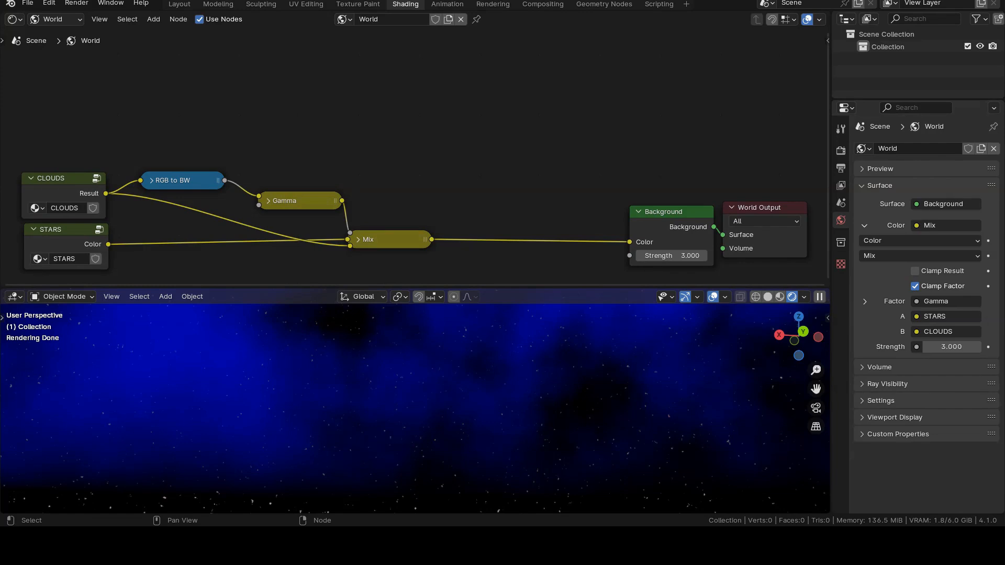
# Select the CLOUDS node, open its group to review the nodes inside, and return to the world node tree
pyautogui.click(76, 176)
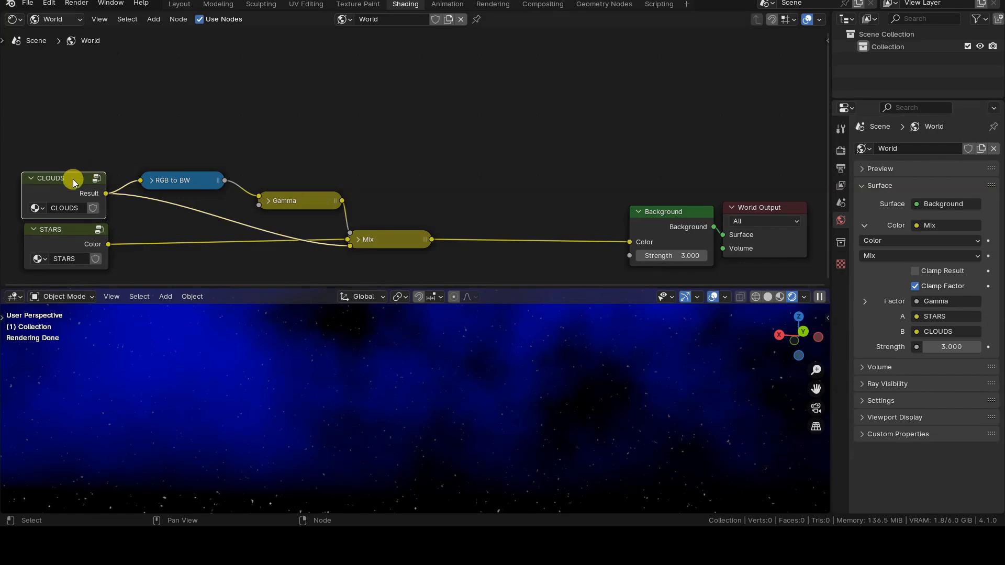
pyautogui.press('Tab')
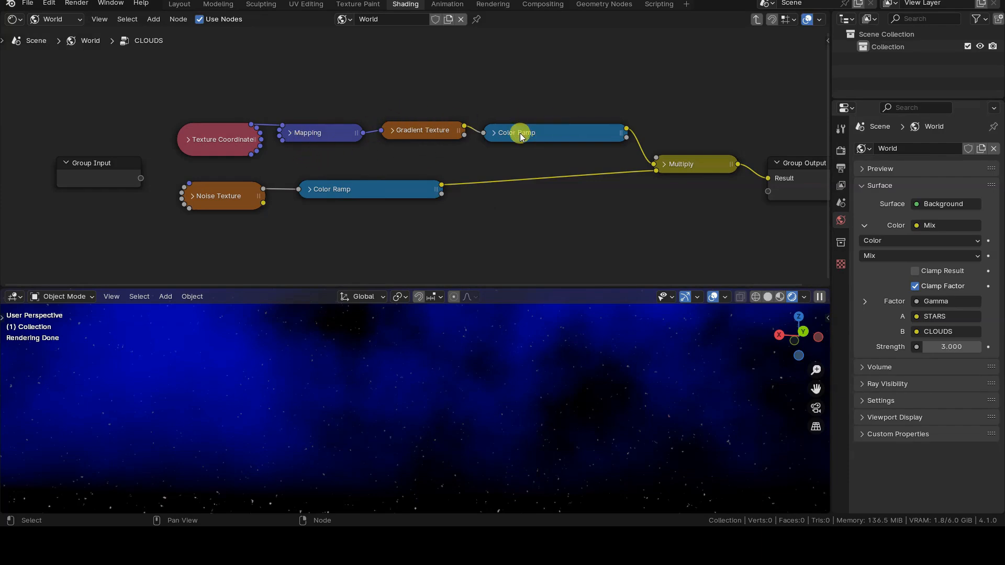
pyautogui.press('Tab')
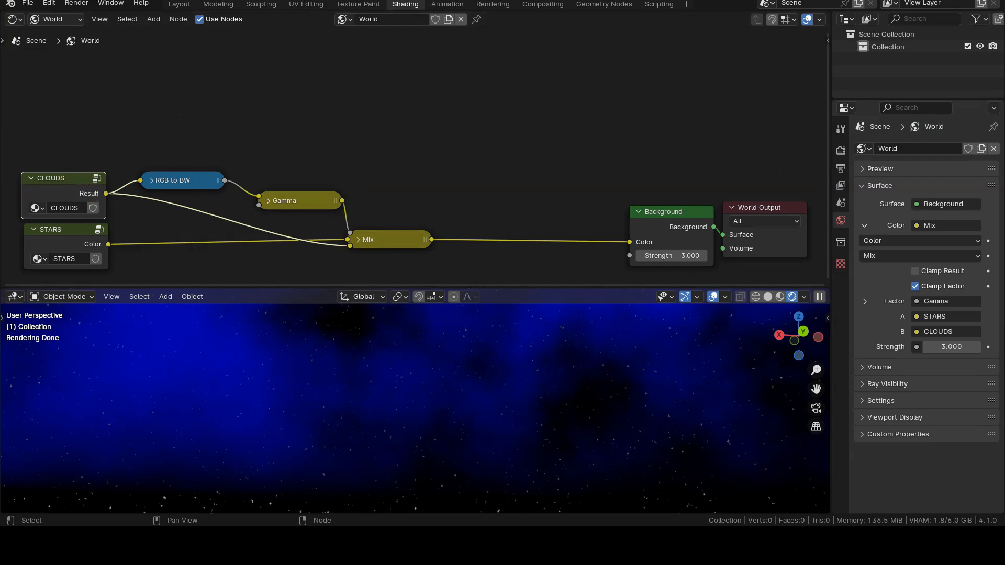
# Duplicate the CLOUDS, RGB to BW and Gamma nodes together and place the copies above the originals
pyautogui.keyDown('shift'); pyautogui.click(180, 180); pyautogui.keyUp('shift')
pyautogui.keyDown('shift'); pyautogui.click(292, 202); pyautogui.keyUp('shift')
pyautogui.hotkey('shift', 'd')
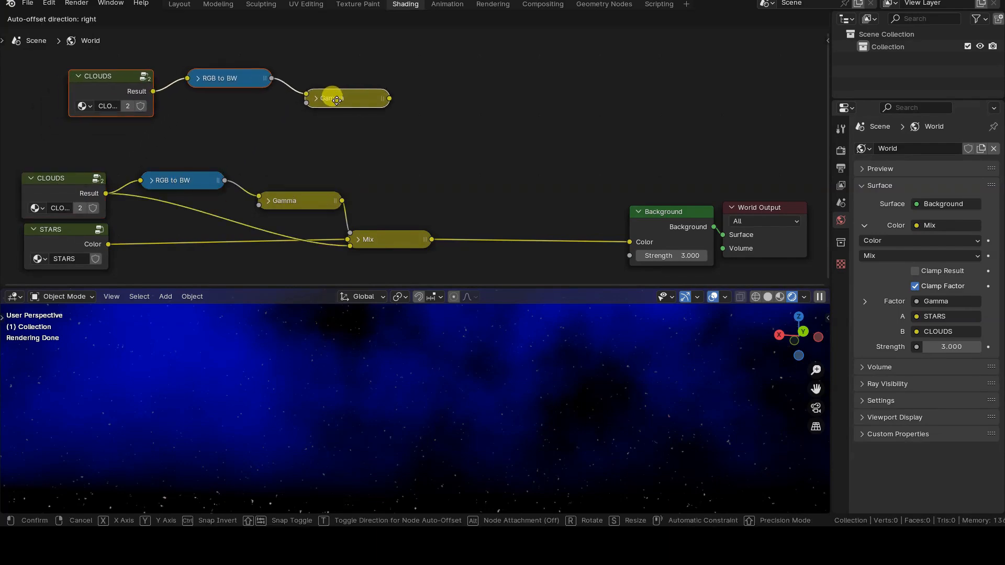
pyautogui.click(384, 127)
pyautogui.moveTo(383, 128); pyautogui.dragTo(373, 149, button='middle')
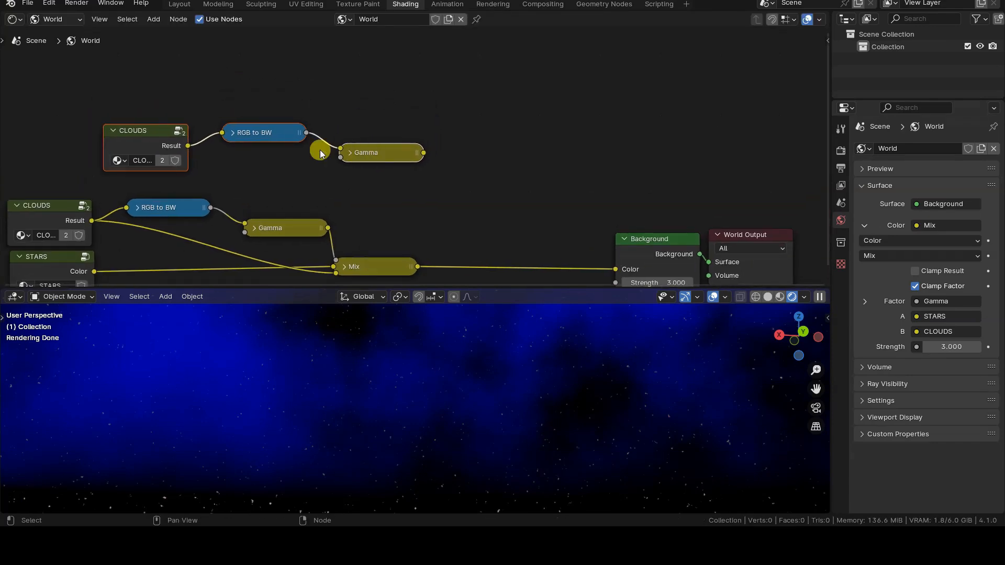
pyautogui.press('g')
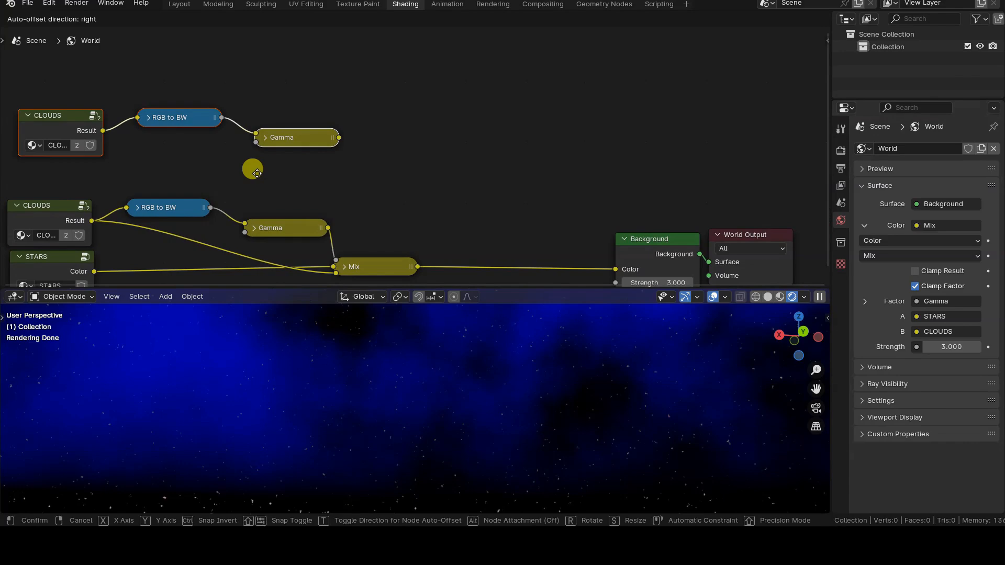
pyautogui.click(250, 167)
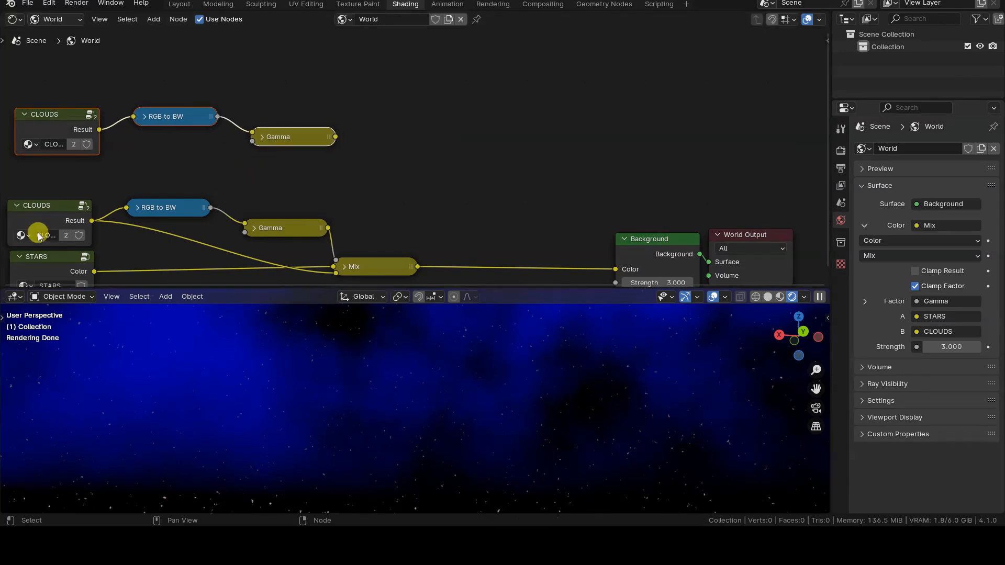
# Open the duplicated CLOUDS group to inspect its nodes, leave it, and compare it with the original CLOUDS node
pyautogui.click(71, 123)
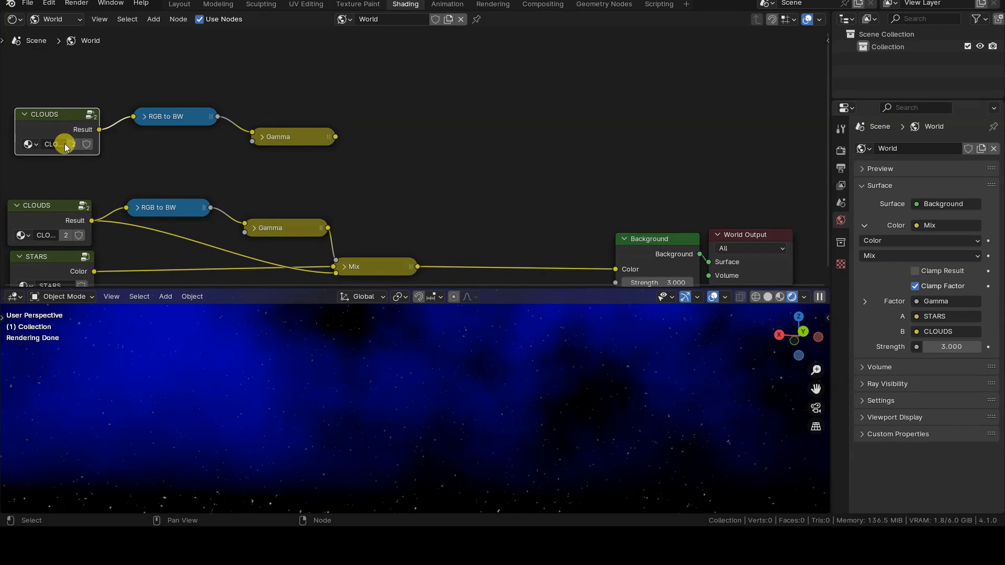
pyautogui.moveTo(70, 166); pyautogui.dragTo(352, 168, button='middle')
pyautogui.scroll(3, 331, 180)
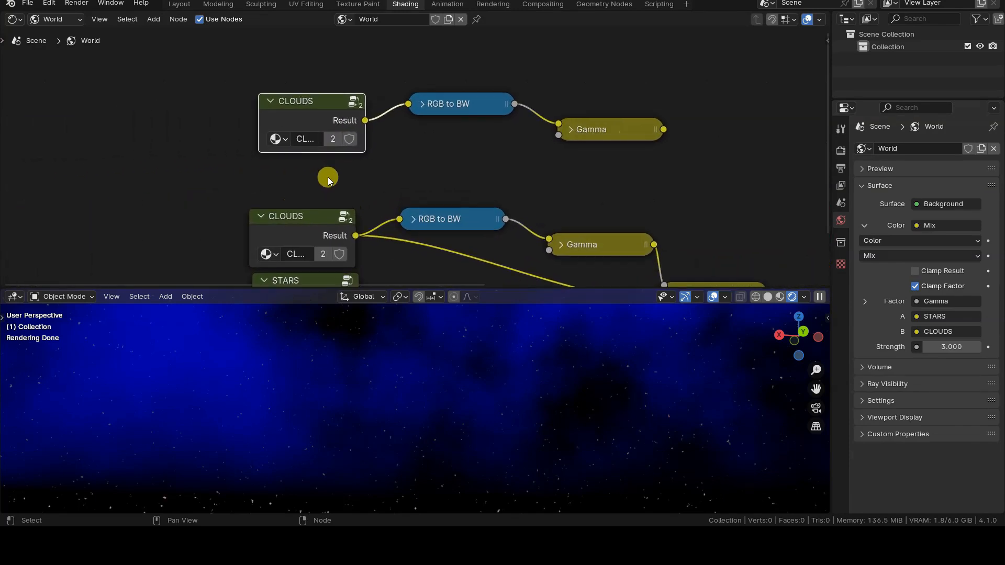
pyautogui.moveTo(316, 219); pyautogui.dragTo(348, 212, button='middle')
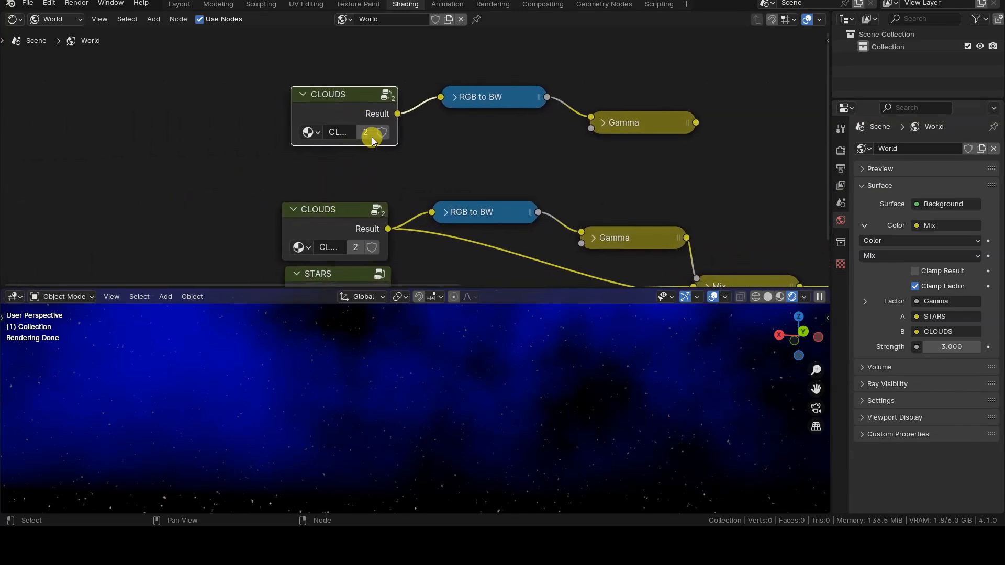
pyautogui.press('Tab')
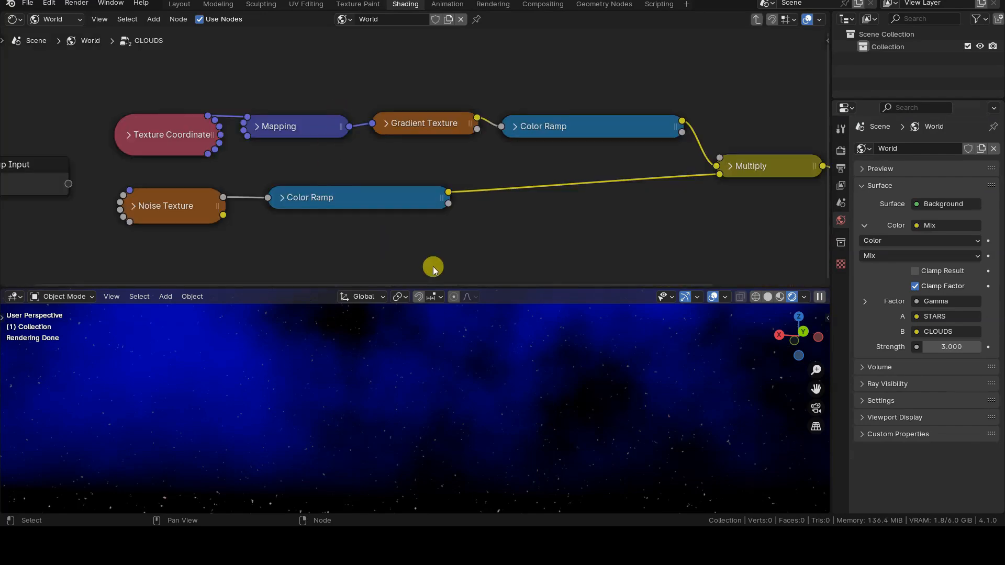
pyautogui.press('Tab')
pyautogui.click(341, 211)
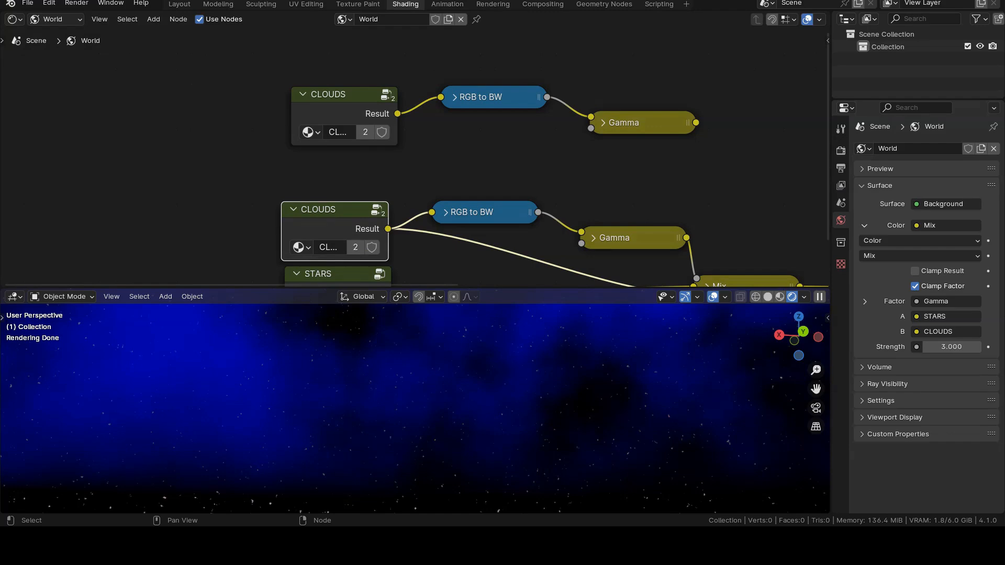
# Widen the duplicated CLOUDS node and make its group a single-user copy independent of the original
pyautogui.click(347, 94)
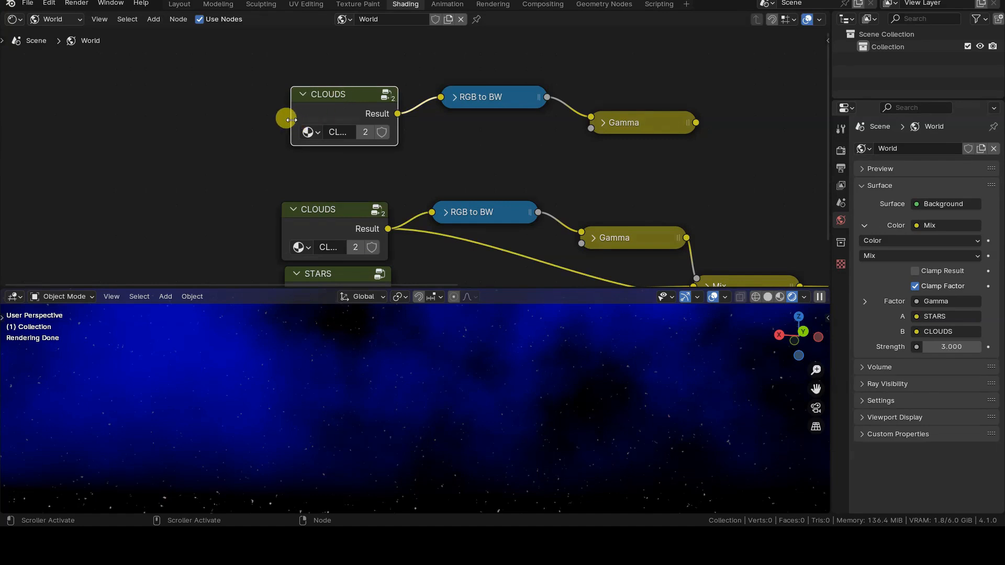
pyautogui.moveTo(292, 121); pyautogui.dragTo(219, 120)
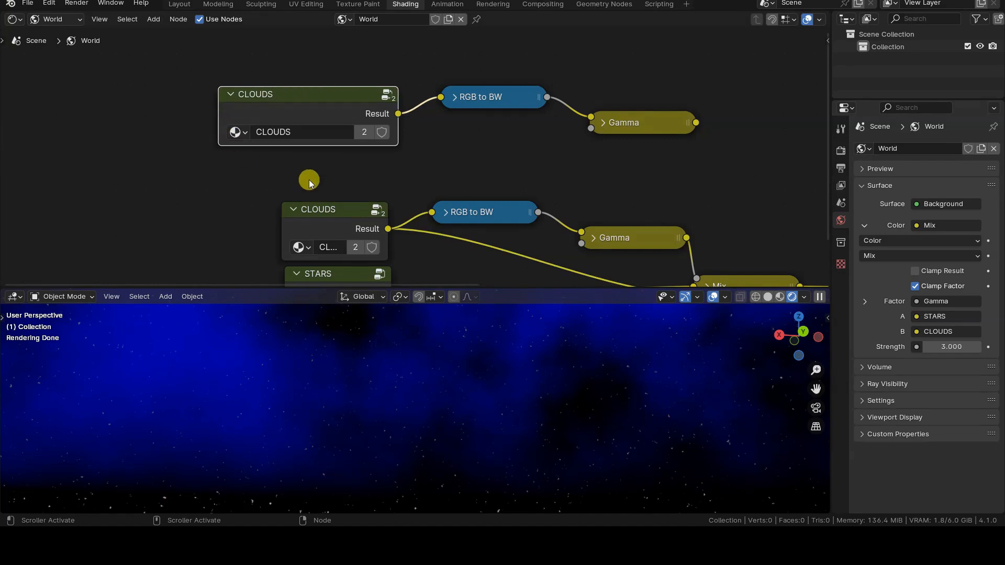
pyautogui.click(362, 134)
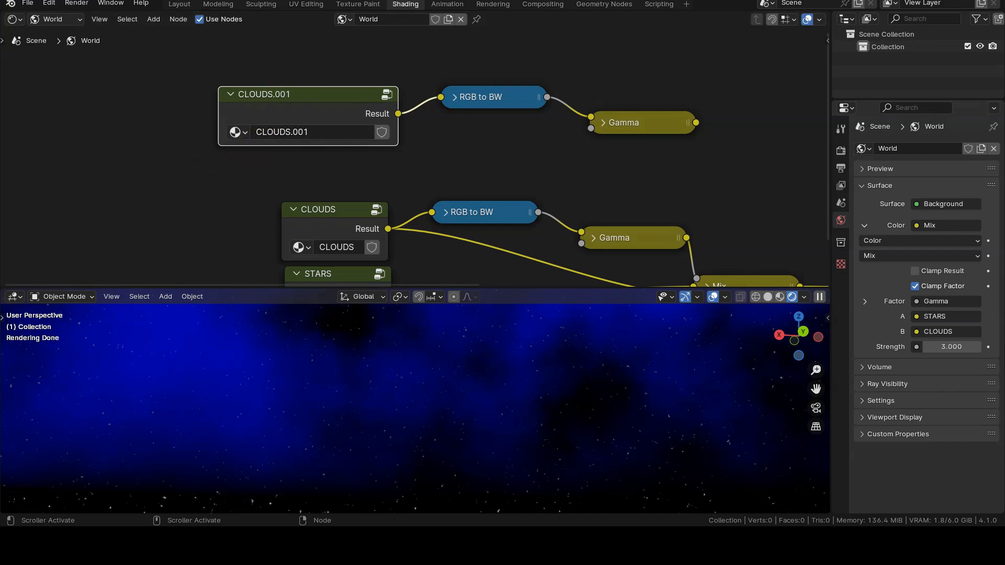
# Rename the single-user node group copied from CLOUDS to HORIZON-GLOW
pyautogui.hotkey('ctrl', 'c')
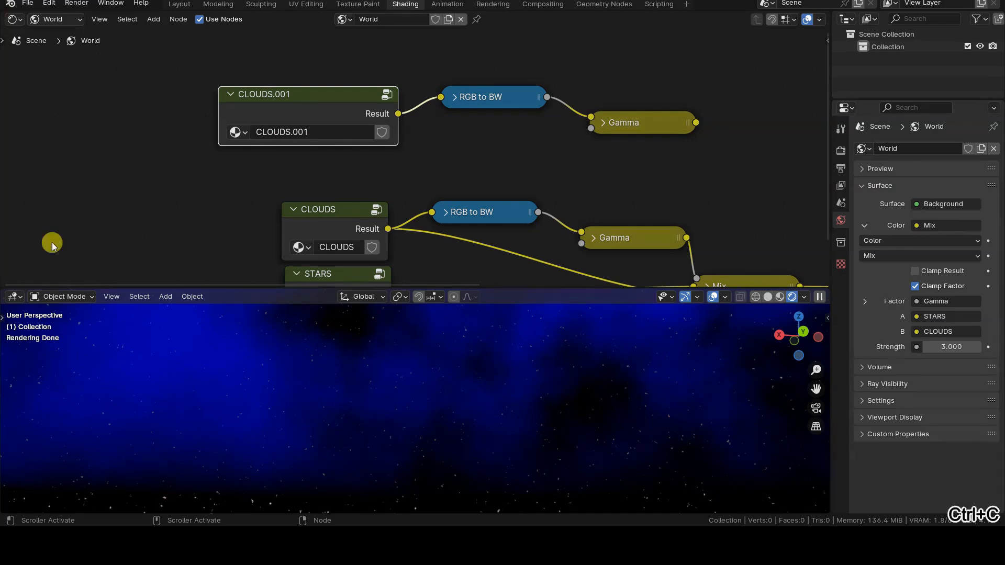
pyautogui.press('n')
pyautogui.doubleClick(764, 123)
pyautogui.hotkey('ctrl', 'v')
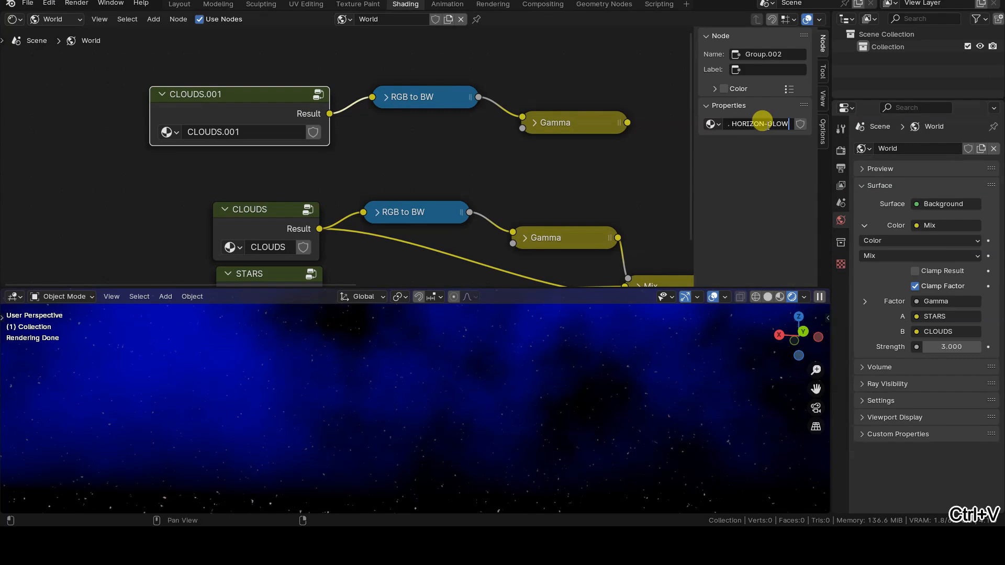
pyautogui.press('Return')
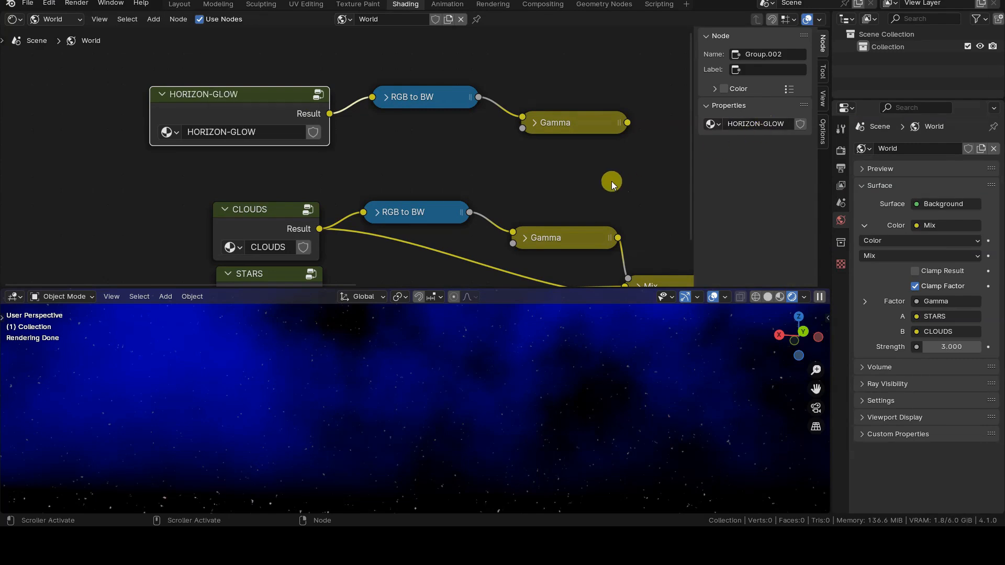
pyautogui.press('n')
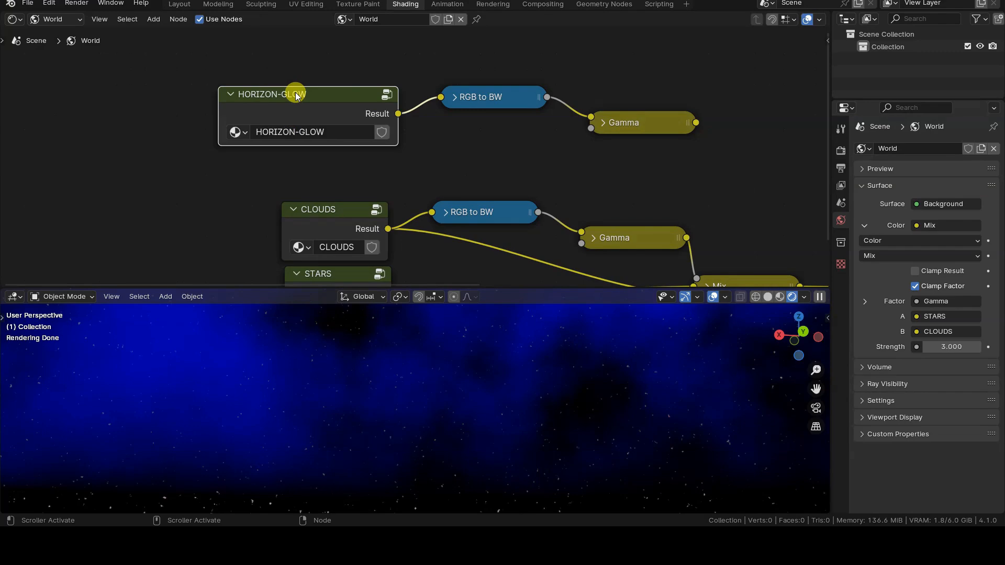
# Inside the HORIZON-GLOW group, remove the Noise Texture, its Color Ramp and the Multiply node while keeping the gradient chain connected to the Group Output
pyautogui.press('Tab')
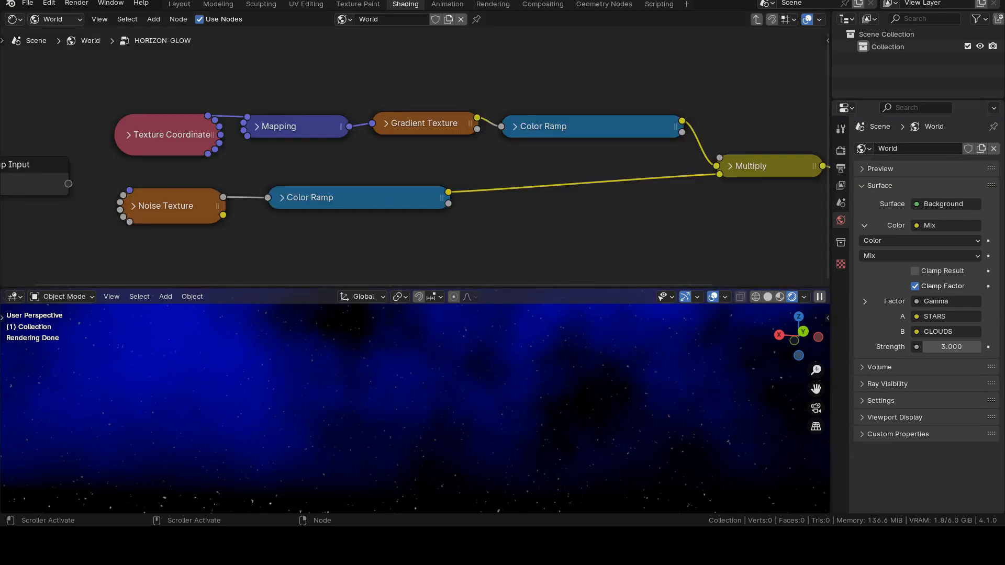
pyautogui.press('Tab')
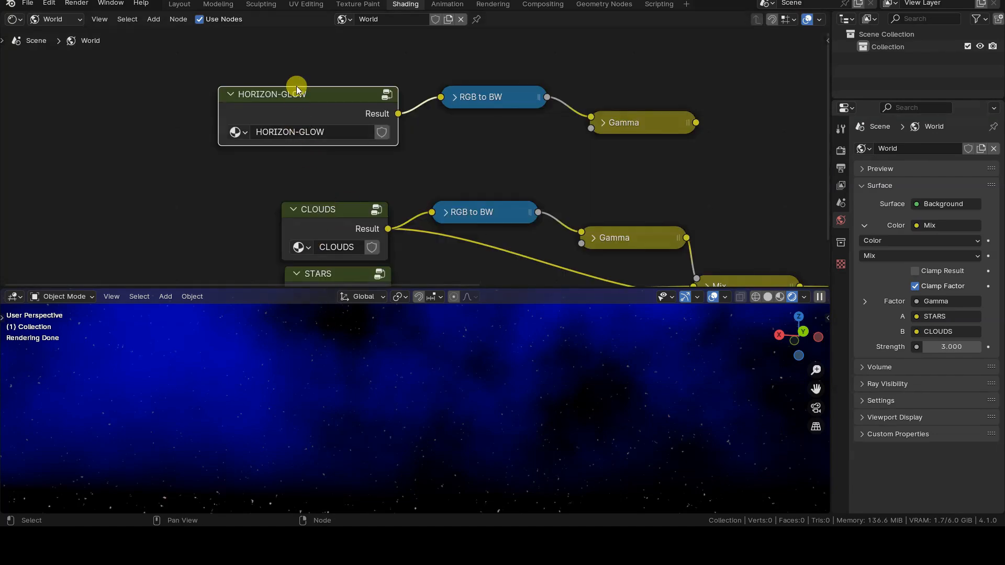
pyautogui.press('Tab')
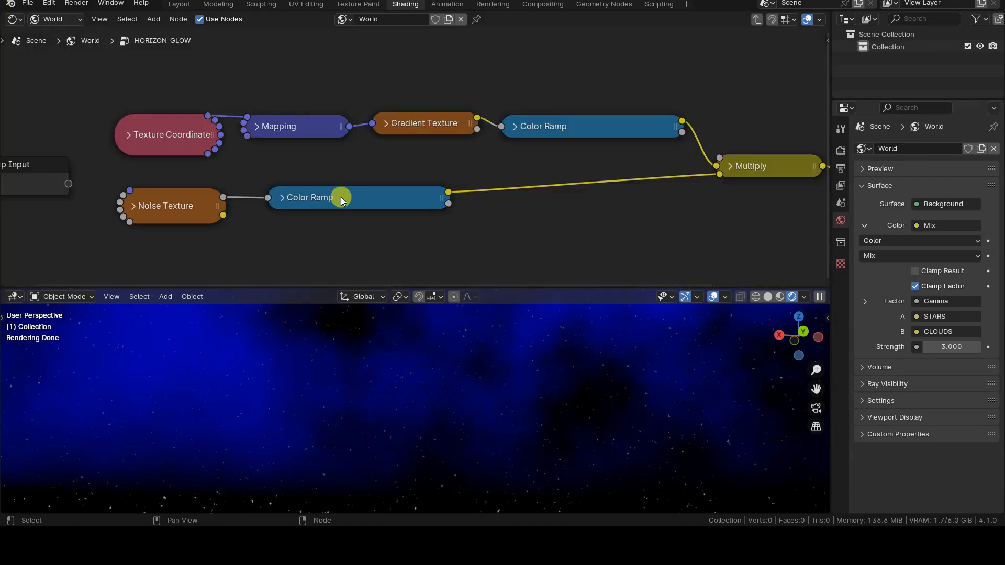
pyautogui.scroll(-2, 341, 197)
pyautogui.click(173, 203)
pyautogui.hotkey('ctrl', 'x')
pyautogui.click(283, 200)
pyautogui.hotkey('ctrl', 'x')
pyautogui.click(610, 174)
pyautogui.hotkey('ctrl', 'x')
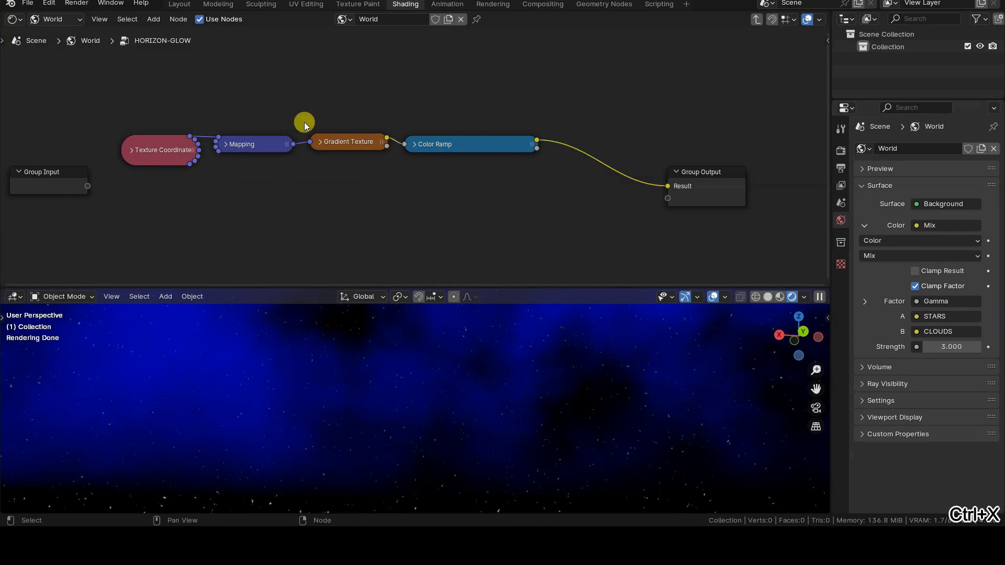
# Move the Texture Coordinate, Mapping, Gradient Texture and Color Ramp nodes together down to line up with the Group Output
pyautogui.moveTo(136, 115); pyautogui.dragTo(527, 184)
pyautogui.press('g')
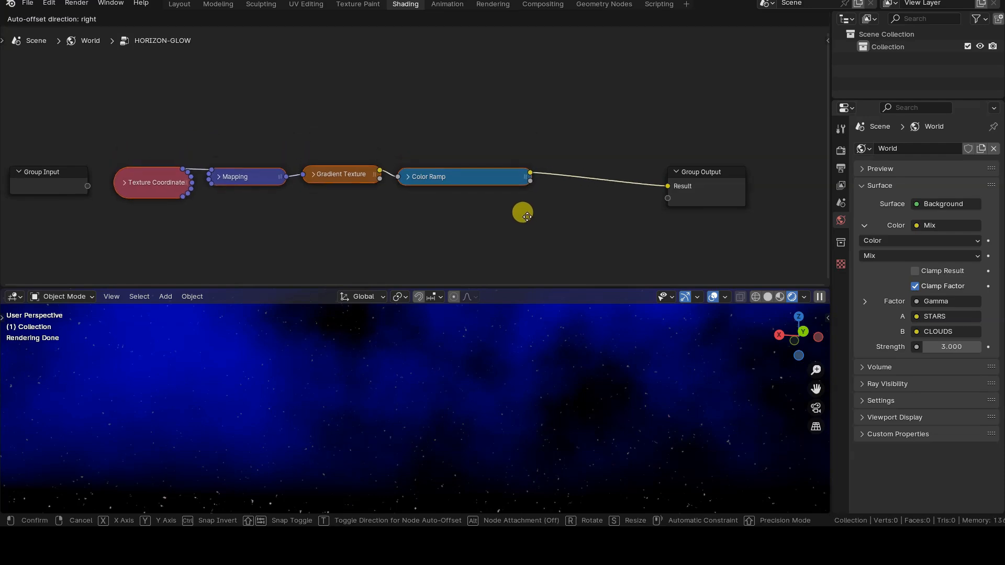
pyautogui.click(523, 210)
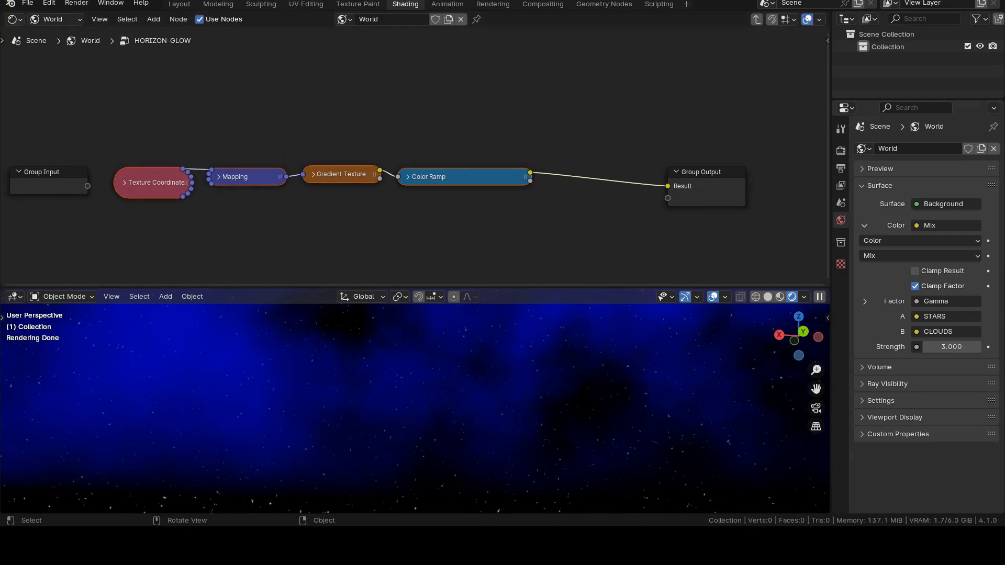
# Set the Gradient Texture's type to Easing and collapse the node again
pyautogui.click(313, 174)
pyautogui.click(331, 219)
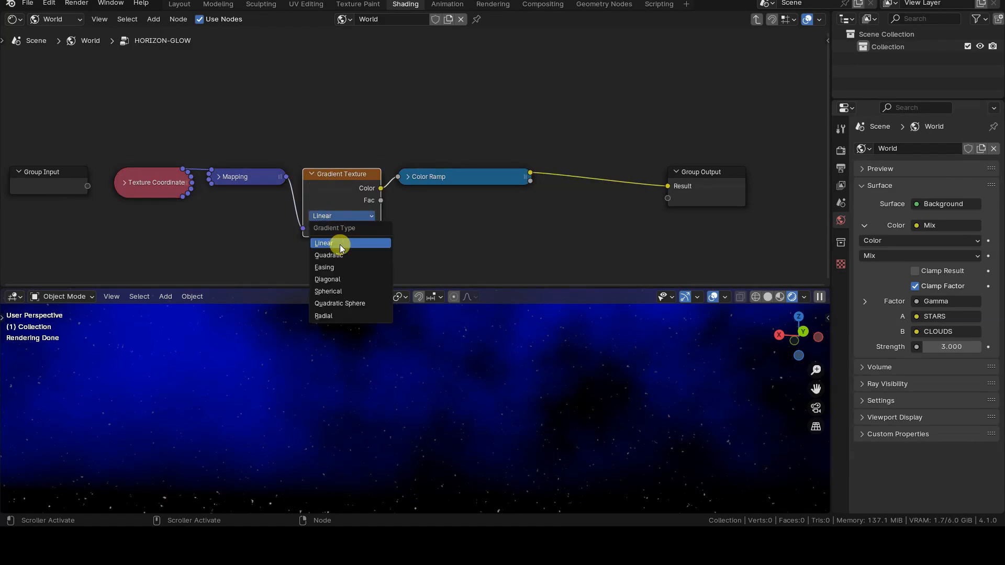
pyautogui.click(338, 267)
pyautogui.scroll(1, 369, 225)
pyautogui.scroll(1, 382, 230)
pyautogui.moveTo(388, 233); pyautogui.dragTo(393, 202, button='middle')
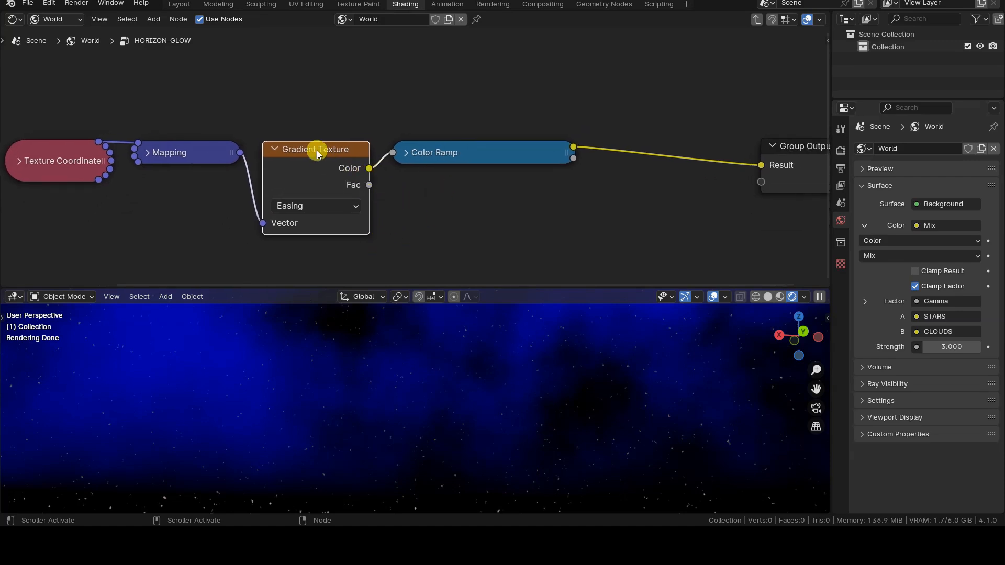
pyautogui.click(273, 152)
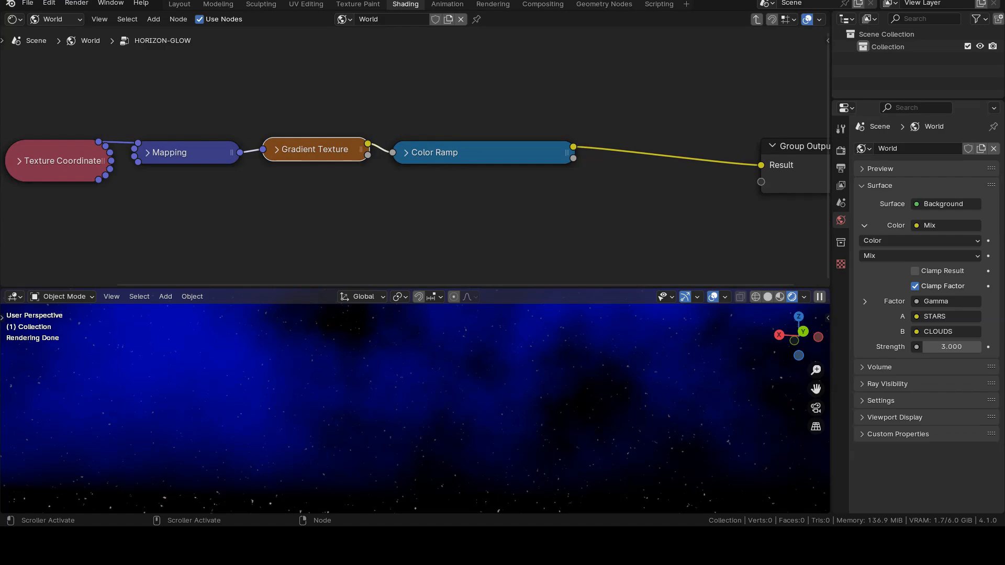
# Return to the world node tree and connect the HORIZON-GLOW Result to the Background's Color input
pyautogui.press('Tab')
pyautogui.moveTo(567, 169); pyautogui.dragTo(384, 145, button='middle')
pyautogui.moveTo(220, 118); pyautogui.dragTo(592, 219)
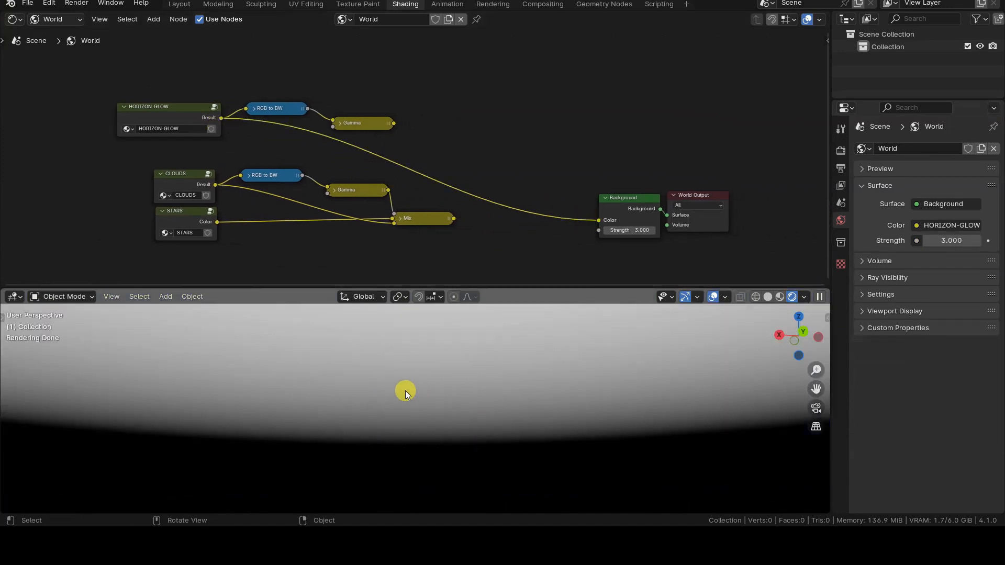
# Reopen the HORIZON-GLOW group, expand its Color Ramp and move the black stop to position 0
pyautogui.click(171, 112)
pyautogui.press('Tab')
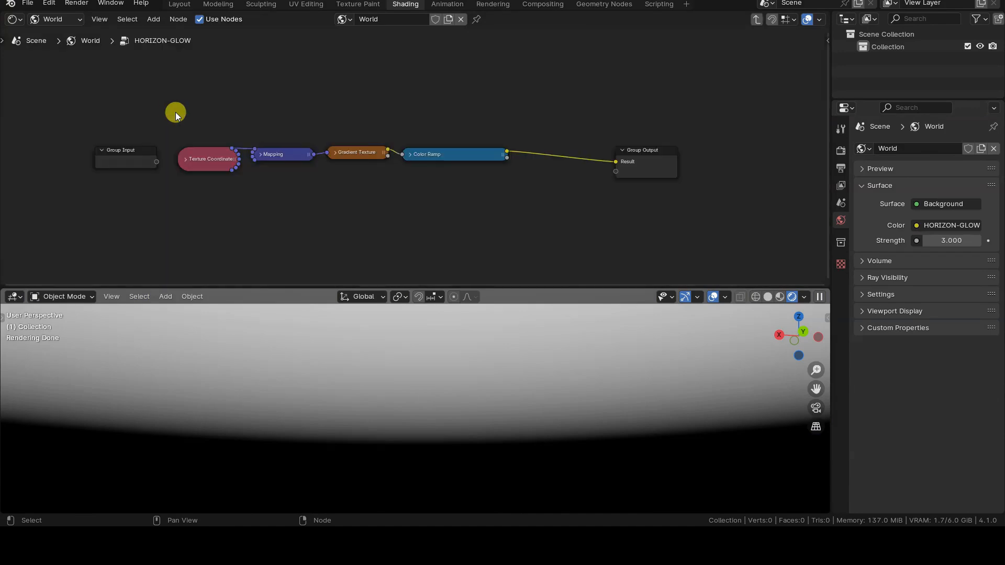
pyautogui.scroll(3, 221, 162)
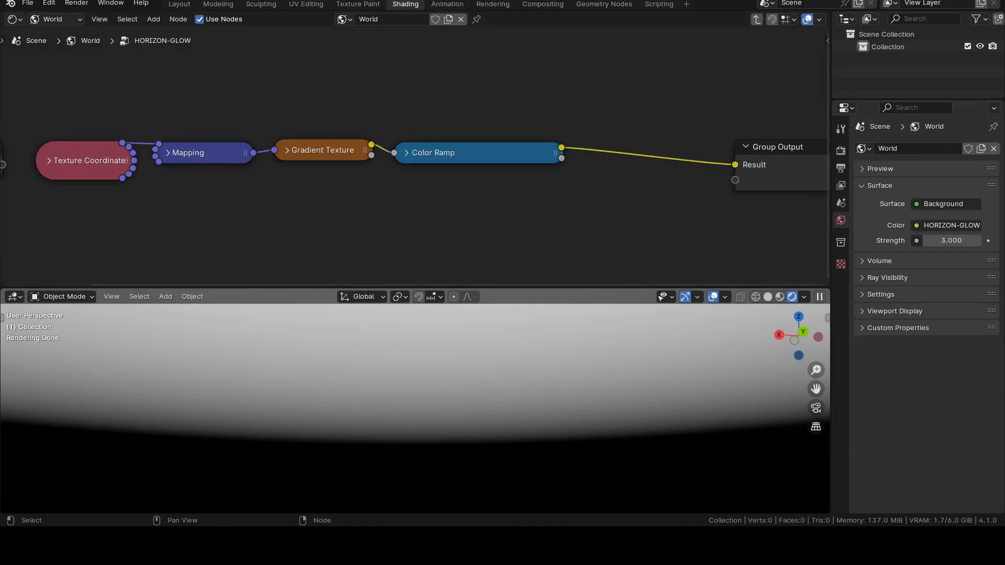
pyautogui.click(412, 153)
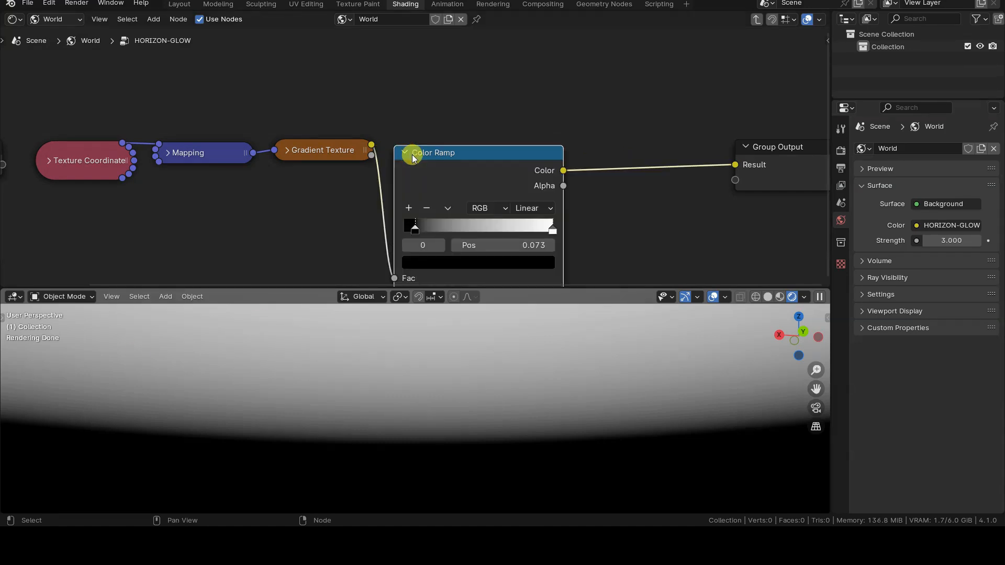
pyautogui.moveTo(416, 230); pyautogui.dragTo(389, 239)
# Set the first Color Ramp stop's colour to dark blue with Red 0.007, Green 0.018 and Blue 0.031
pyautogui.click(455, 262)
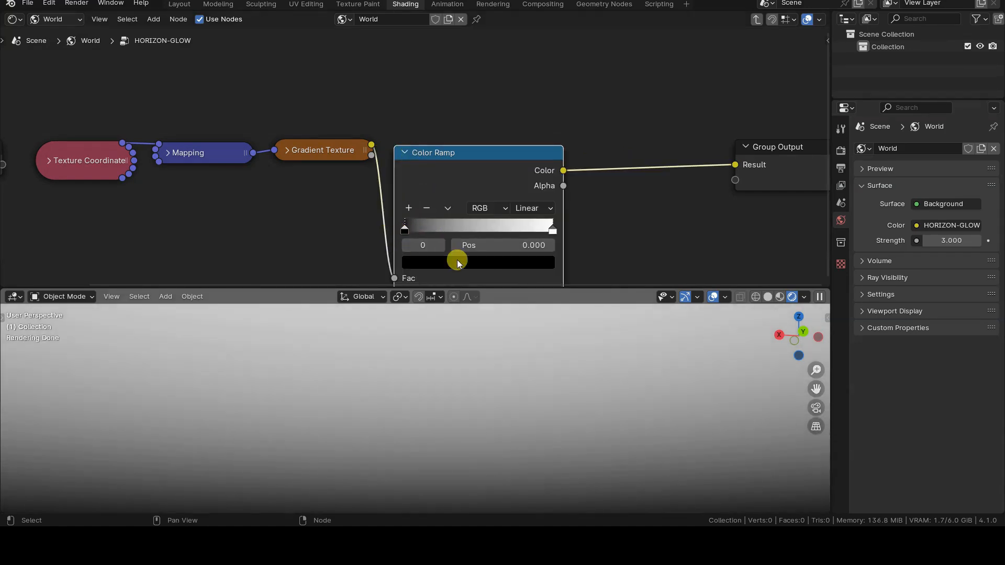
pyautogui.click(489, 198)
pyautogui.write('0.007')
pyautogui.press('Tab')
pyautogui.write('0')
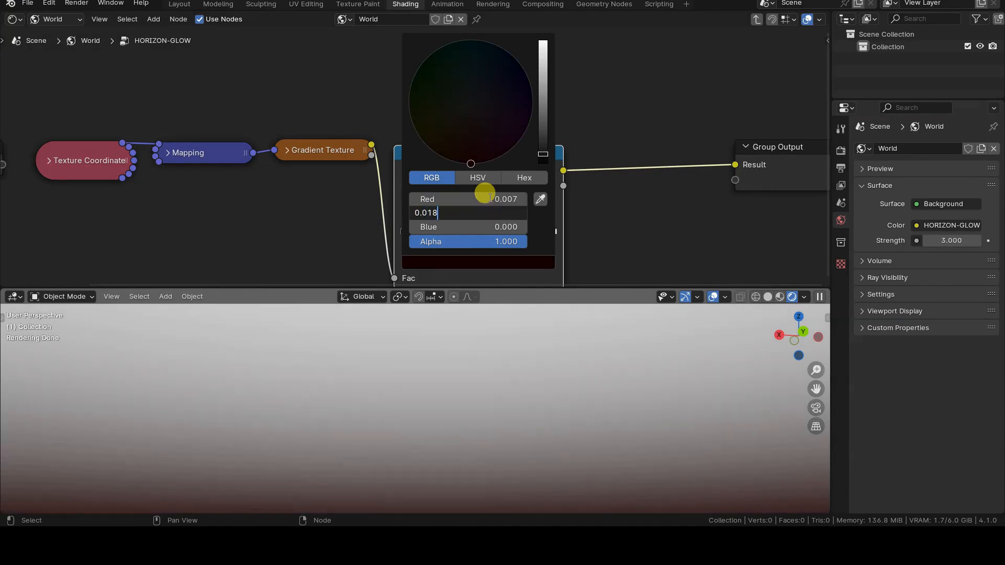
pyautogui.press('Tab')
pyautogui.write('0.031')
pyautogui.press('Return')
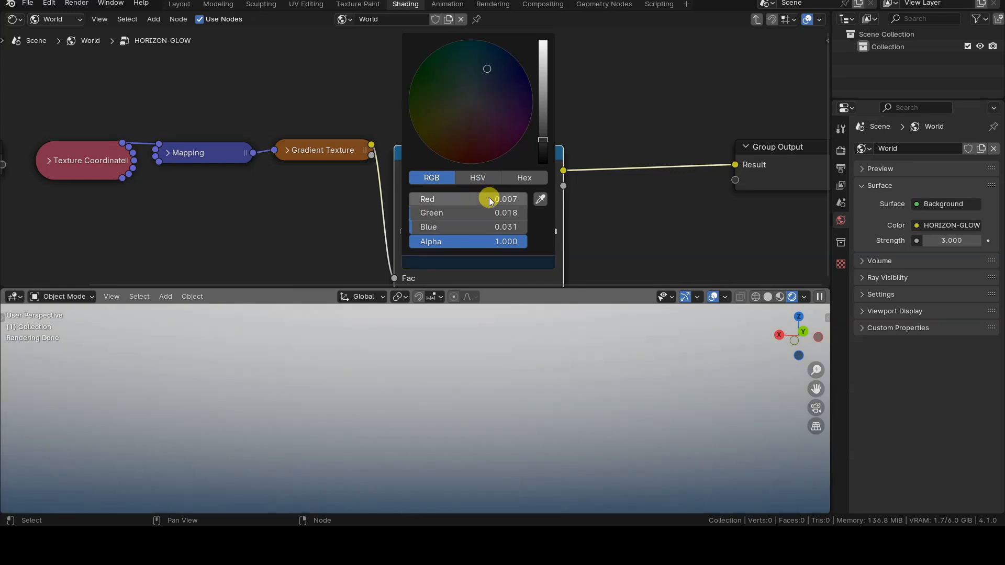
pyautogui.moveTo(456, 206); pyautogui.dragTo(465, 180, button='middle')
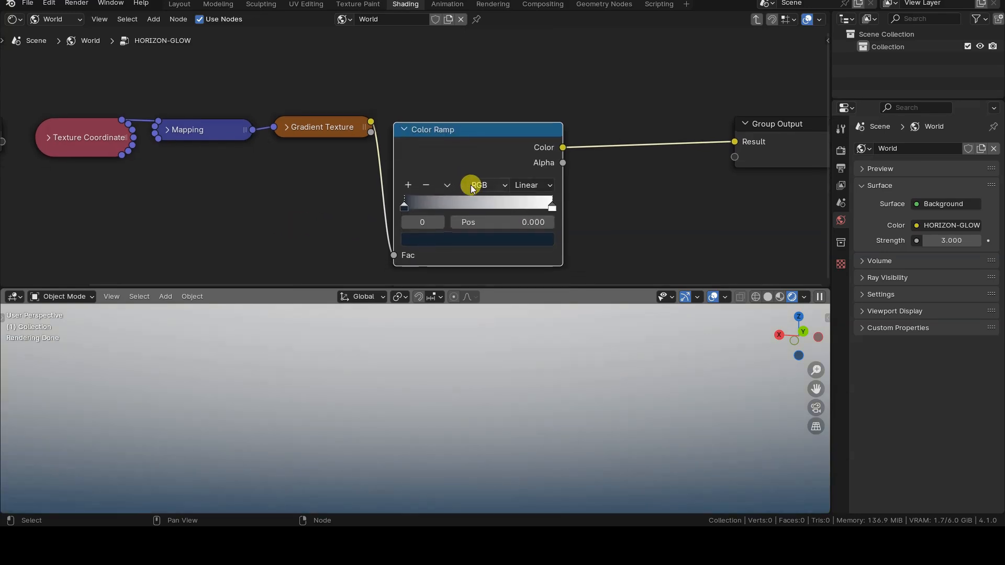
# Set the position of the Color Ramp's white stop to 0.09
pyautogui.moveTo(399, 431); pyautogui.dragTo(376, 437, button='middle')
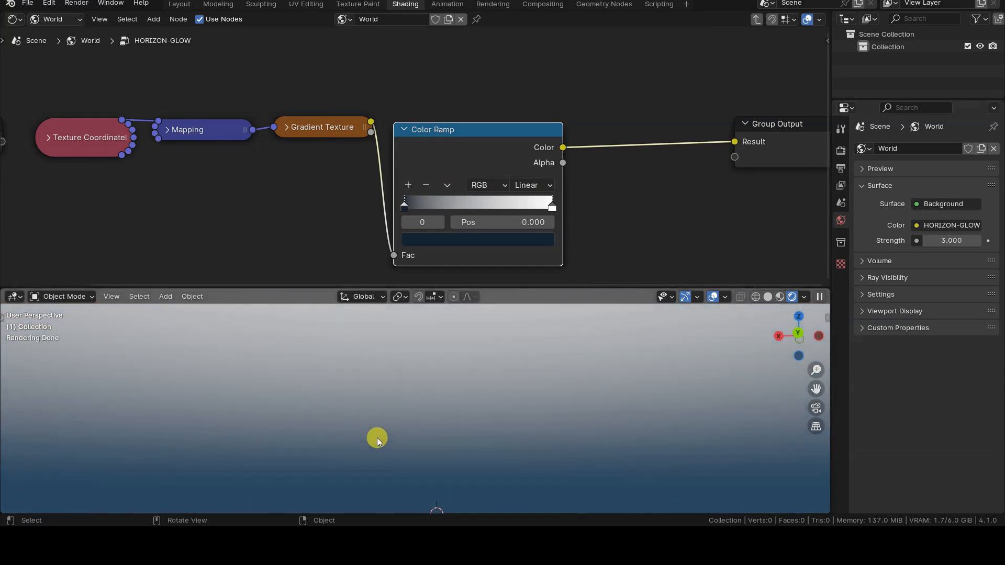
pyautogui.click(552, 206)
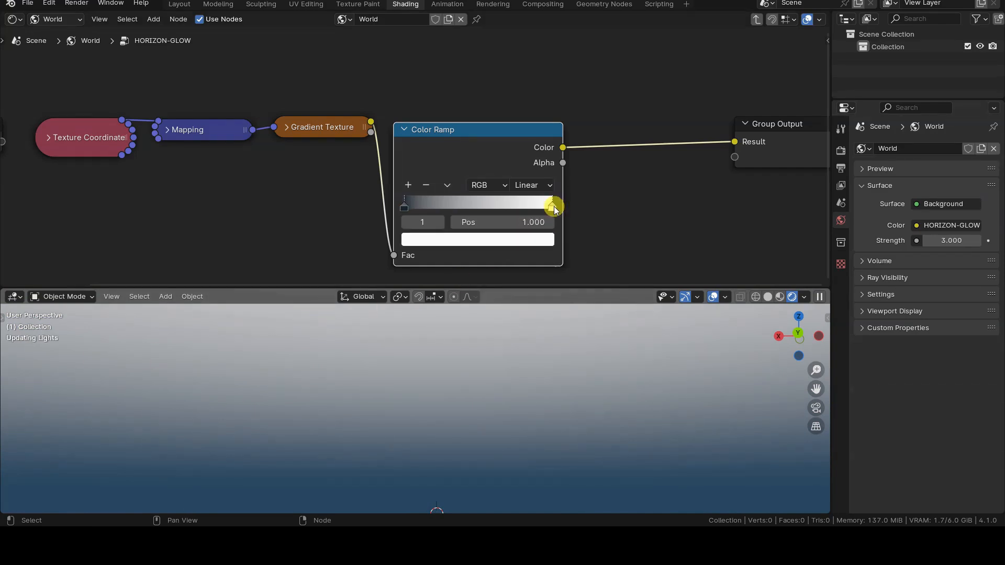
pyautogui.click(524, 217)
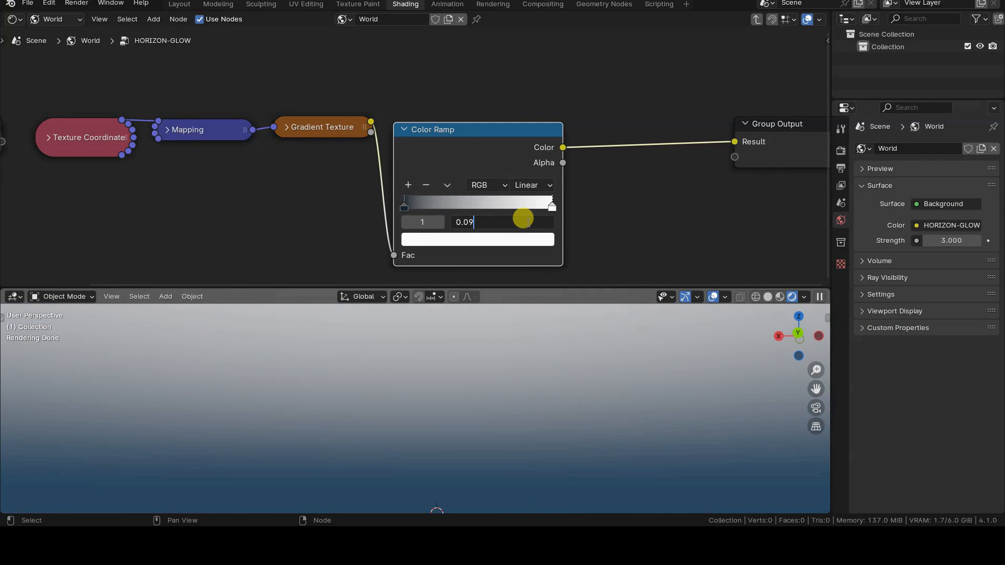
pyautogui.press('Return')
# Make the second Color Ramp stop black with an Alpha of 0
pyautogui.click(439, 239)
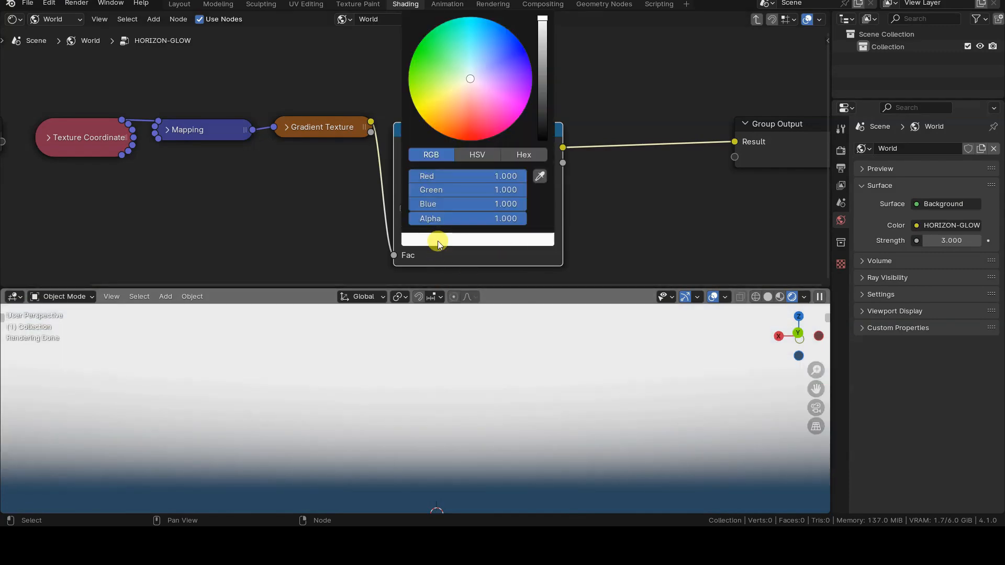
pyautogui.moveTo(541, 107); pyautogui.dragTo(542, 140)
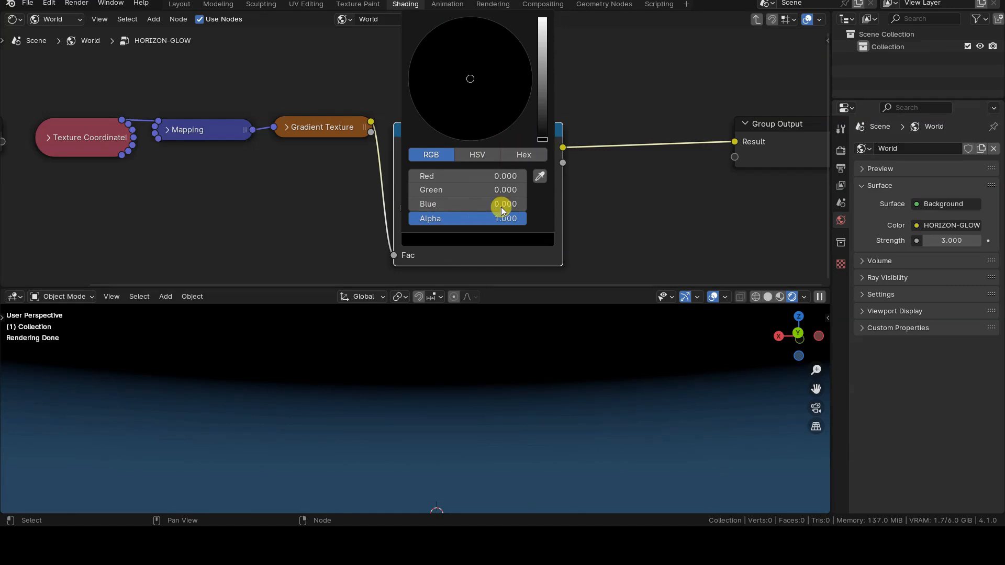
pyautogui.click(496, 215)
pyautogui.write('0')
pyautogui.press('Return')
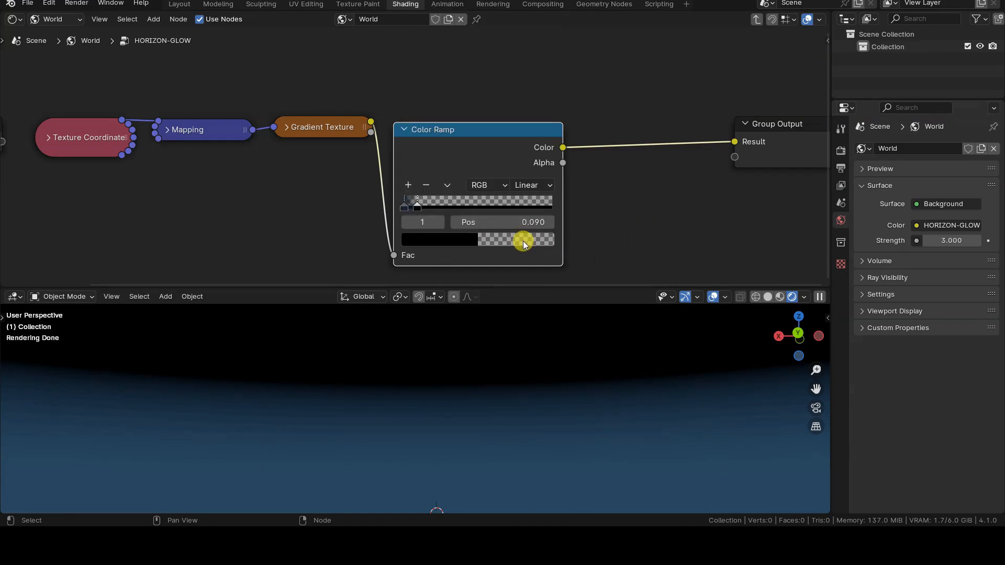
# Collapse the Color Ramp node and leave the HORIZON-GLOW group for the world node tree
pyautogui.click(406, 129)
pyautogui.moveTo(444, 127); pyautogui.dragTo(447, 122)
pyautogui.moveTo(9, 439); pyautogui.dragTo(395, 418, button='middle')
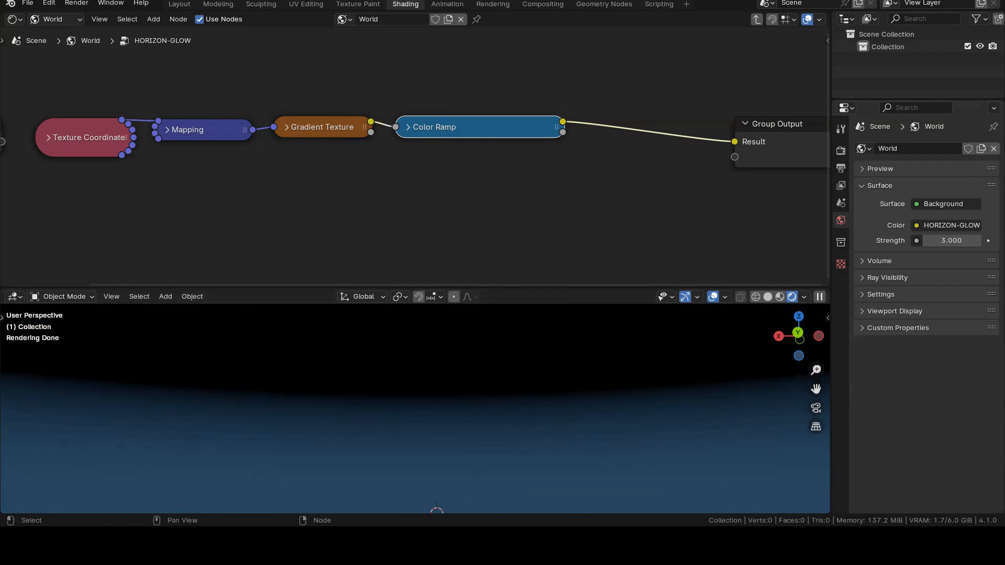
pyautogui.click(306, 219)
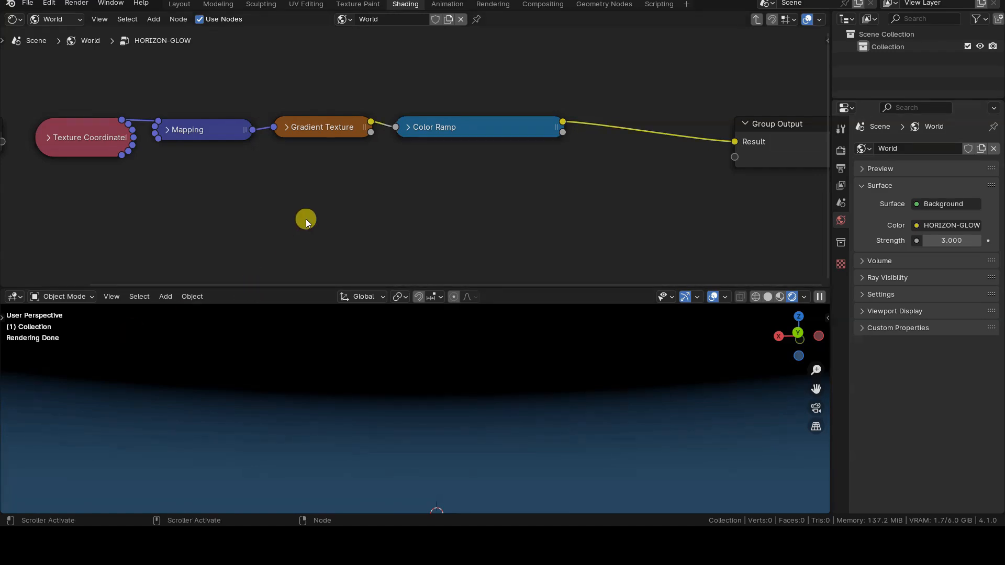
pyautogui.press('Tab')
pyautogui.scroll(-5, 300, 220)
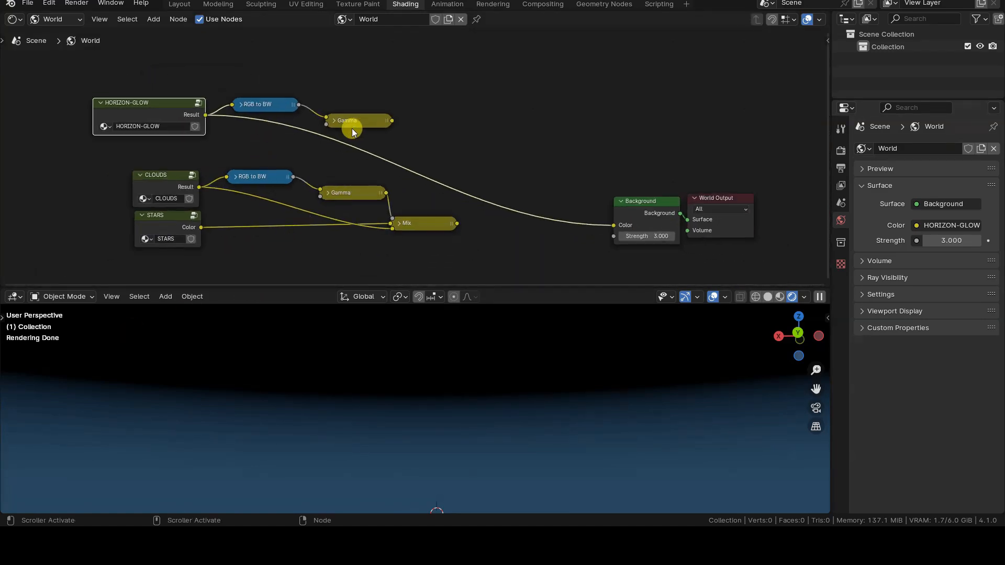
# Duplicate the Mix node, place the copy above and before the Background node, and expand it
pyautogui.click(356, 120)
pyautogui.click(418, 224)
pyautogui.hotkey('shift', 'd')
pyautogui.click(545, 145)
pyautogui.click(520, 146)
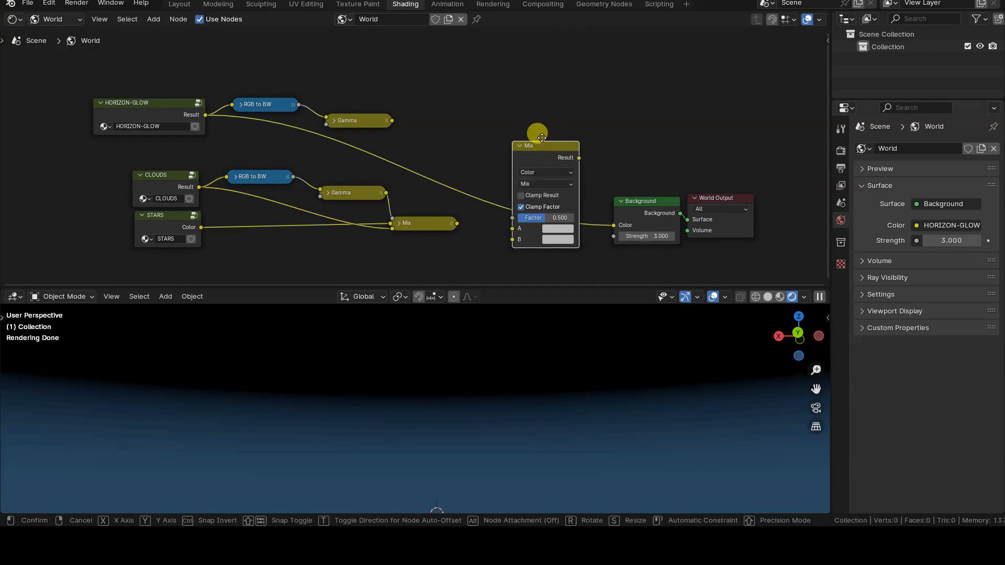
pyautogui.moveTo(541, 144); pyautogui.dragTo(541, 98)
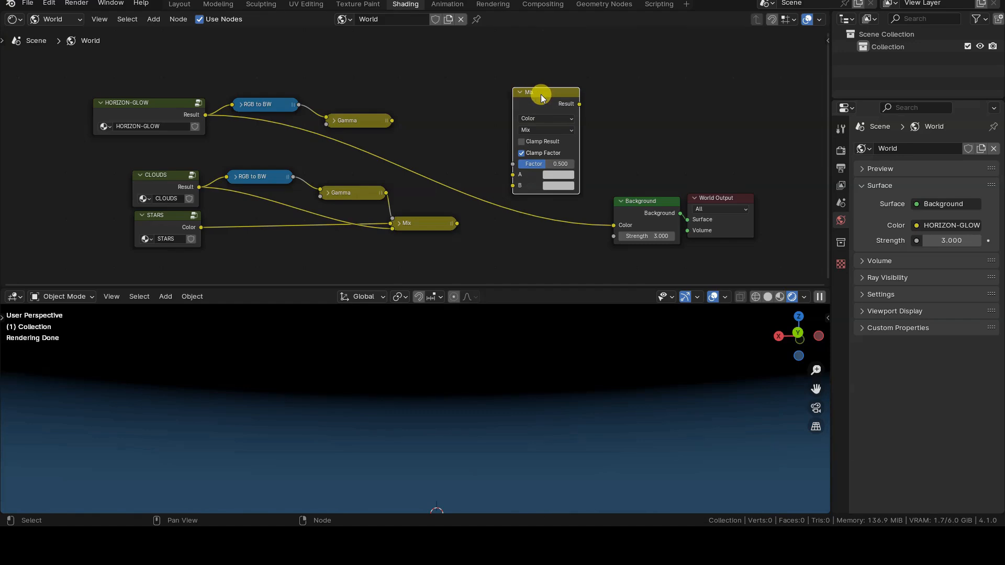
# Connect the result of the CLOUDS and STARS Mix node to input A of the new Mix node
pyautogui.click(439, 225)
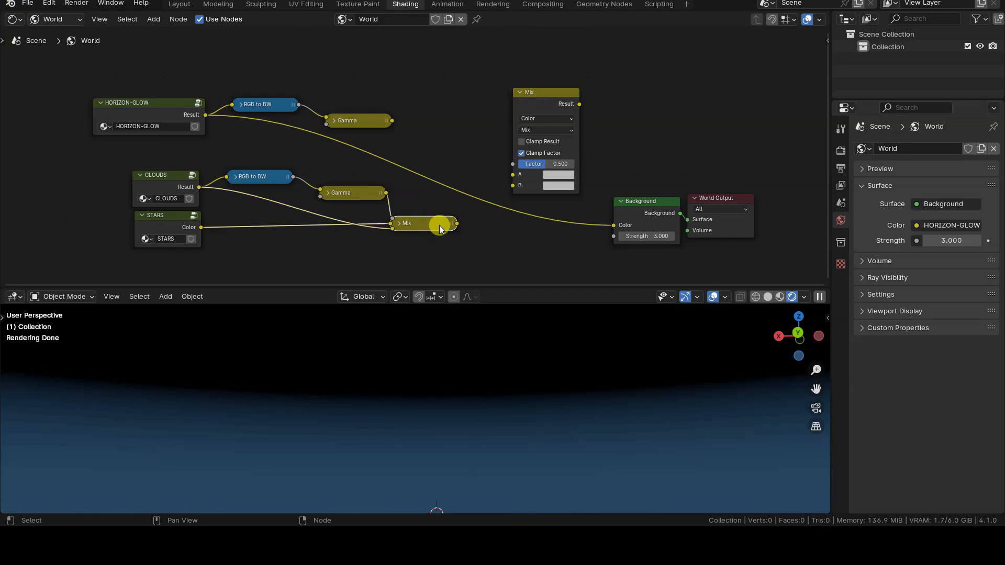
pyautogui.moveTo(457, 224); pyautogui.dragTo(513, 175)
pyautogui.click(453, 151)
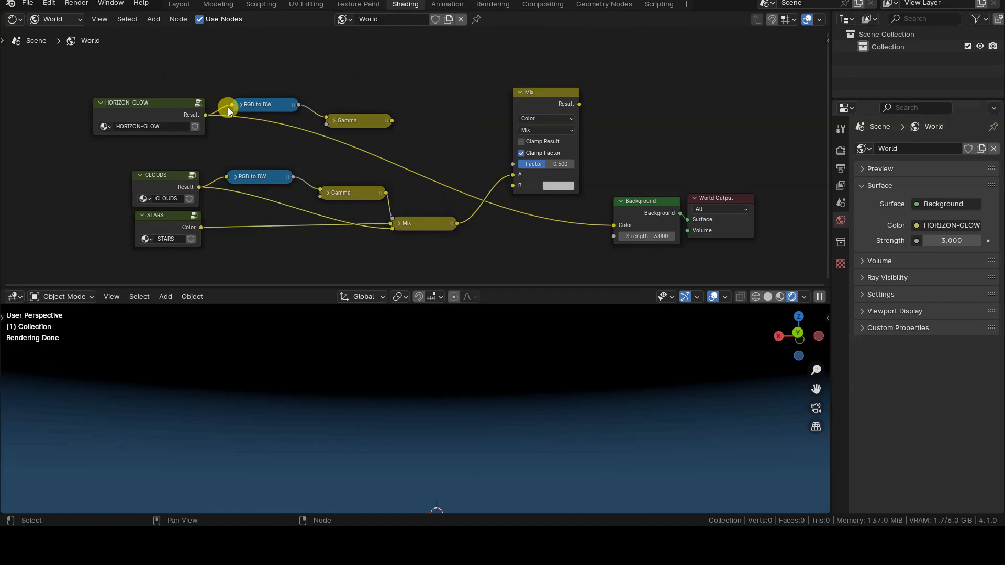
pyautogui.scroll(-1, 228, 107)
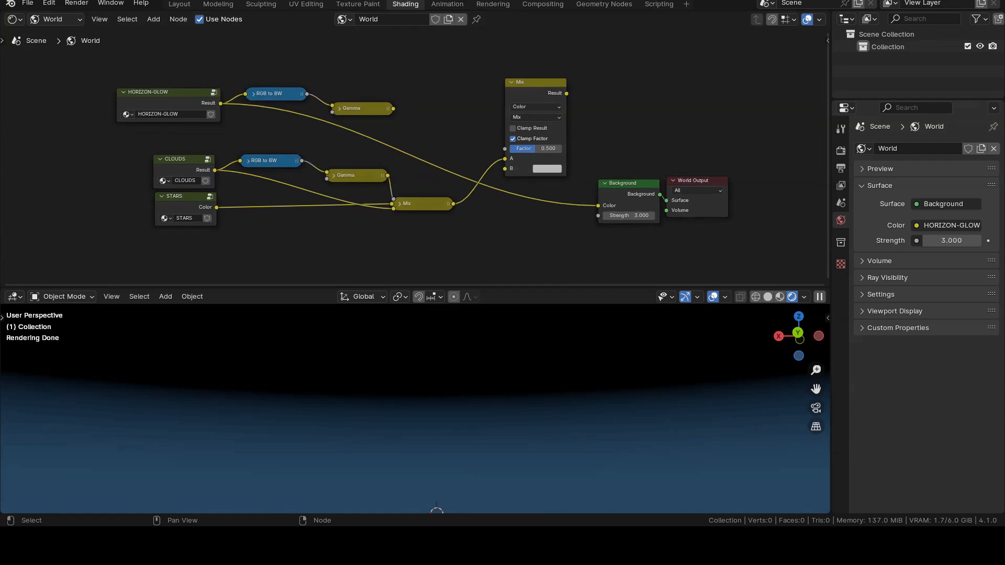
# Connect HORIZON-GLOW to input B of the new Mix node, its Gamma to the Factor, and the Mix result to the Background color
pyautogui.moveTo(221, 103); pyautogui.dragTo(505, 169)
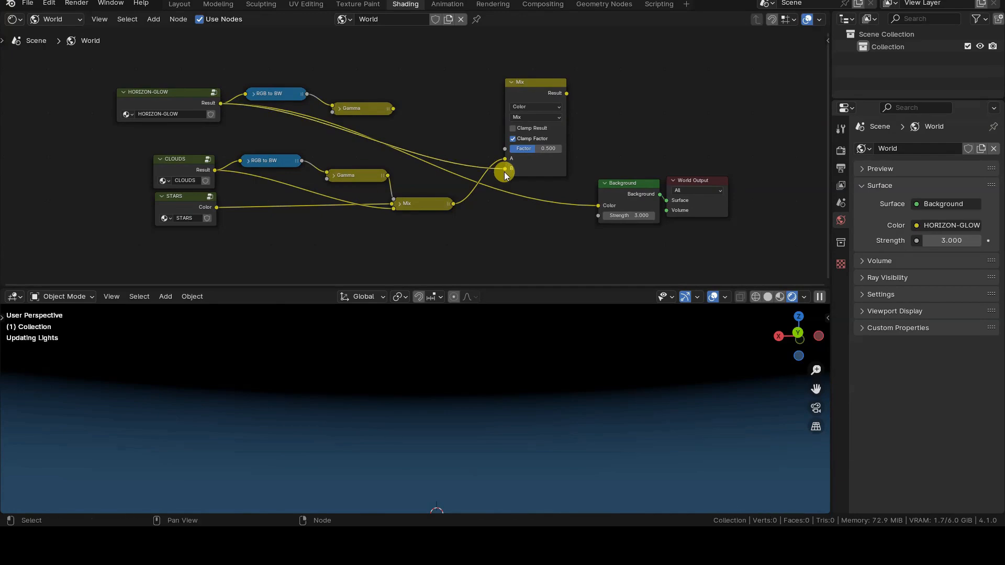
pyautogui.moveTo(566, 93); pyautogui.dragTo(597, 206)
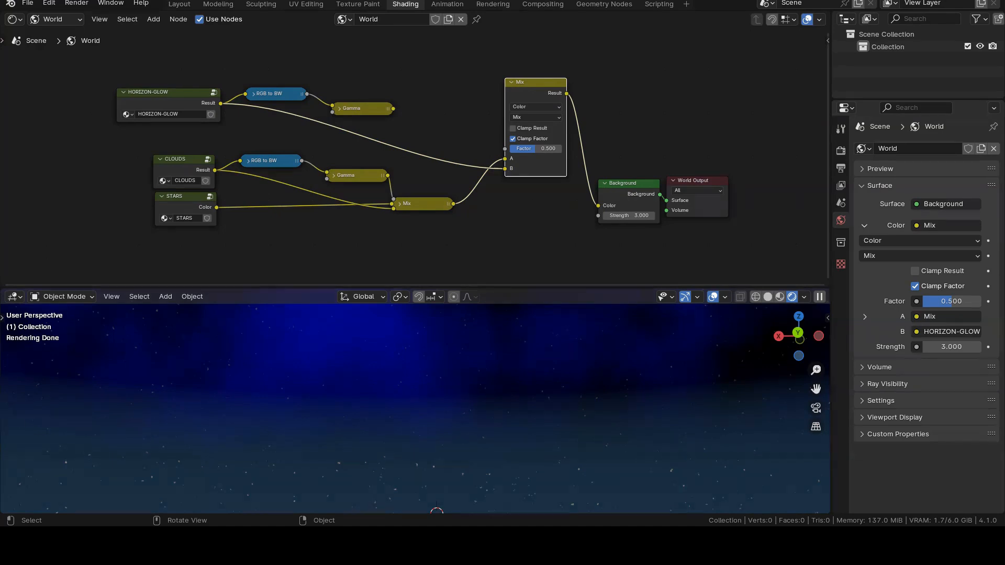
pyautogui.moveTo(393, 108); pyautogui.dragTo(505, 148)
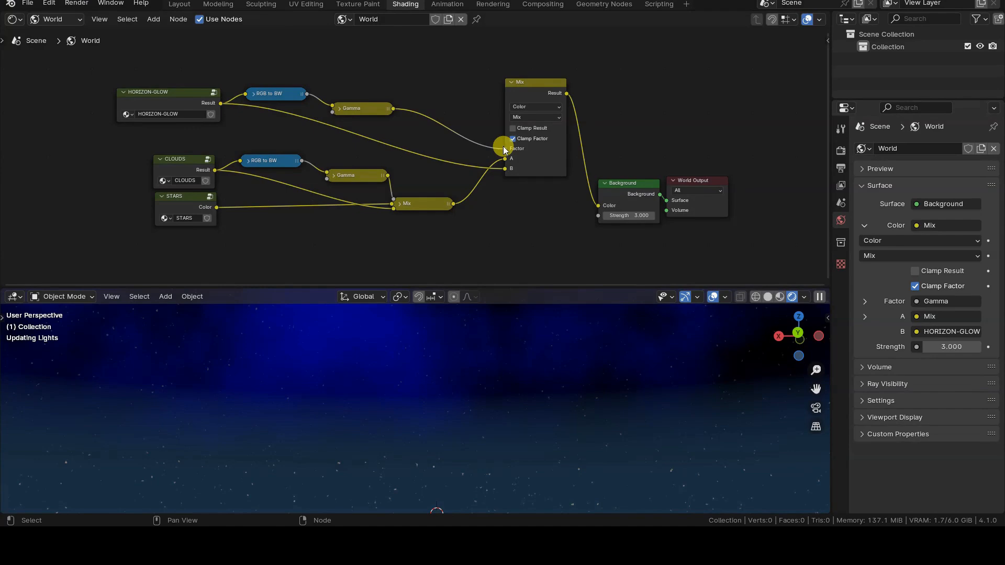
# Move the horizon glow's Gamma node up, expand it and set its Gamma to 0.5
pyautogui.moveTo(356, 109); pyautogui.dragTo(398, 89)
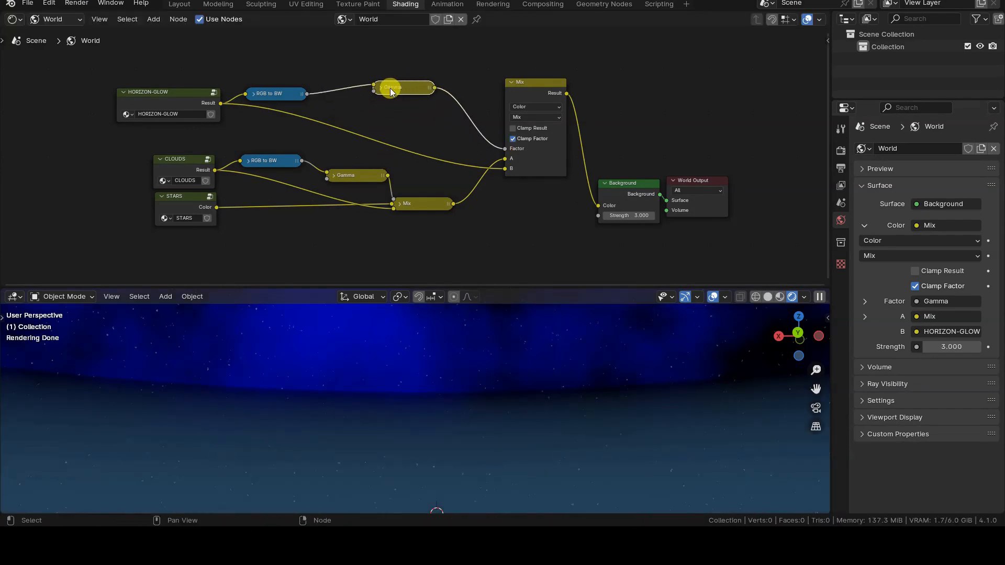
pyautogui.click(381, 87)
pyautogui.click(409, 119)
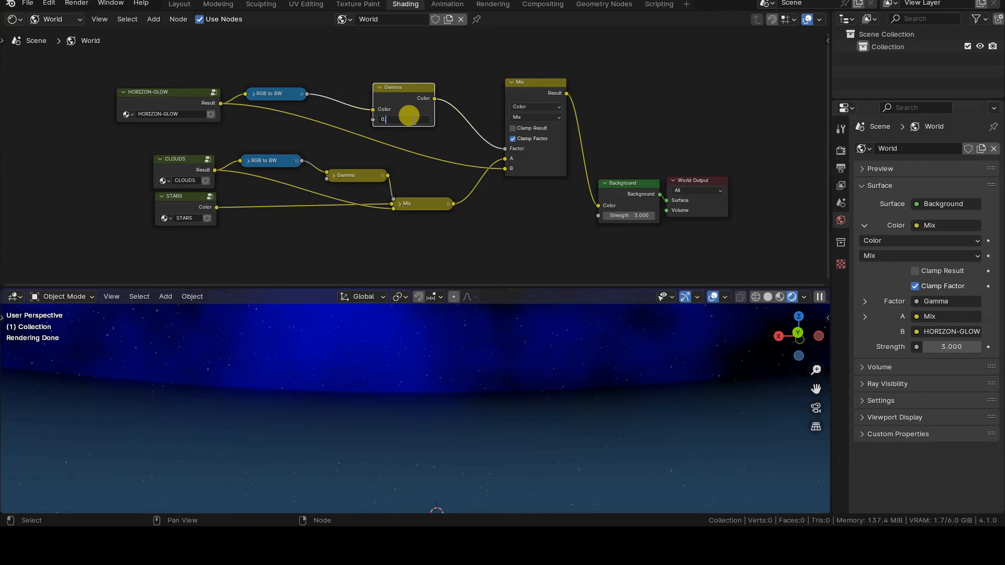
pyautogui.press('Return')
pyautogui.moveTo(478, 432); pyautogui.dragTo(485, 441, button='middle')
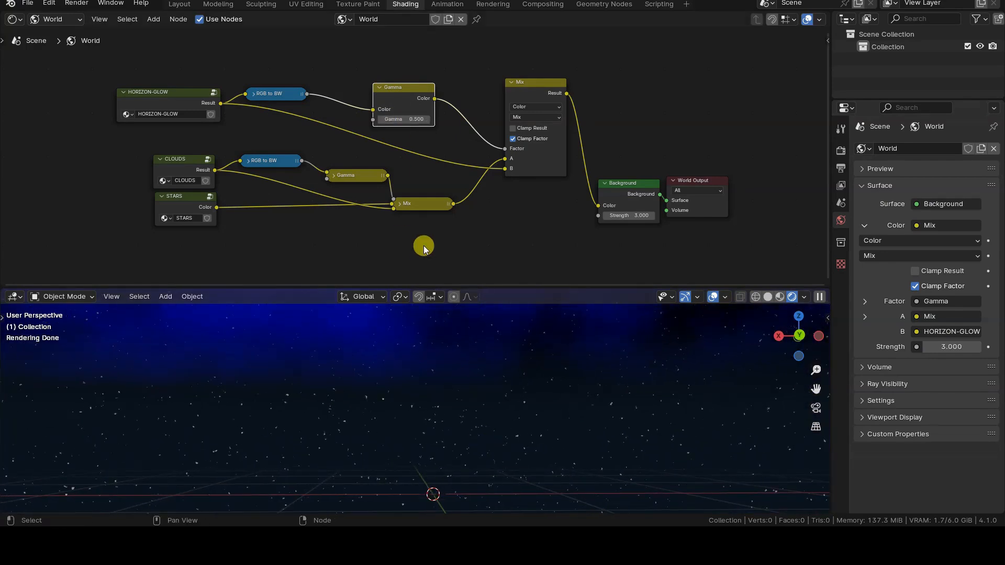
# Try a Gamma of 0.2 on the horizon glow's Gamma node and restore it to 0.5
pyautogui.click(381, 119)
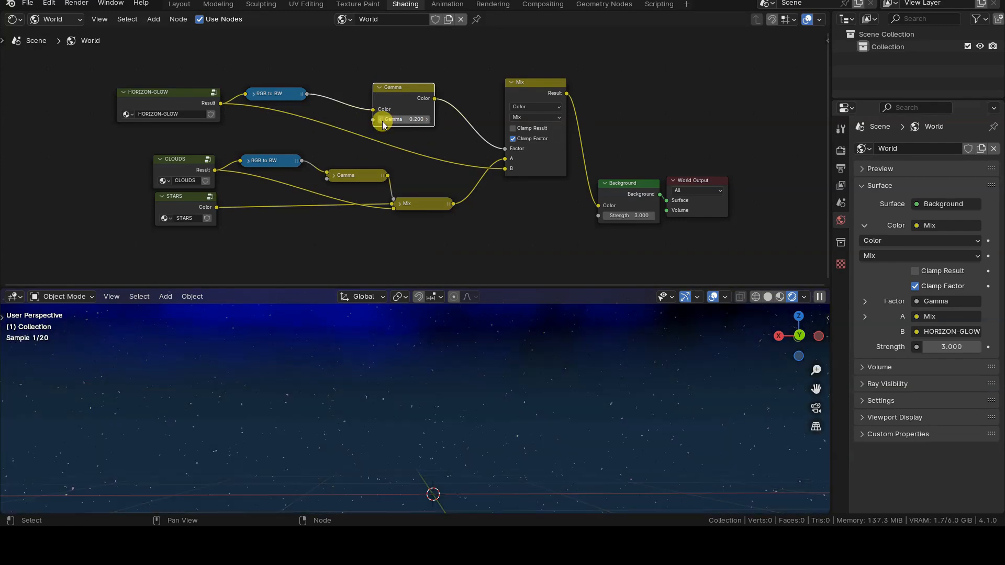
pyautogui.click(428, 119)
pyautogui.click(428, 119)
pyautogui.click(428, 120)
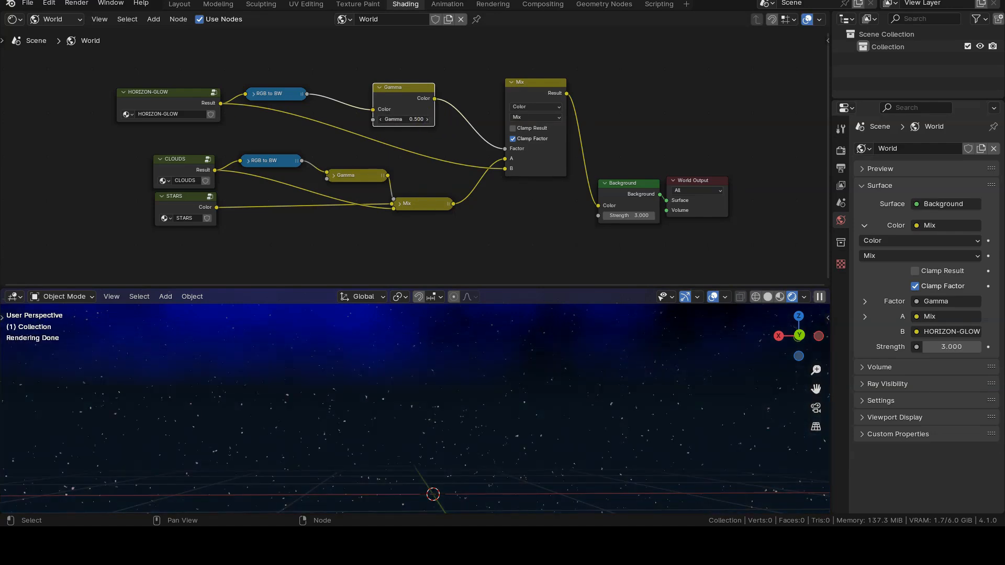
pyautogui.click(381, 119)
pyautogui.moveTo(460, 464); pyautogui.dragTo(461, 463, button='middle')
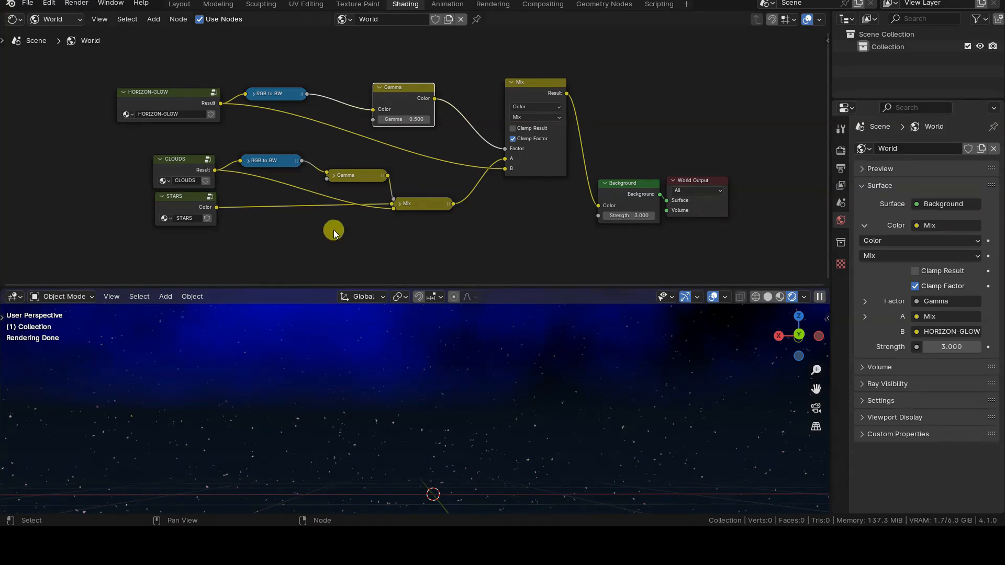
# Collapse the final Mix and the horizon glow's Gamma, and tidy their positions along with RGB to BW and HORIZON-GLOW
pyautogui.click(512, 83)
pyautogui.moveTo(540, 83); pyautogui.dragTo(534, 174)
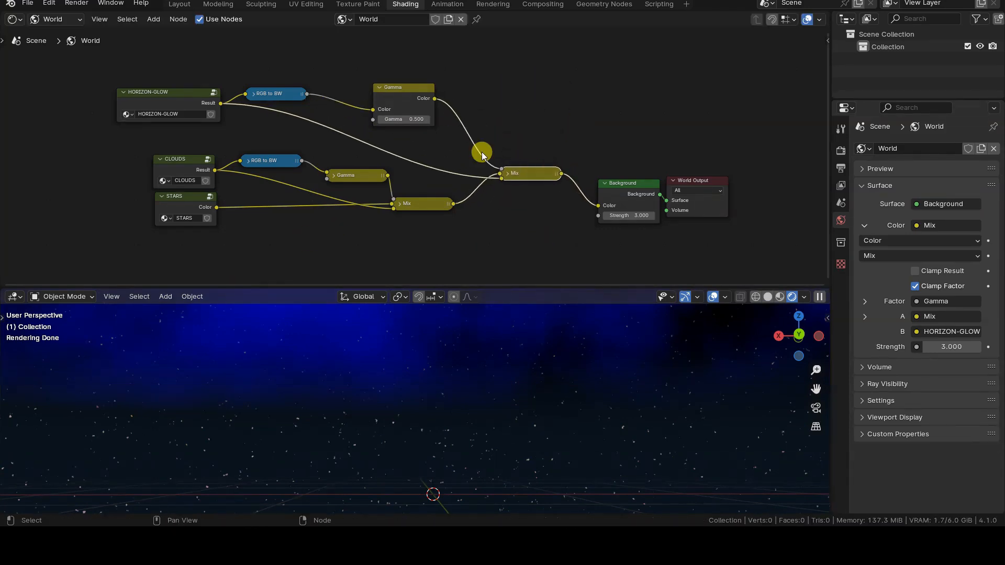
pyautogui.click(379, 87)
pyautogui.moveTo(394, 87); pyautogui.dragTo(418, 120)
pyautogui.moveTo(287, 95); pyautogui.dragTo(342, 106)
pyautogui.moveTo(169, 94); pyautogui.dragTo(202, 114)
pyautogui.scroll(2, 316, 160)
pyautogui.moveTo(418, 404); pyautogui.dragTo(495, 436, button='middle')
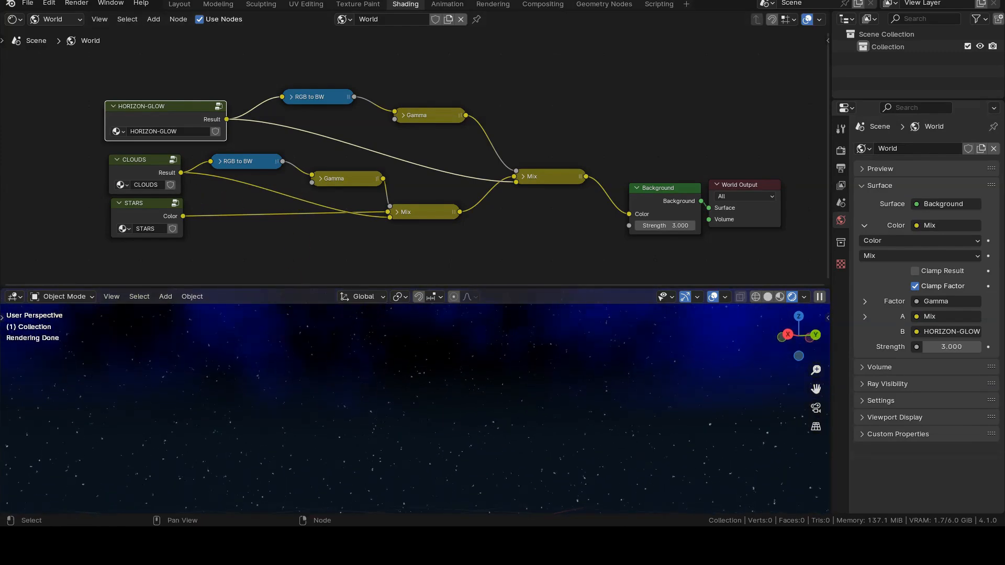
# Split the 3D viewport into two stacked areas and set the new one to Rendered shading
pyautogui.moveTo(824, 292); pyautogui.dragTo(814, 462)
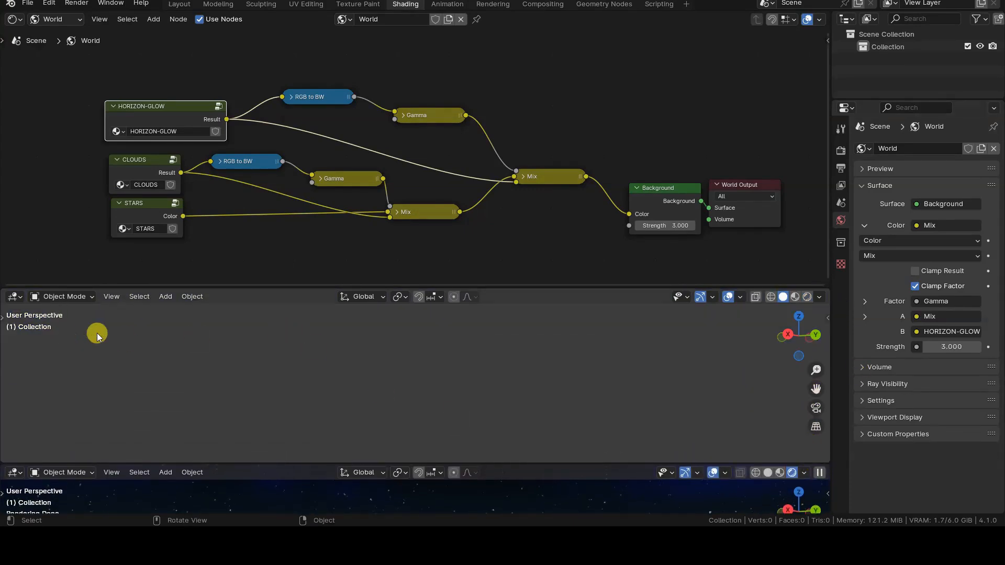
pyautogui.press('z')
pyautogui.click(254, 318)
# Turn the lower 3D viewport into a Timeline and adjust the heights of the stacked areas
pyautogui.click(14, 472)
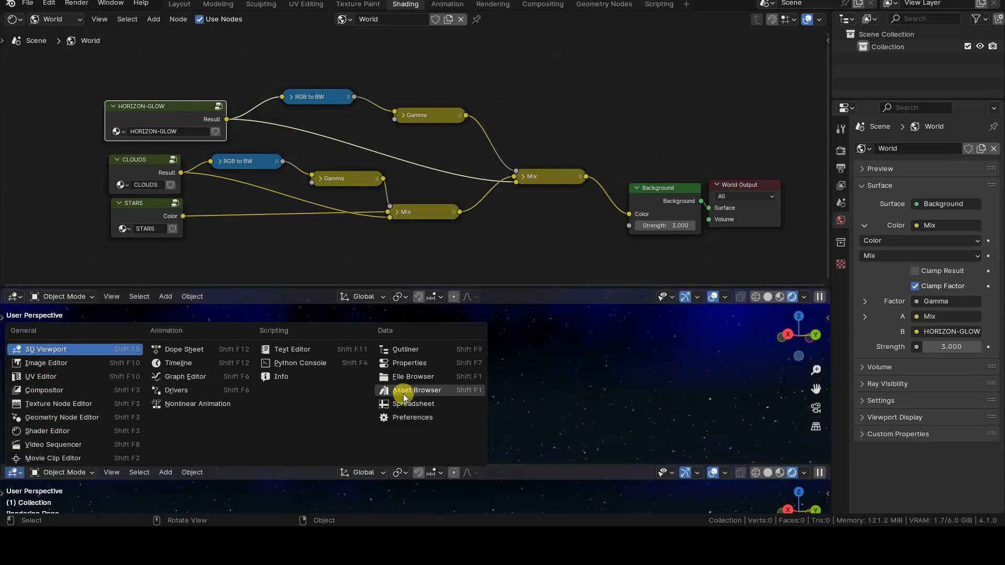
pyautogui.click(191, 362)
pyautogui.moveTo(337, 464); pyautogui.dragTo(343, 451)
pyautogui.moveTo(511, 286); pyautogui.dragTo(515, 257)
pyautogui.moveTo(447, 417); pyautogui.dragTo(446, 413, button='middle')
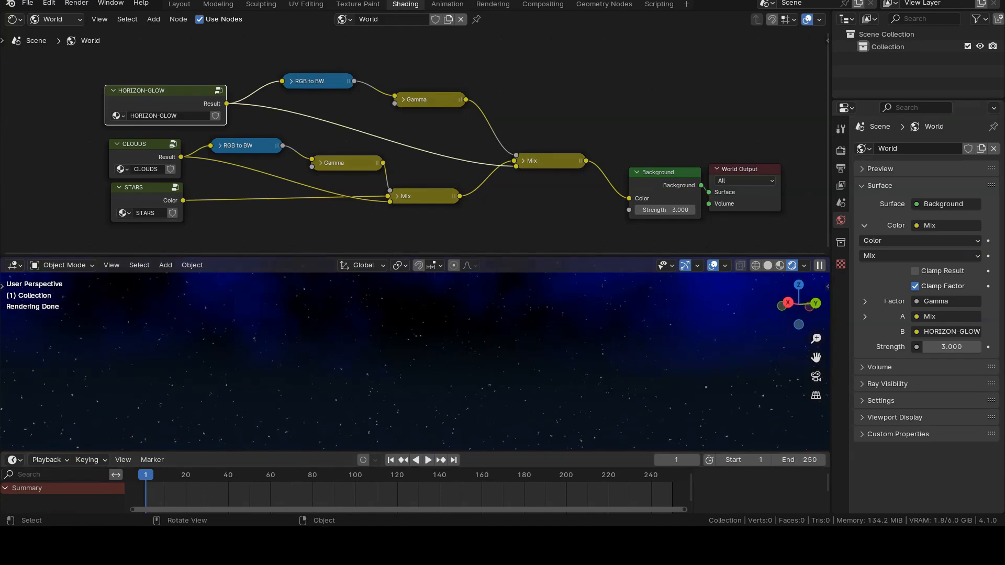
# Open the CLOUDS group and duplicate its Texture Coordinate node, placing the copy ahead of the Noise Texture node
pyautogui.click(131, 145)
pyautogui.scroll(1, 187, 138)
pyautogui.moveTo(186, 138); pyautogui.dragTo(492, 141, button='middle')
pyautogui.scroll(4, 462, 157)
pyautogui.press('Tab')
pyautogui.press('Home')
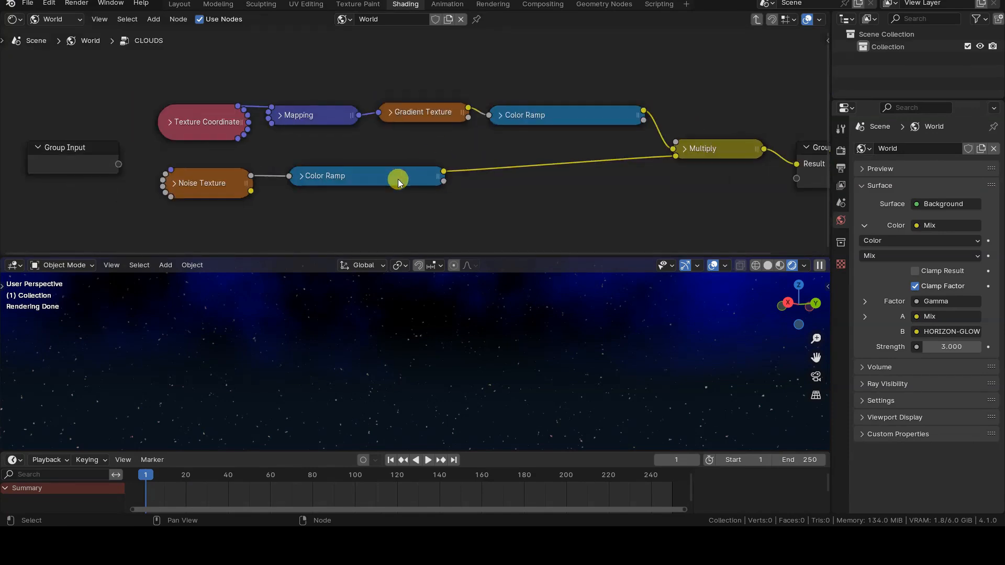
pyautogui.moveTo(384, 173); pyautogui.dragTo(518, 123, button='middle')
pyautogui.click(392, 78)
pyautogui.hotkey('shift', 'd')
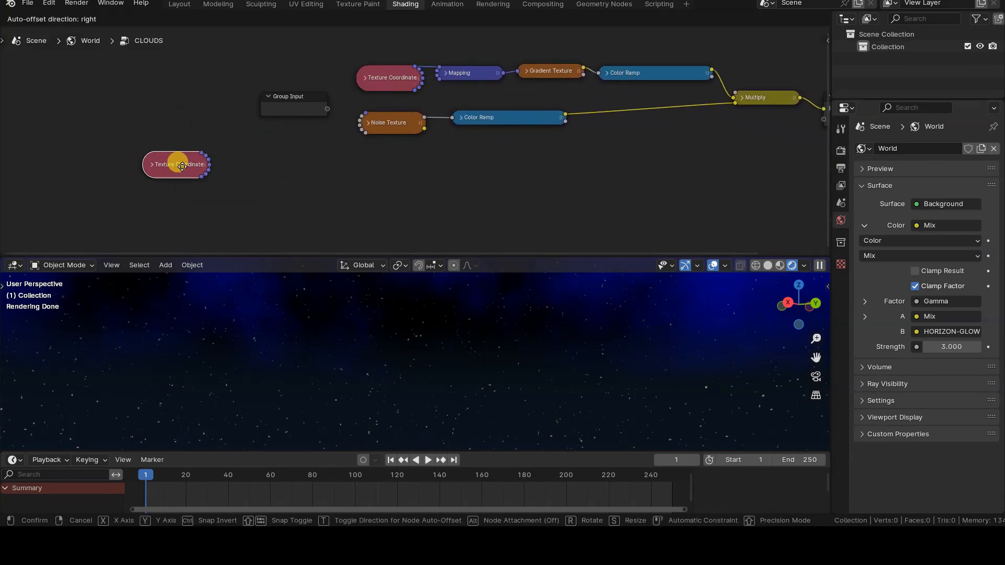
pyautogui.click(168, 163)
# Add a Mapping node and wire it between the duplicated Texture Coordinate node's first output and the Noise Texture's Vector input
pyautogui.hotkey('shift', 'a')
pyautogui.moveTo(262, 221)
pyautogui.click(338, 246)
pyautogui.click(246, 152)
pyautogui.moveTo(193, 152); pyautogui.dragTo(251, 179)
pyautogui.click(371, 124)
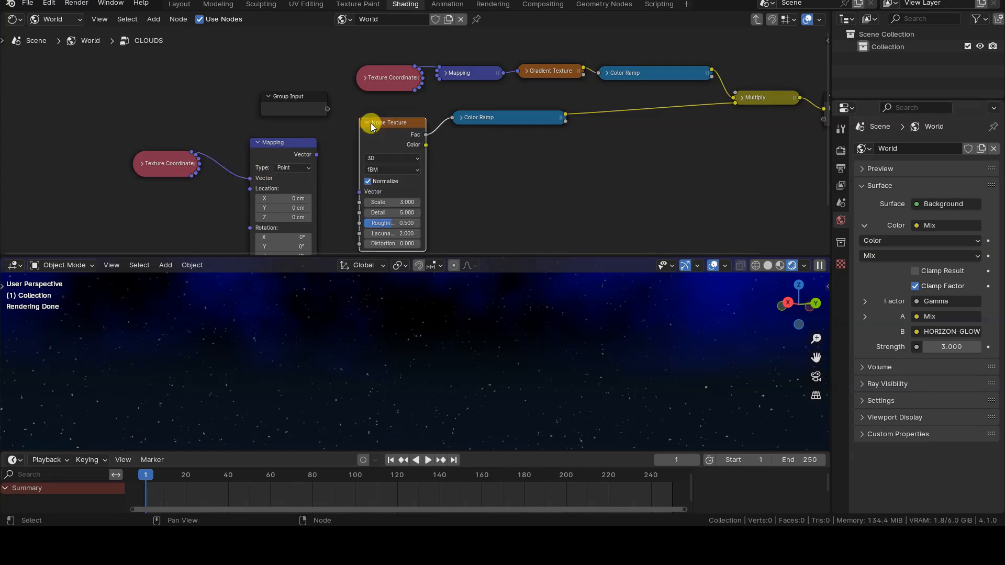
pyautogui.moveTo(318, 155); pyautogui.dragTo(359, 192)
pyautogui.click(365, 122)
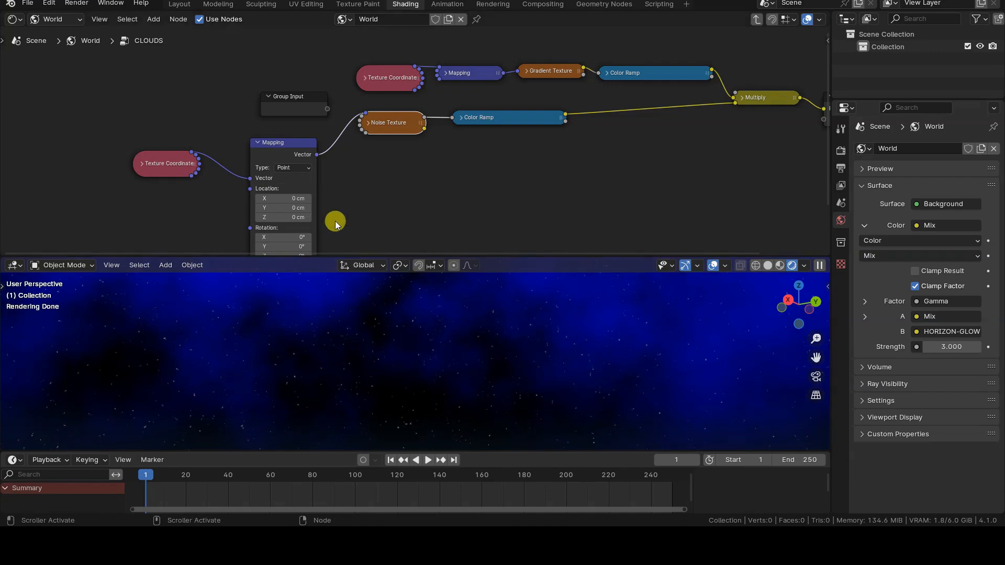
# Set the new Mapping node's Location to X 10.8 cm, Y 9 cm and Z 6.3 cm
pyautogui.moveTo(354, 213); pyautogui.dragTo(346, 149, button='middle')
pyautogui.scroll(1, 347, 152)
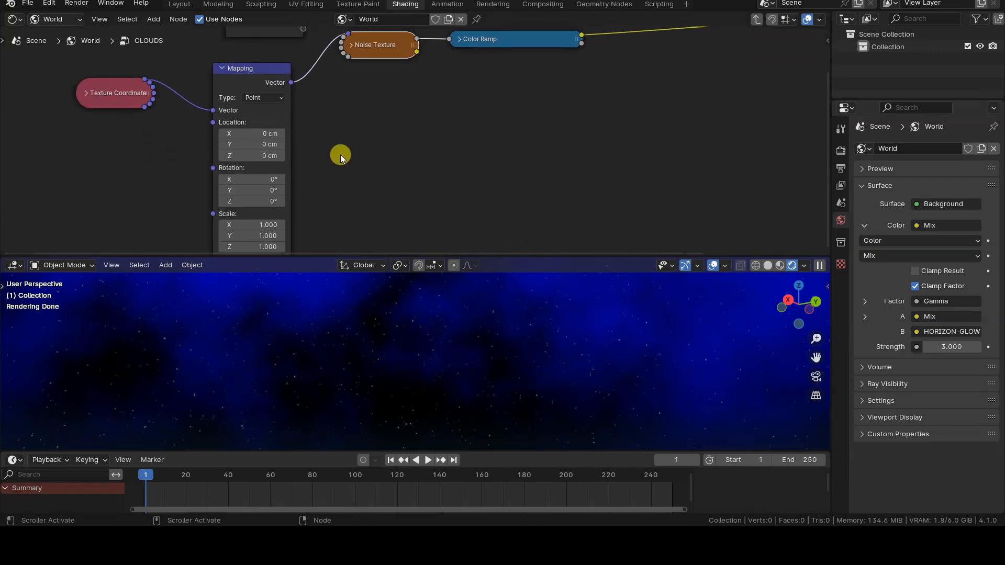
pyautogui.moveTo(258, 135); pyautogui.dragTo(282, 156)
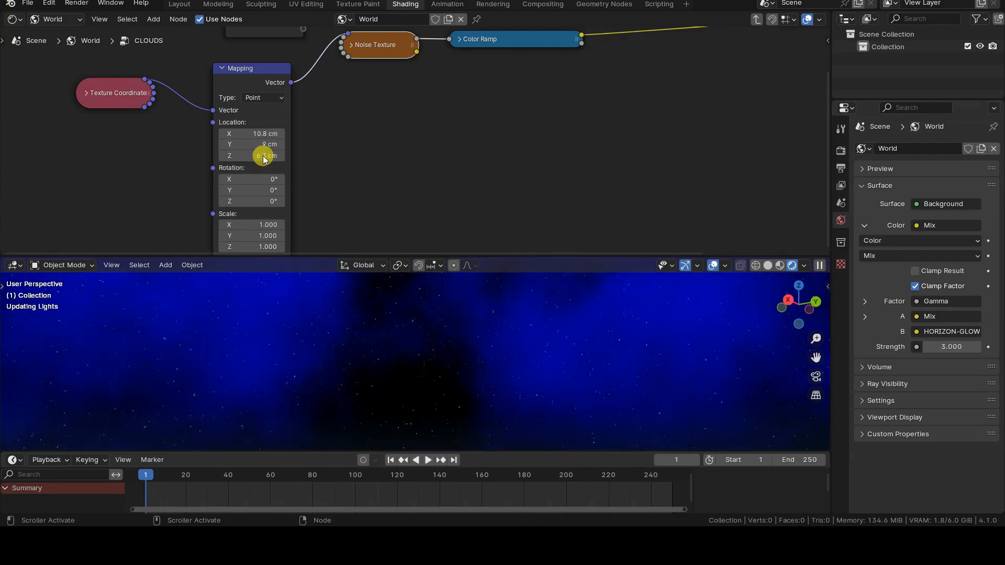
# Set the Mapping node's Rotation to X 80.4°, Y 23.6° and Z 70.7°
pyautogui.moveTo(262, 190); pyautogui.dragTo(272, 190)
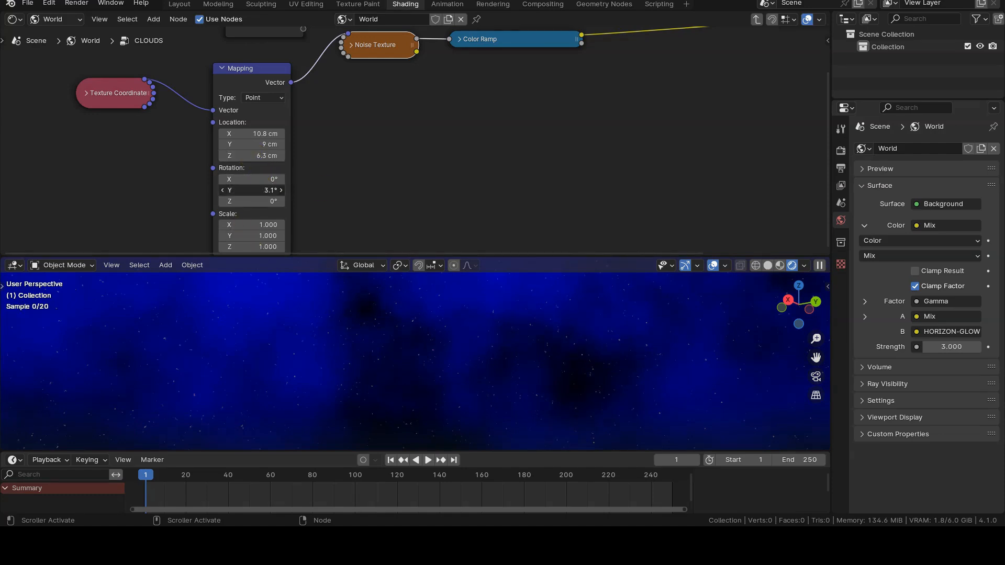
pyautogui.moveTo(264, 190)
pyautogui.mouseDown()
pyautogui.moveTo(275, 190)
pyautogui.moveTo(272, 179)
pyautogui.mouseUp()
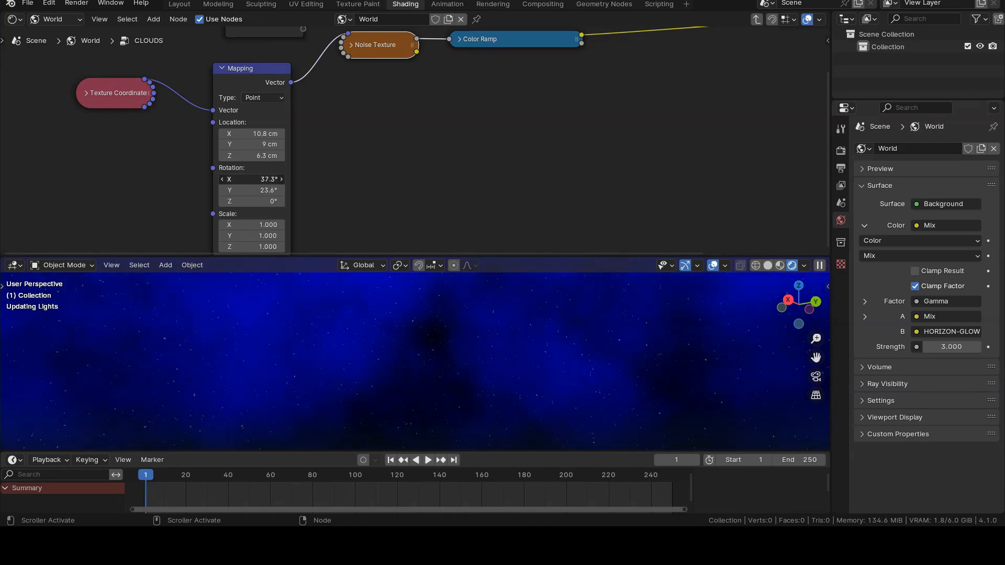
pyautogui.moveTo(264, 179); pyautogui.dragTo(304, 201)
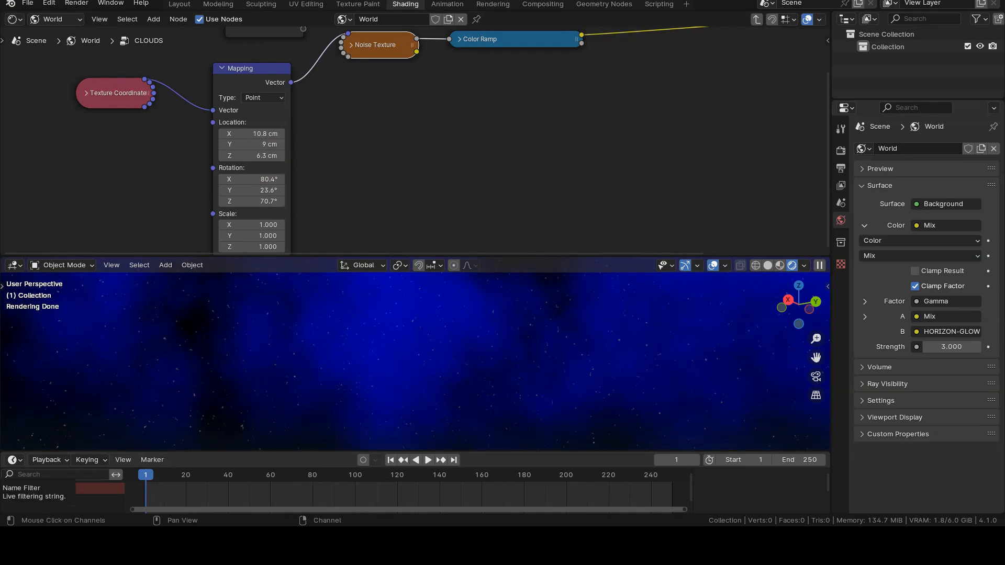
# Leave the CLOUDS group and open the STARS group for editing
pyautogui.press('Tab')
pyautogui.click(447, 216)
pyautogui.moveTo(447, 216); pyautogui.dragTo(309, 174, button='middle')
pyautogui.scroll(2, 331, 168)
pyautogui.moveTo(256, 155); pyautogui.dragTo(251, 171)
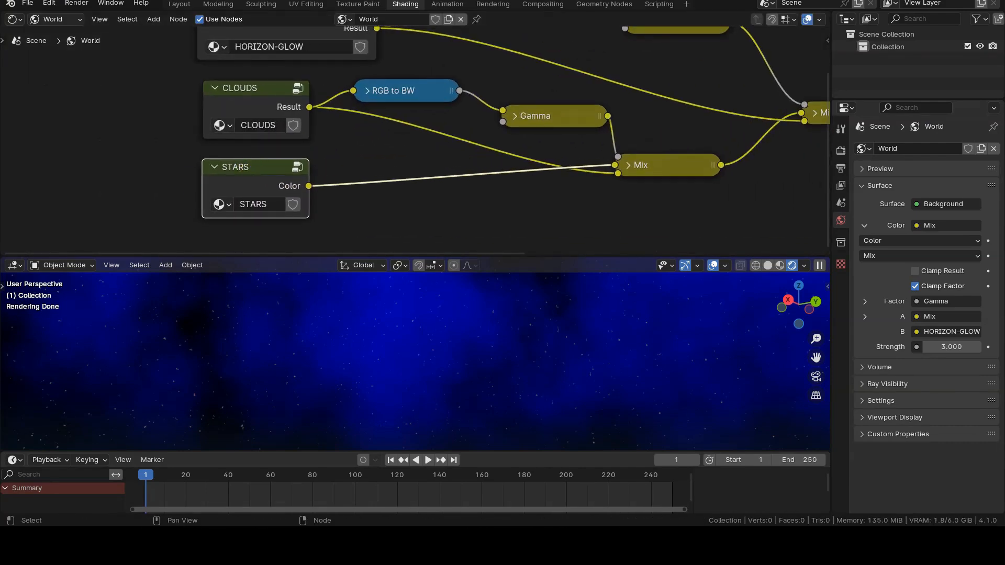
pyautogui.press('Tab')
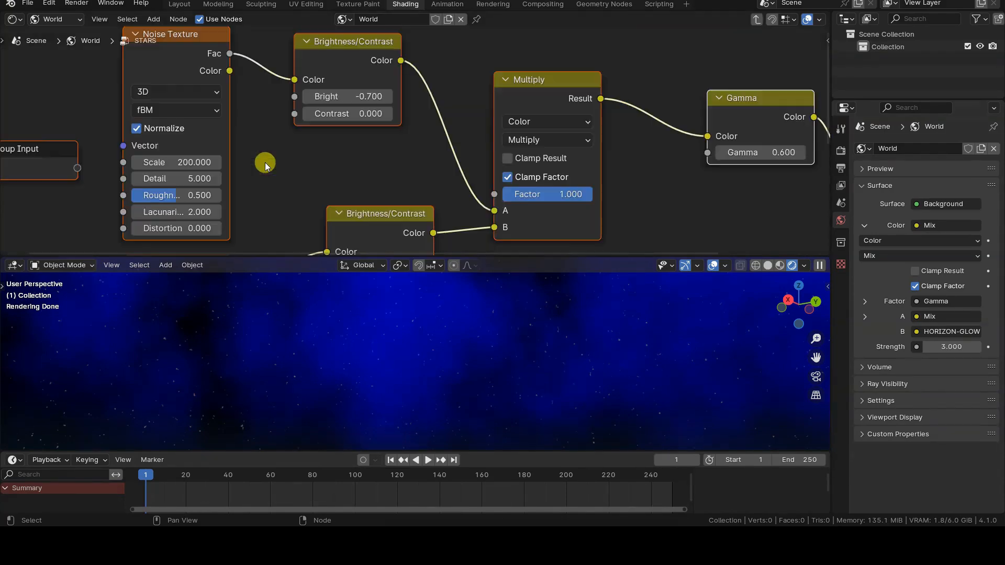
# Insert a copy of the Multiply node between Gamma and Group Output, and make its input B color white
pyautogui.scroll(-3, 359, 123)
pyautogui.scroll(4, 332, 164)
pyautogui.moveTo(461, 146); pyautogui.dragTo(585, 140)
pyautogui.moveTo(218, 78); pyautogui.dragTo(492, 101)
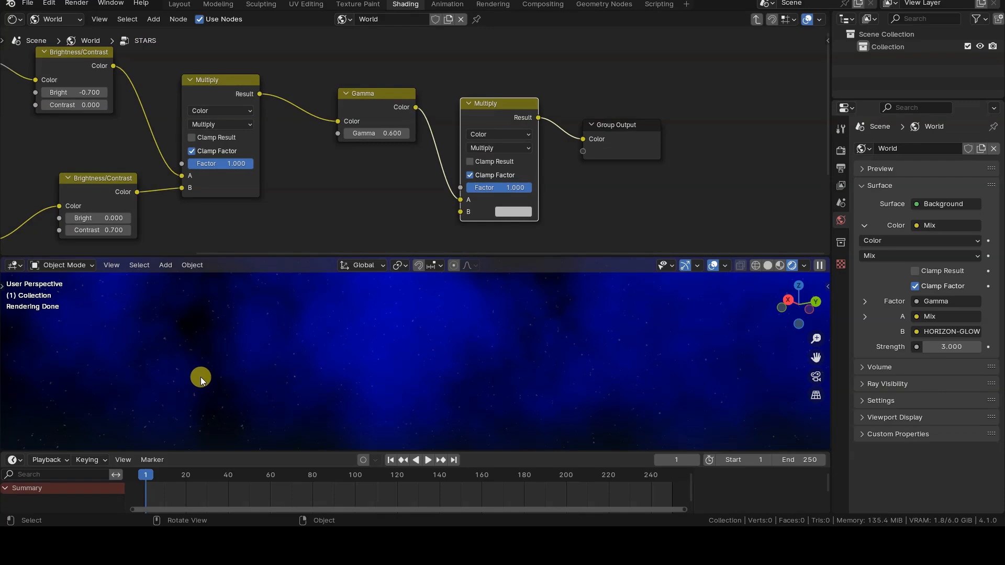
pyautogui.scroll(-1, 398, 212)
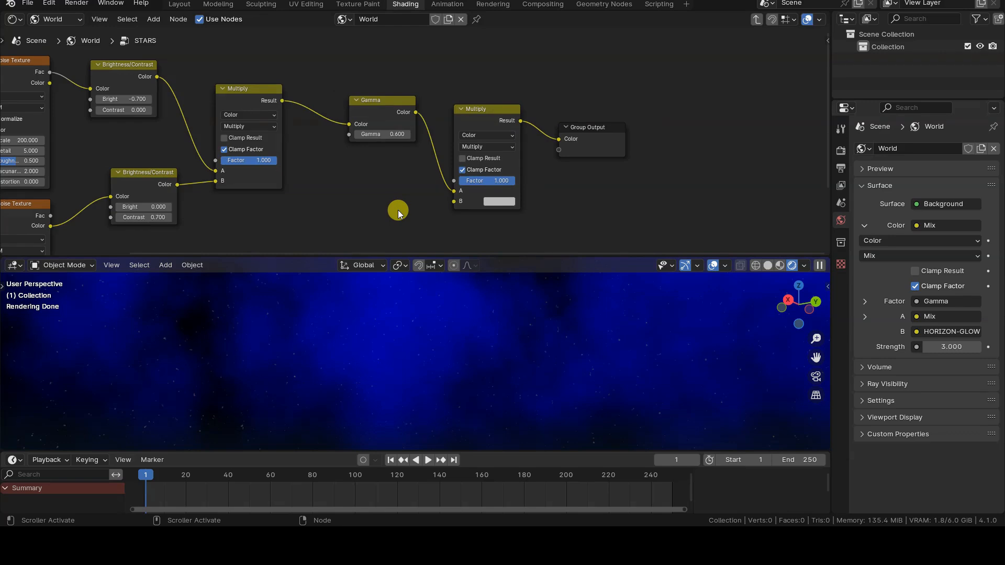
pyautogui.click(503, 203)
pyautogui.moveTo(577, 70); pyautogui.dragTo(570, 55)
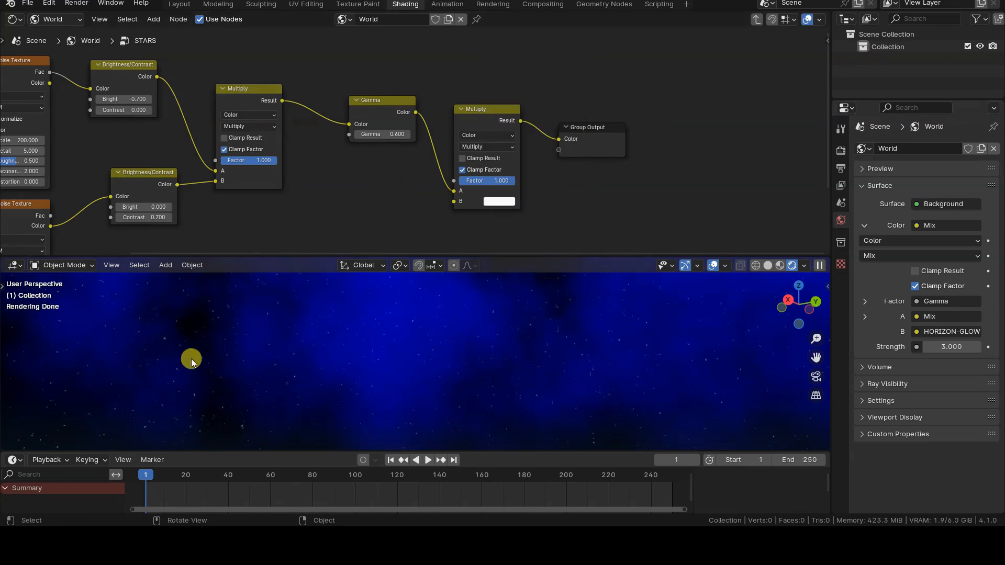
# Add a Magic Texture node below the Gamma node in the STARS group
pyautogui.hotkey('shift', 'a')
pyautogui.moveTo(369, 183)
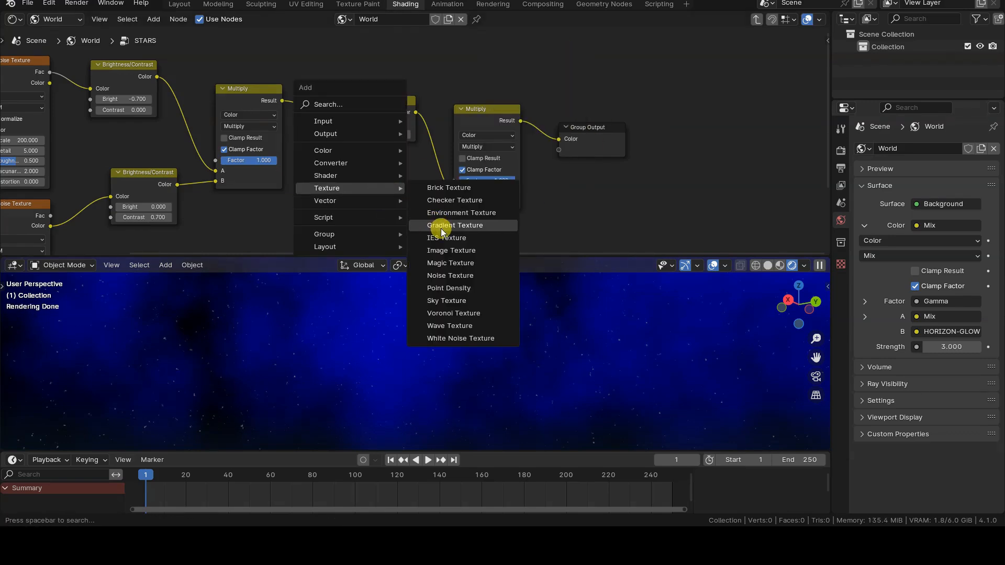
pyautogui.click(460, 261)
pyautogui.click(322, 161)
pyautogui.scroll(1, 375, 181)
# Place the Magic Texture above the Gamma node and connect its Fac output to input B of the last Multiply node
pyautogui.click(368, 78)
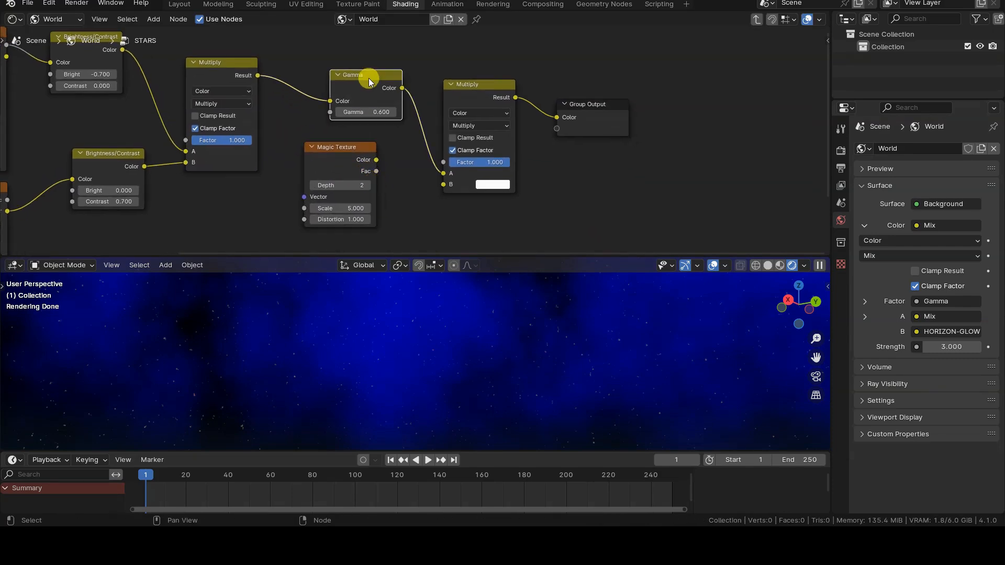
pyautogui.moveTo(369, 77); pyautogui.dragTo(329, 202)
pyautogui.moveTo(341, 149); pyautogui.dragTo(343, 71)
pyautogui.moveTo(323, 195); pyautogui.dragTo(337, 168)
pyautogui.scroll(2, 337, 168)
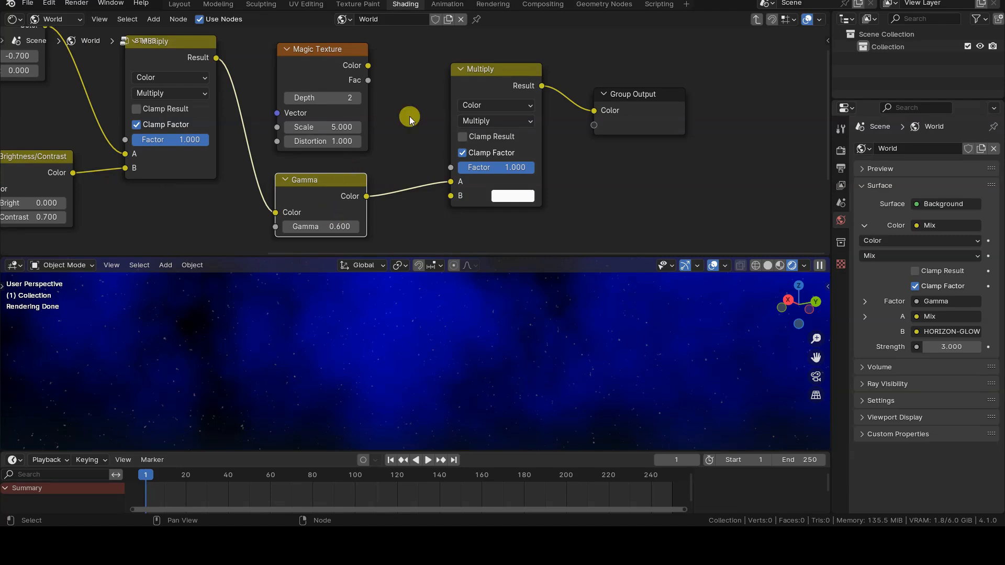
pyautogui.moveTo(368, 80); pyautogui.dragTo(451, 196)
# Rearrange the nodes so that Gamma sits above the Magic Texture, both ahead of the last Multiply node
pyautogui.scroll(-1, 422, 166)
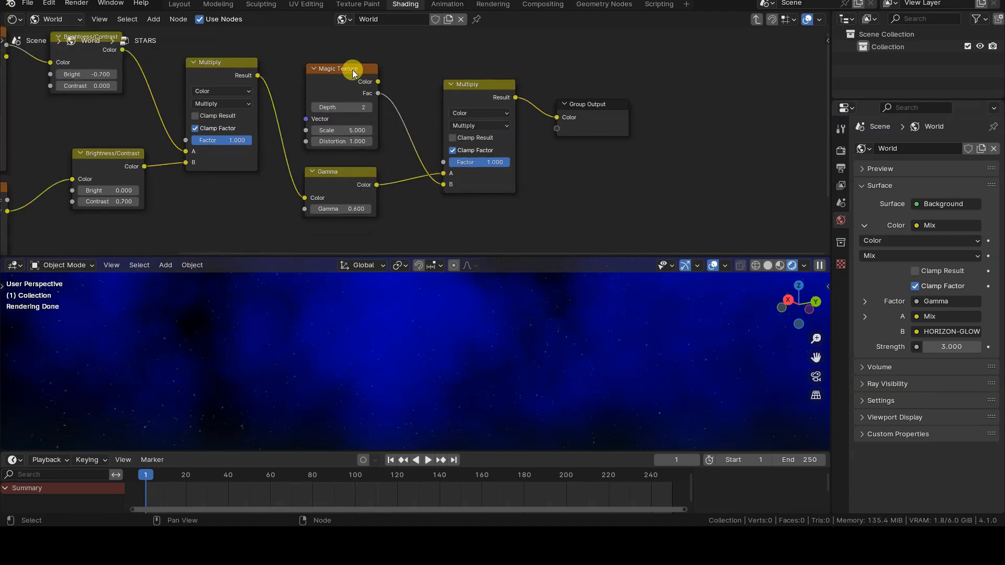
pyautogui.moveTo(353, 70); pyautogui.dragTo(264, 226)
pyautogui.moveTo(326, 171); pyautogui.dragTo(338, 101)
pyautogui.moveTo(261, 224); pyautogui.dragTo(362, 161)
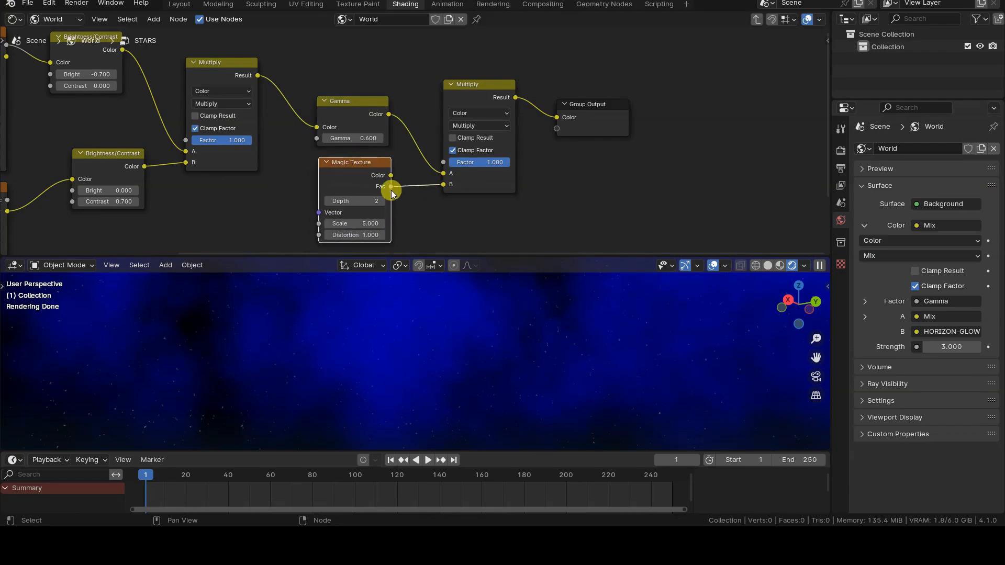
pyautogui.scroll(3, 392, 192)
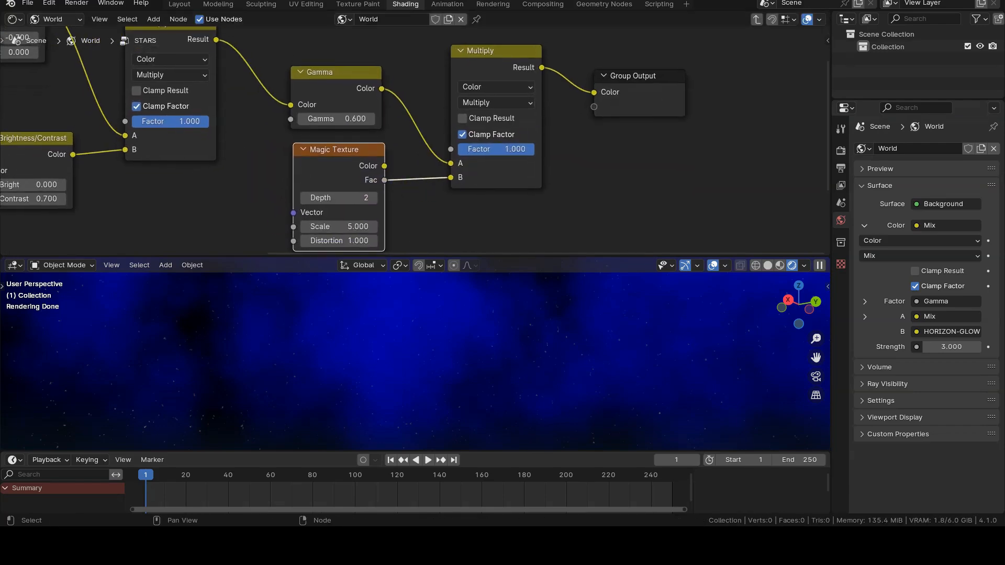
pyautogui.scroll(3, 314, 173)
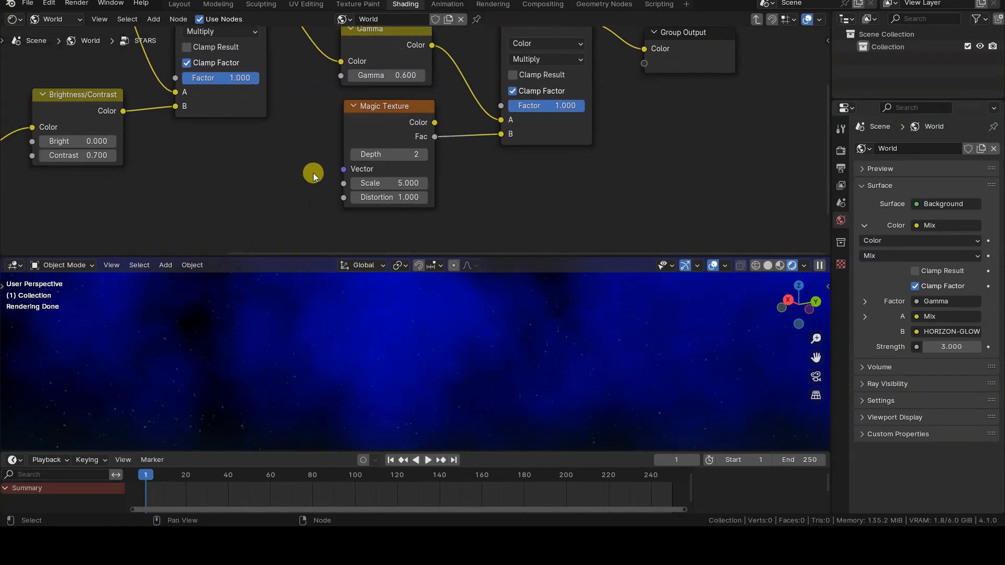
# Try Scale values of 10, 5 and 7 on the Magic Texture
pyautogui.click(393, 199)
pyautogui.write('10')
pyautogui.press('Return')
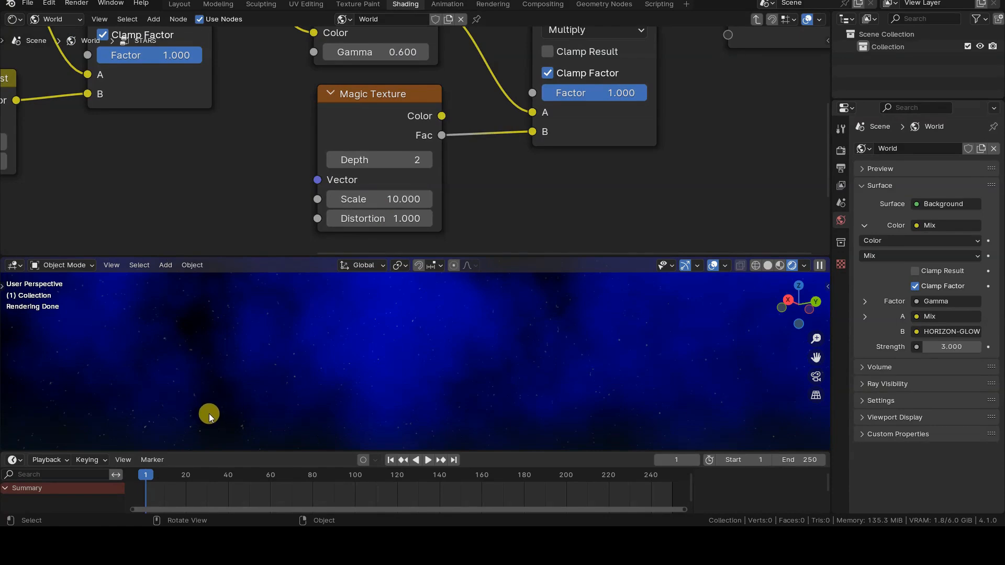
pyautogui.click(384, 195)
pyautogui.write('5')
pyautogui.press('Return')
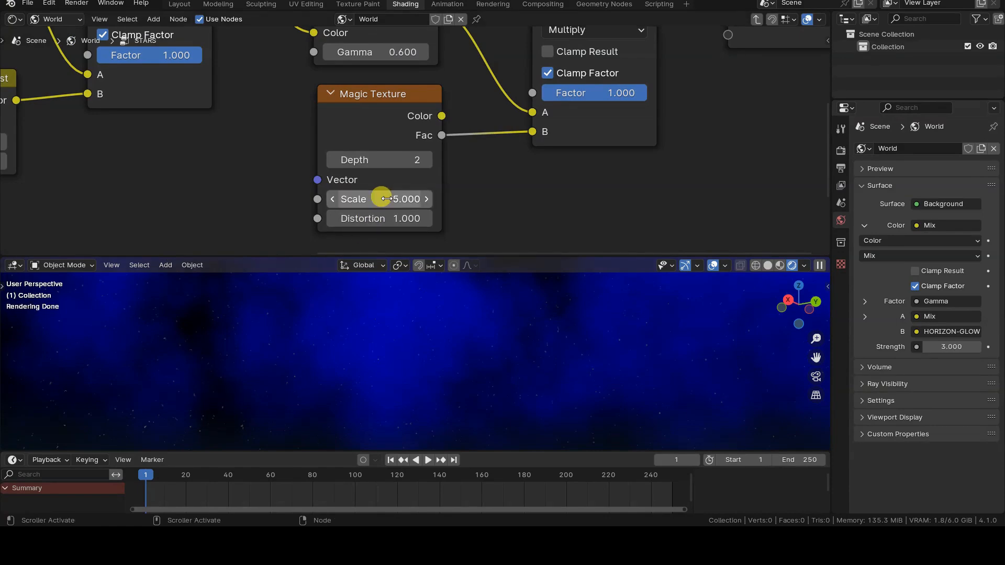
pyautogui.click(389, 200)
pyautogui.write('7')
pyautogui.press('Return')
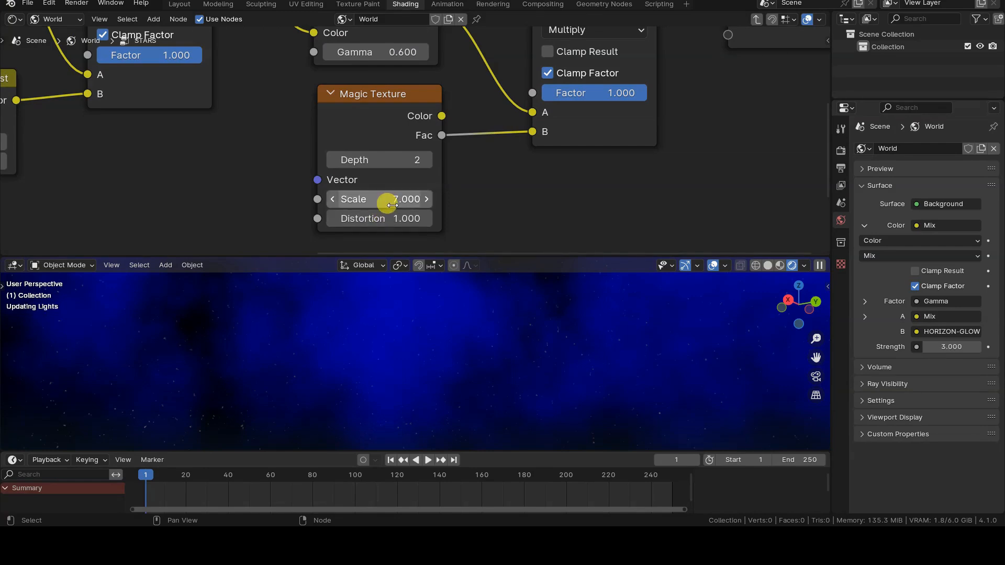
# Set the Magic Texture's Scale to 15
pyautogui.click(397, 193)
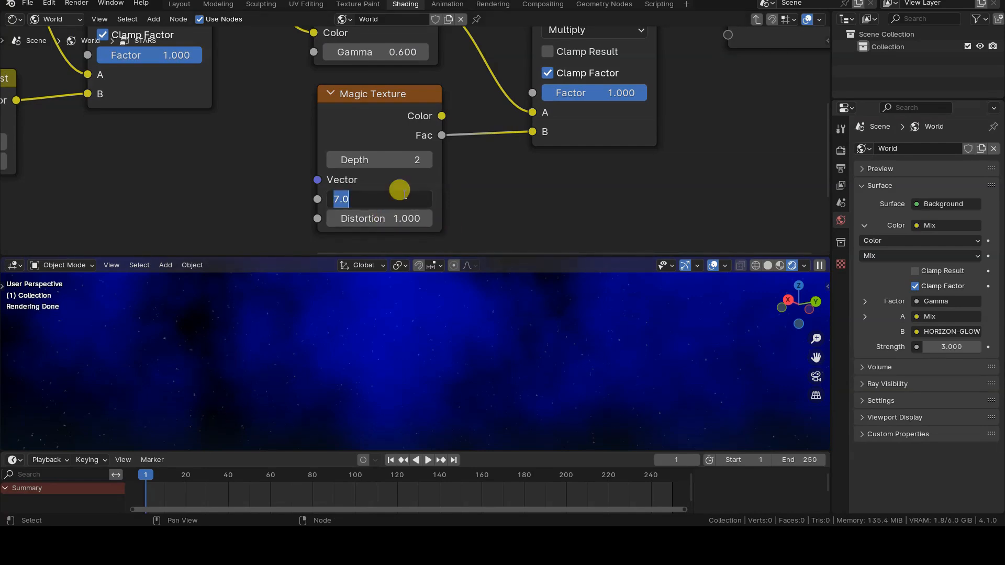
pyautogui.press('Return')
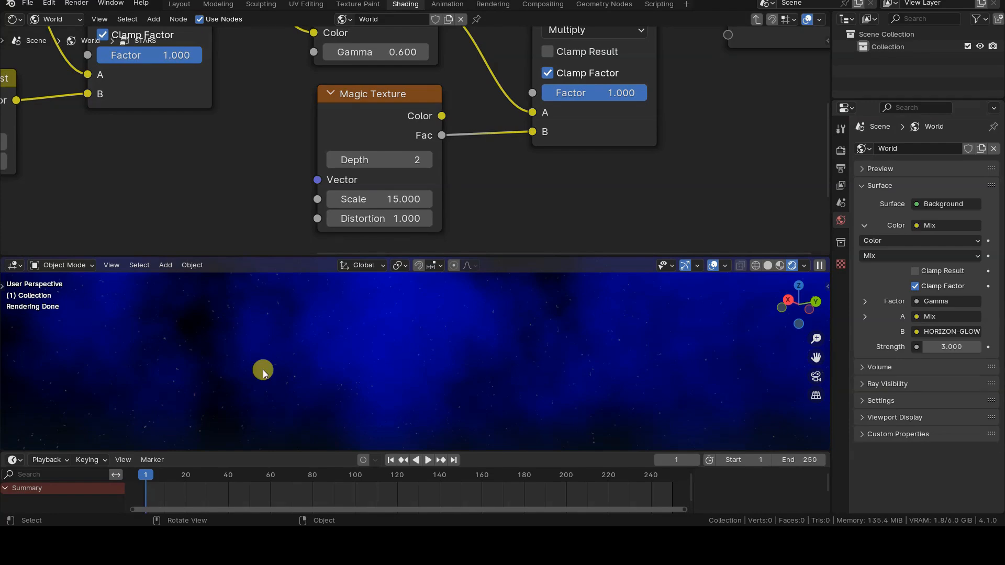
pyautogui.moveTo(316, 181); pyautogui.dragTo(245, 158)
pyautogui.press('Escape')
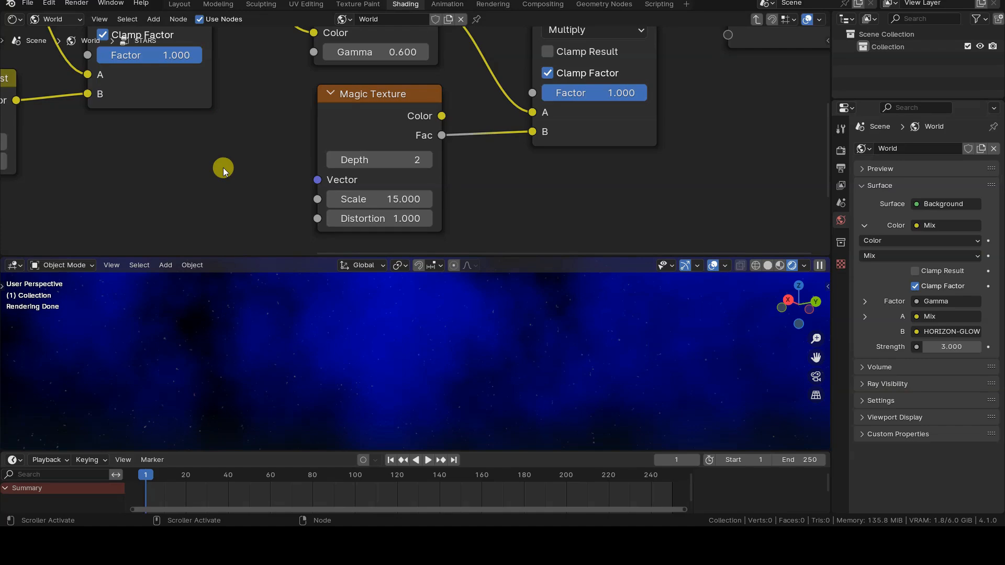
# Preview the Magic Texture by linking its Fac output directly to the Group Output color, and adjust its Scale to about 15.6
pyautogui.scroll(-3, 220, 169)
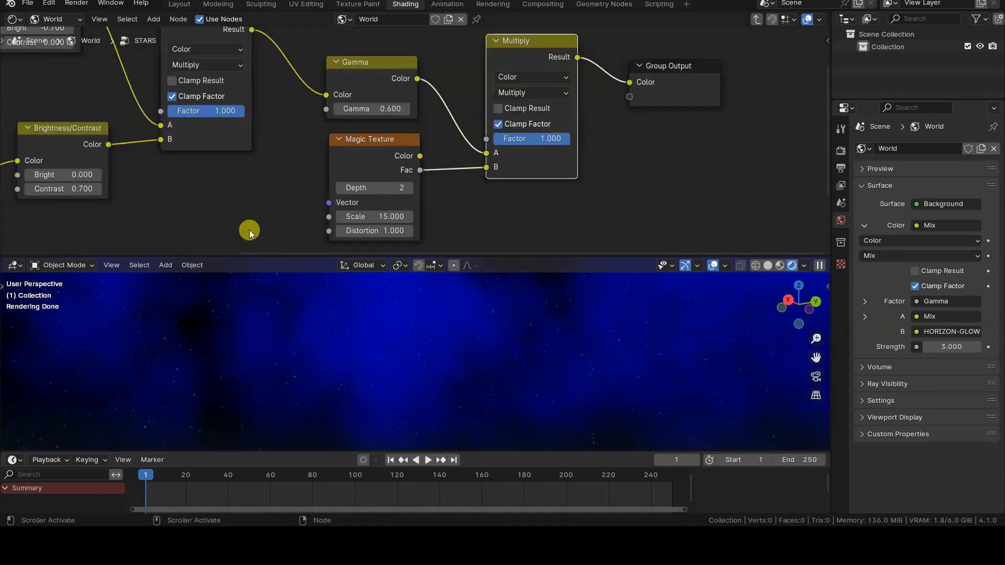
pyautogui.moveTo(420, 170); pyautogui.dragTo(629, 83)
pyautogui.moveTo(376, 217)
pyautogui.mouseDown()
pyautogui.moveTo(312, 217)
pyautogui.moveTo(380, 217)
pyautogui.mouseUp()
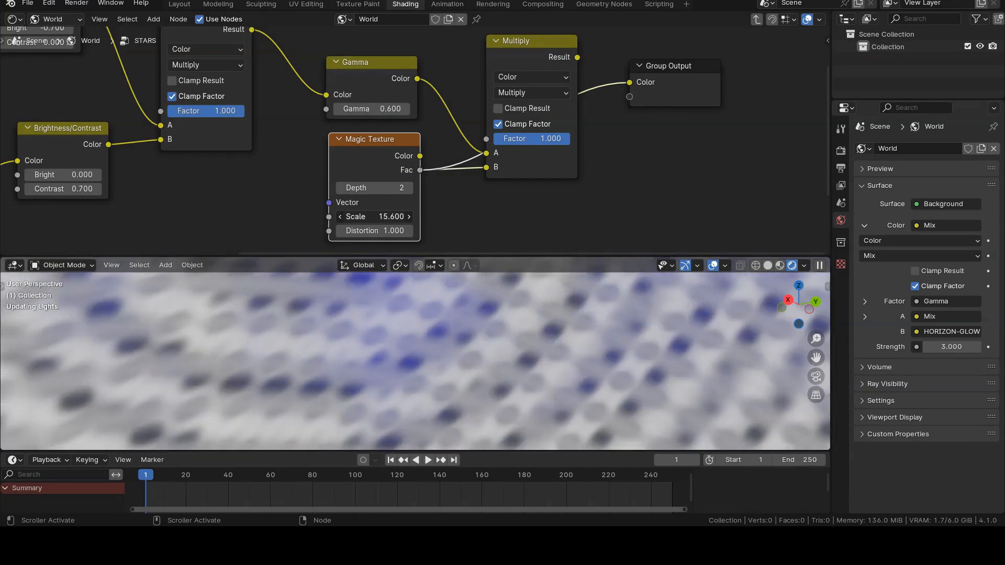
# Add a Texture Coordinate node below the Brightness/Contrast node in the STARS group
pyautogui.click(224, 206)
pyautogui.scroll(-5, 224, 206)
pyautogui.moveTo(246, 205); pyautogui.dragTo(284, 180, button='middle')
pyautogui.scroll(1, 285, 180)
pyautogui.hotkey('shift', 'a')
pyautogui.moveTo(281, 113)
pyautogui.click(366, 298)
pyautogui.click(173, 162)
# Add a Mapping node, feed it from the Generated coordinates, and connect it to the Magic Texture's Vector input
pyautogui.hotkey('shift', 'a')
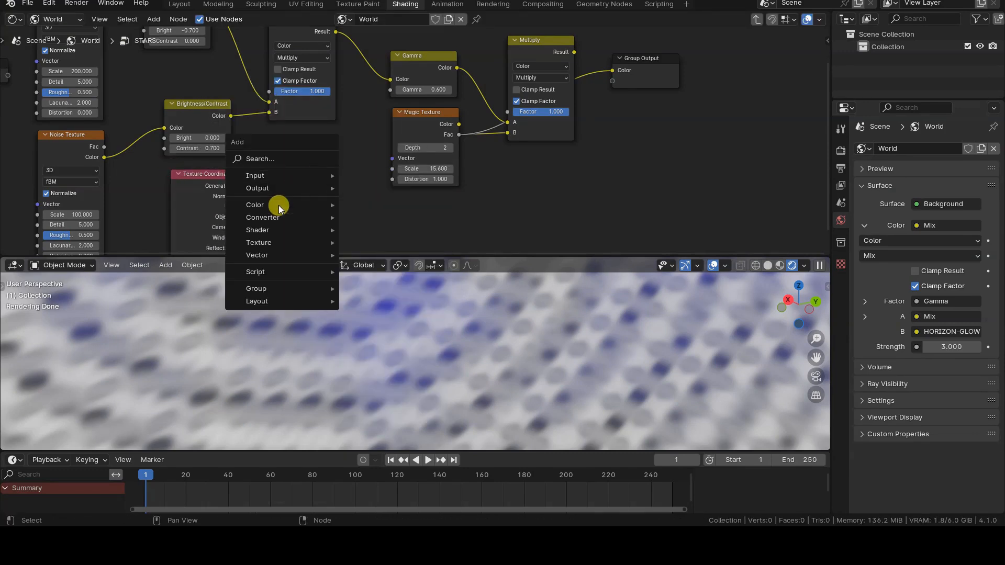
pyautogui.moveTo(288, 217)
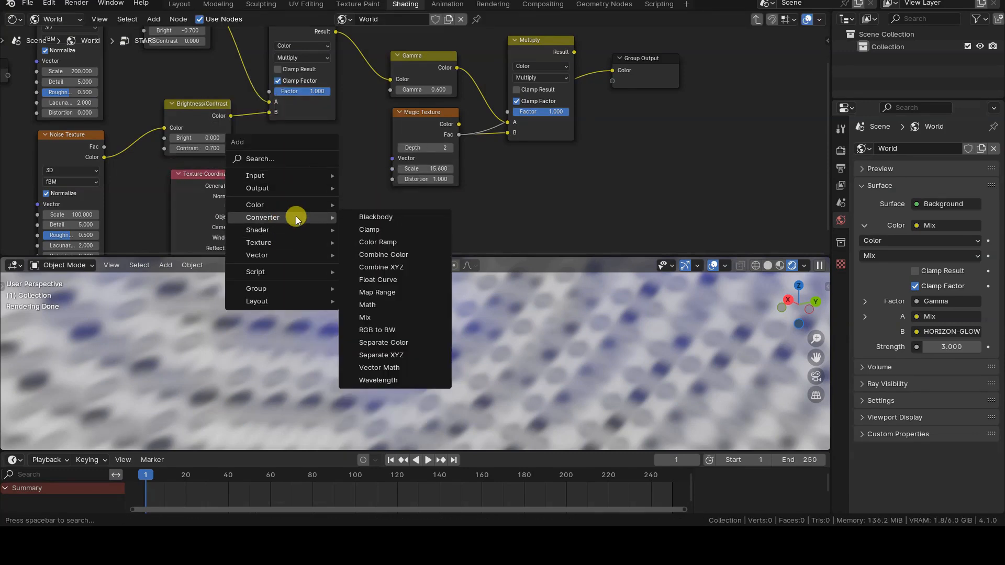
pyautogui.moveTo(293, 255)
pyautogui.click(382, 280)
pyautogui.click(271, 145)
pyautogui.moveTo(237, 186); pyautogui.dragTo(271, 185)
pyautogui.moveTo(338, 162); pyautogui.dragTo(392, 158)
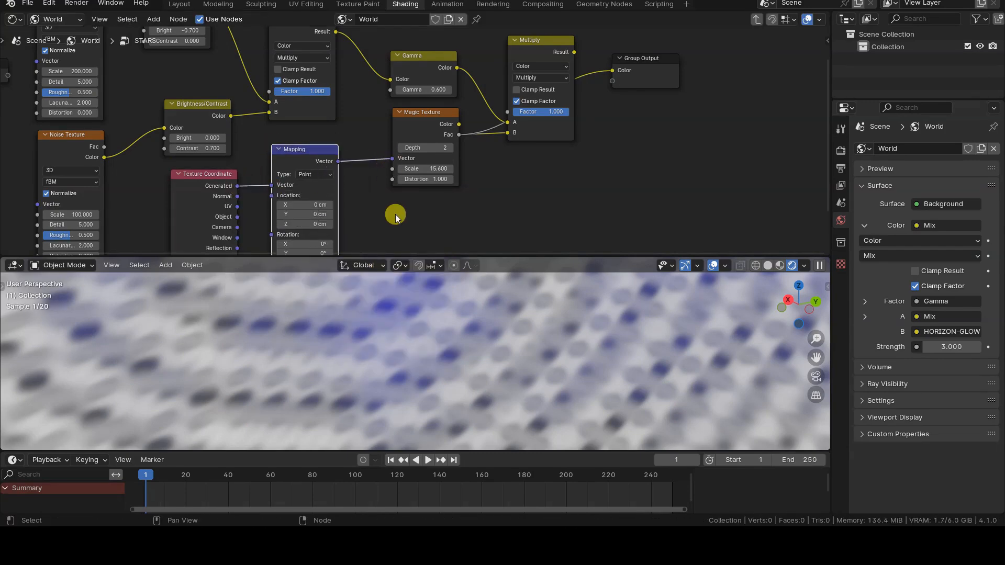
# Reconnect the last Multiply's Result to the Group Output and rotate the Mapping node about Y to about 259°
pyautogui.moveTo(396, 217); pyautogui.dragTo(402, 170, button='middle')
pyautogui.moveTo(317, 205); pyautogui.dragTo(393, 205)
pyautogui.moveTo(580, 131); pyautogui.dragTo(486, 206, button='middle')
pyautogui.moveTo(484, 80); pyautogui.dragTo(522, 98)
pyautogui.moveTo(238, 246); pyautogui.dragTo(245, 176, button='middle')
pyautogui.scroll(1, 257, 189)
pyautogui.moveTo(231, 216); pyautogui.dragTo(237, 215)
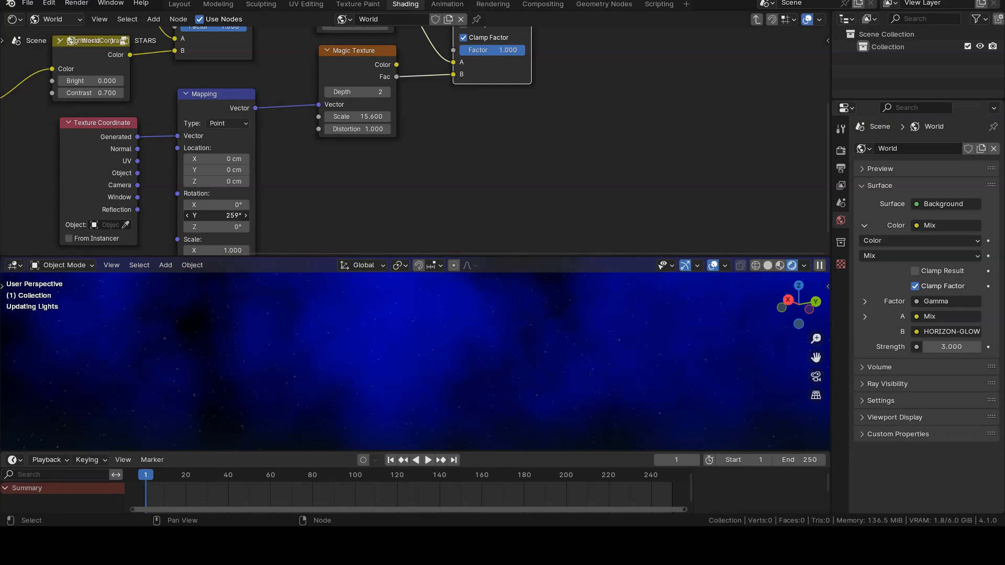
# Collapse the Mapping and Texture Coordinate nodes and move them closer to the Magic Texture
pyautogui.click(186, 95)
pyautogui.moveTo(219, 99); pyautogui.dragTo(265, 111)
pyautogui.click(69, 123)
pyautogui.moveTo(83, 116); pyautogui.dragTo(127, 126)
pyautogui.scroll(1, 282, 146)
pyautogui.moveTo(282, 147); pyautogui.dragTo(367, 212, button='middle')
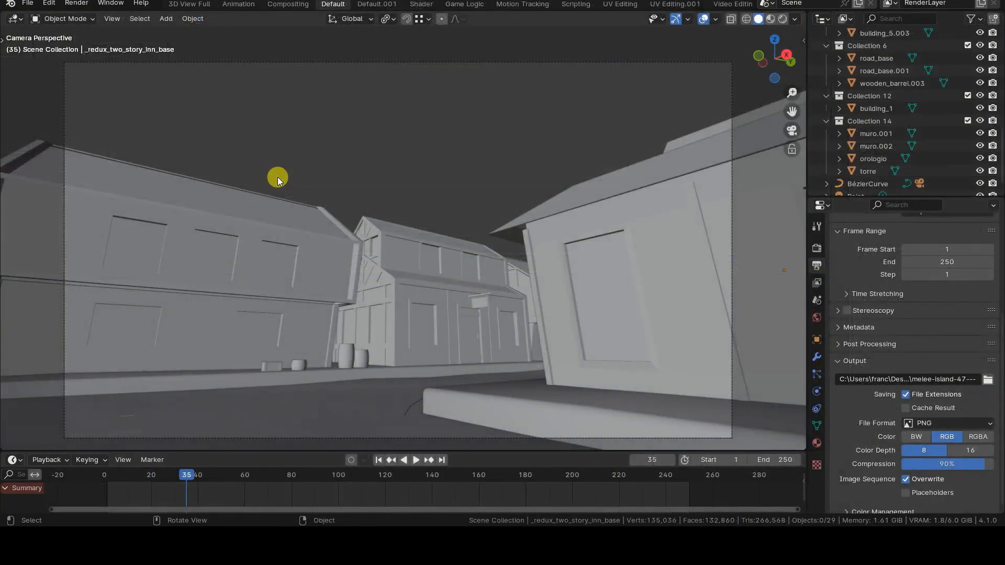
# Switch to the Compositing workspace and flip the node editor's header to the top
pyautogui.click(303, 5)
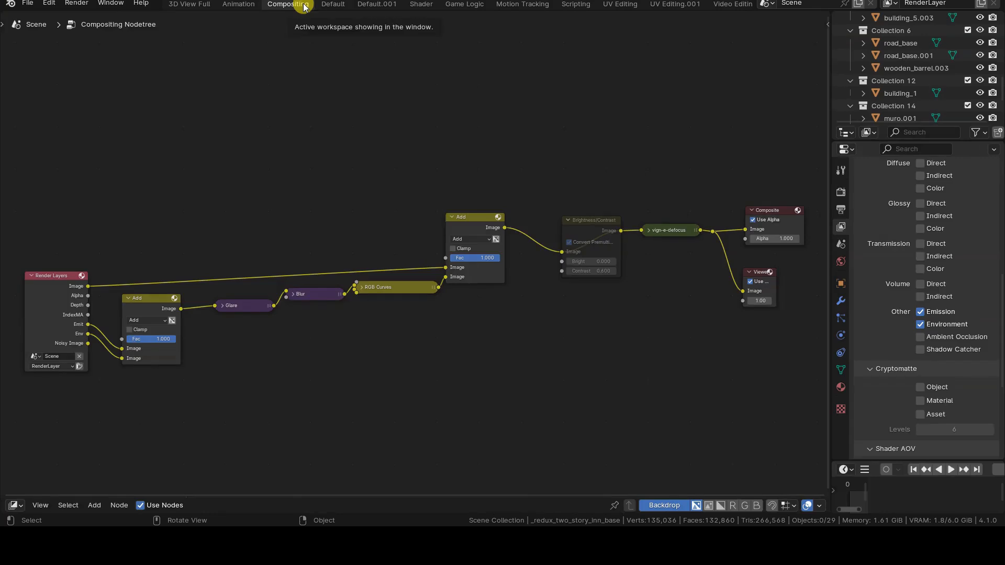
pyautogui.rightClick(455, 505)
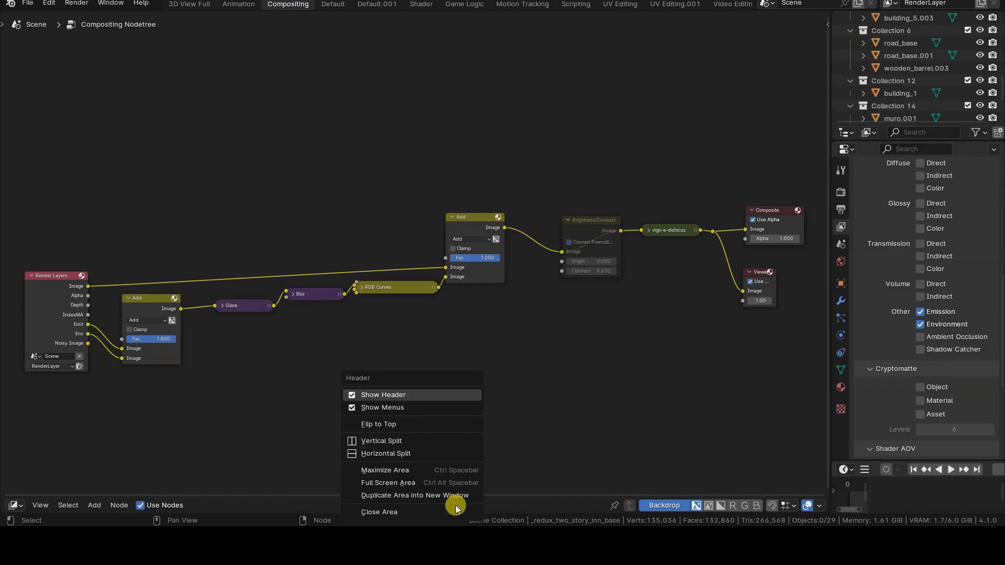
pyautogui.click(442, 422)
# Toggle the compositor's Use Nodes option and the Emission and Environment passes off and back on
pyautogui.click(139, 19)
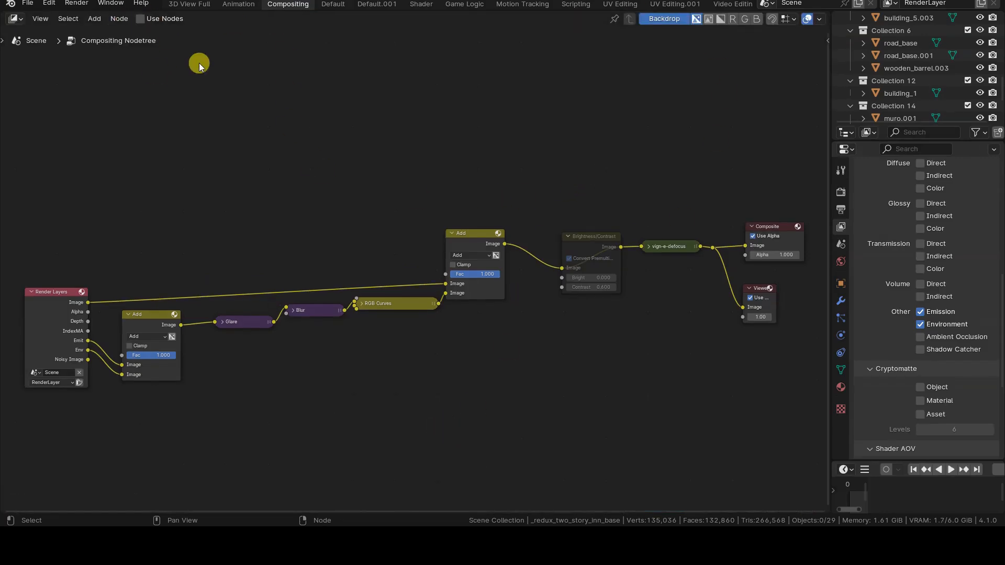
pyautogui.click(140, 19)
pyautogui.click(919, 312)
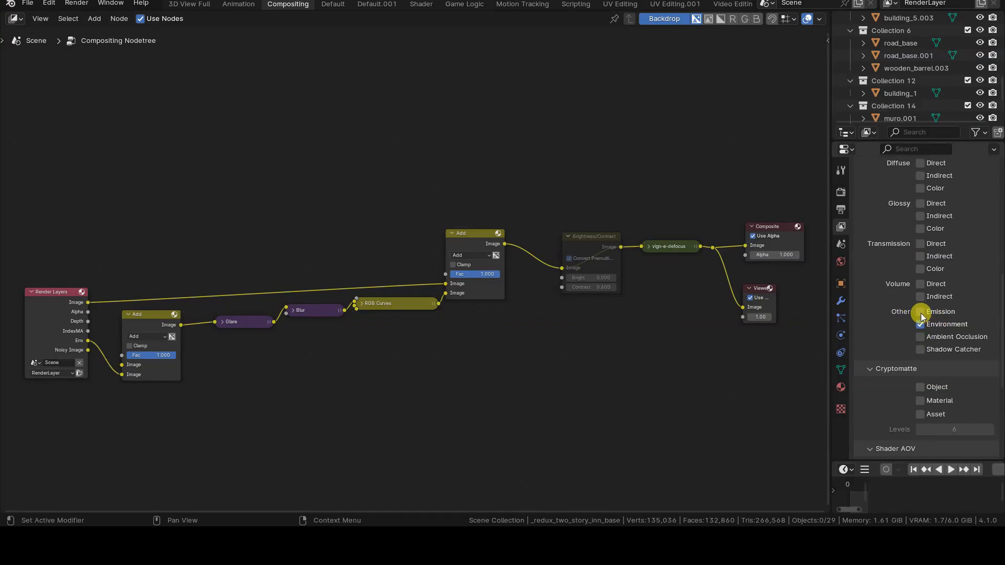
pyautogui.click(919, 312)
pyautogui.click(920, 325)
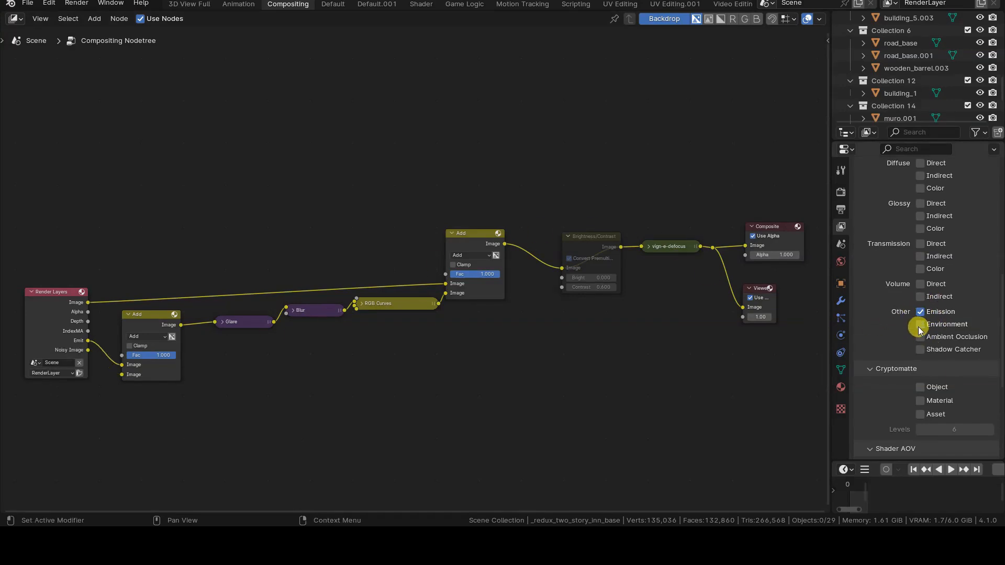
pyautogui.click(920, 325)
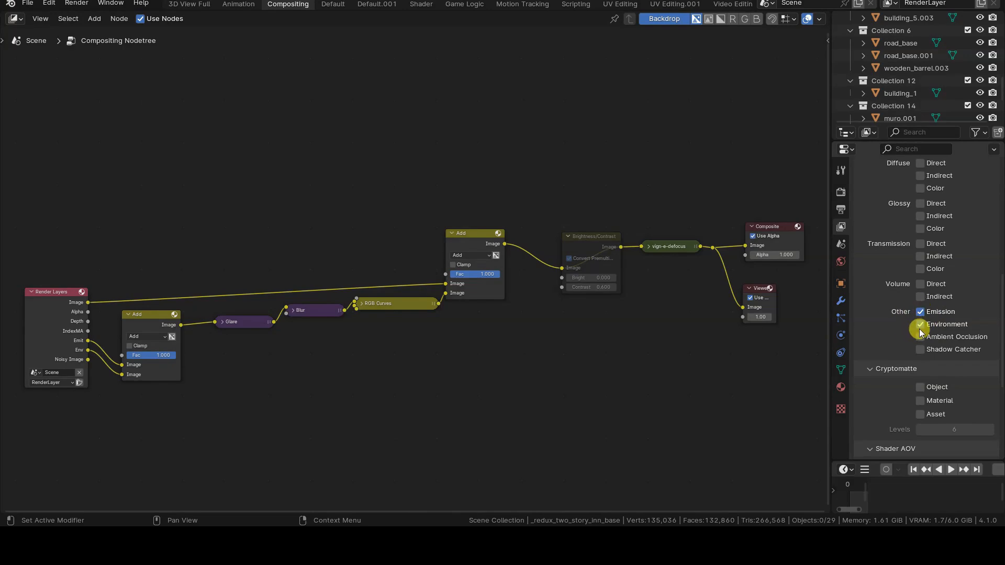
# Widen the Viewer node so its labels fit, and adjust the reroute between vign-e-defocus and Composite
pyautogui.scroll(3, 435, 370)
pyautogui.moveTo(29, 388); pyautogui.dragTo(467, 309, button='middle')
pyautogui.scroll(9, 467, 310)
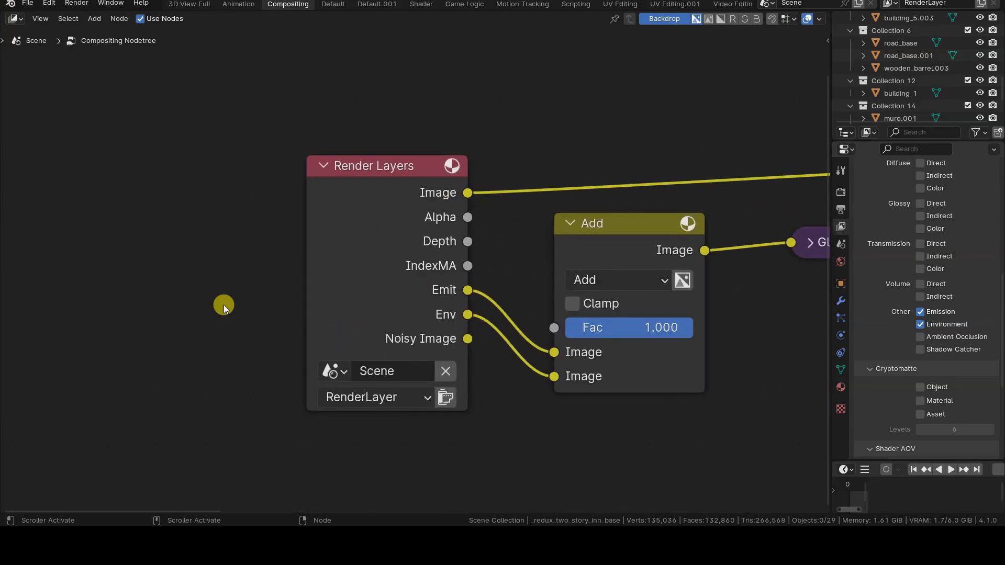
pyautogui.scroll(-10, 489, 254)
pyautogui.moveTo(577, 264); pyautogui.dragTo(245, 304, button='middle')
pyautogui.moveTo(638, 255); pyautogui.dragTo(255, 291, button='middle')
pyautogui.scroll(4, 331, 298)
pyautogui.scroll(3, 332, 297)
pyautogui.moveTo(327, 205); pyautogui.dragTo(362, 214)
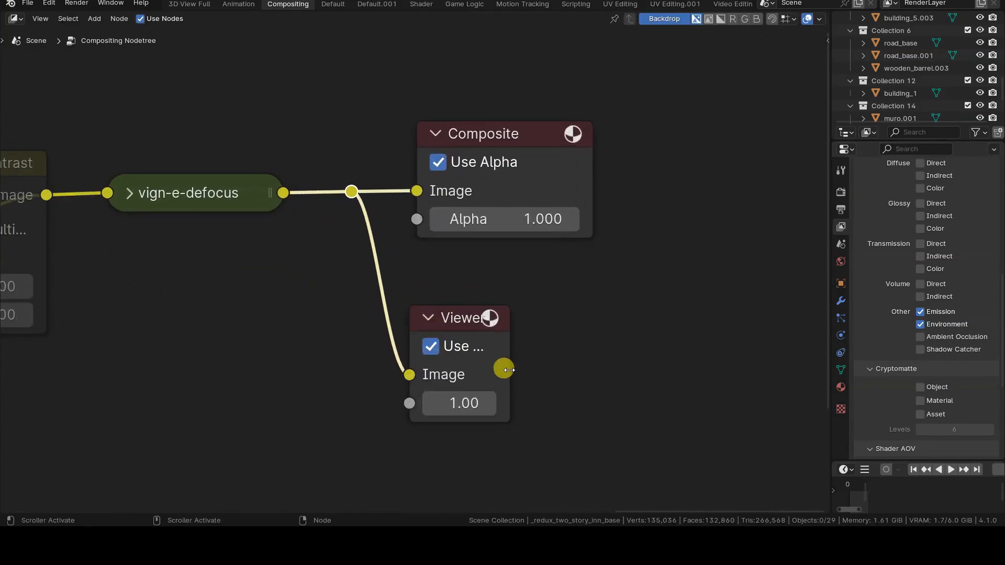
pyautogui.moveTo(509, 369); pyautogui.dragTo(602, 367)
pyautogui.click(398, 206)
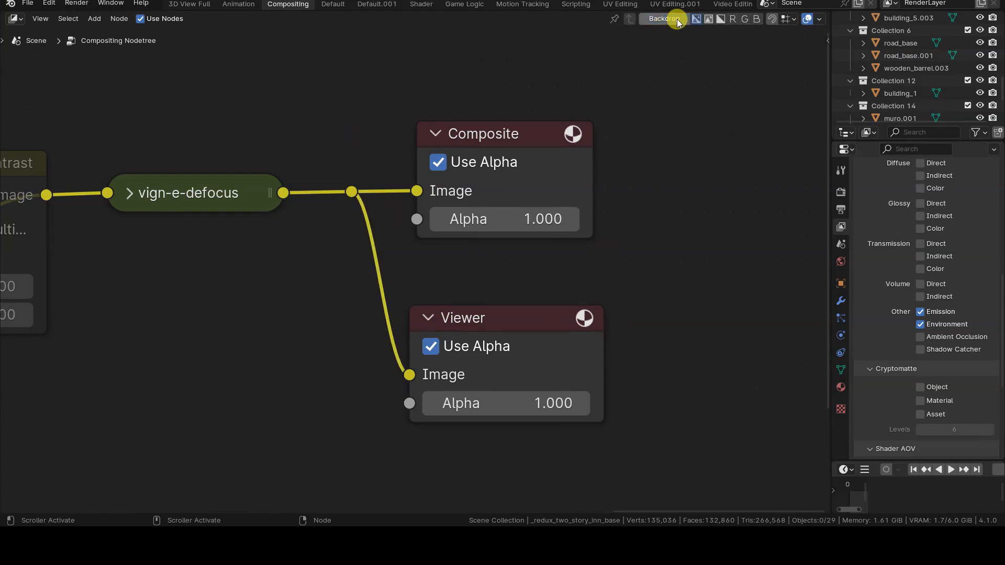
# Route the Render Layers Image output straight to the Composite and Viewer reroute, and render the frame as the backdrop
pyautogui.scroll(-5, 452, 260)
pyautogui.scroll(-3, 451, 260)
pyautogui.moveTo(336, 301); pyautogui.dragTo(473, 363, button='middle')
pyautogui.press('v')
pyautogui.scroll(3, 451, 292)
pyautogui.scroll(1, 452, 289)
pyautogui.click(76, 368)
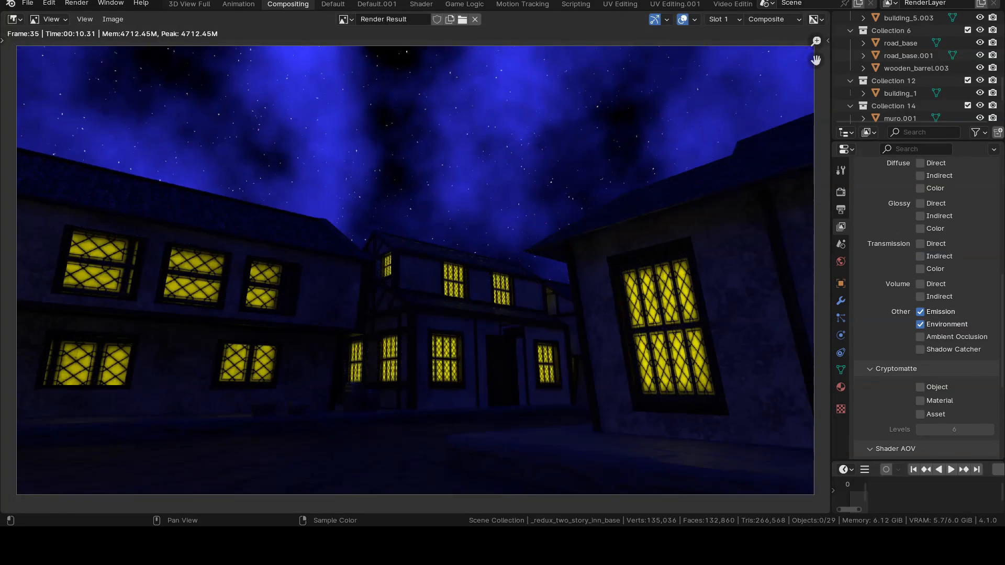
pyautogui.press('Escape')
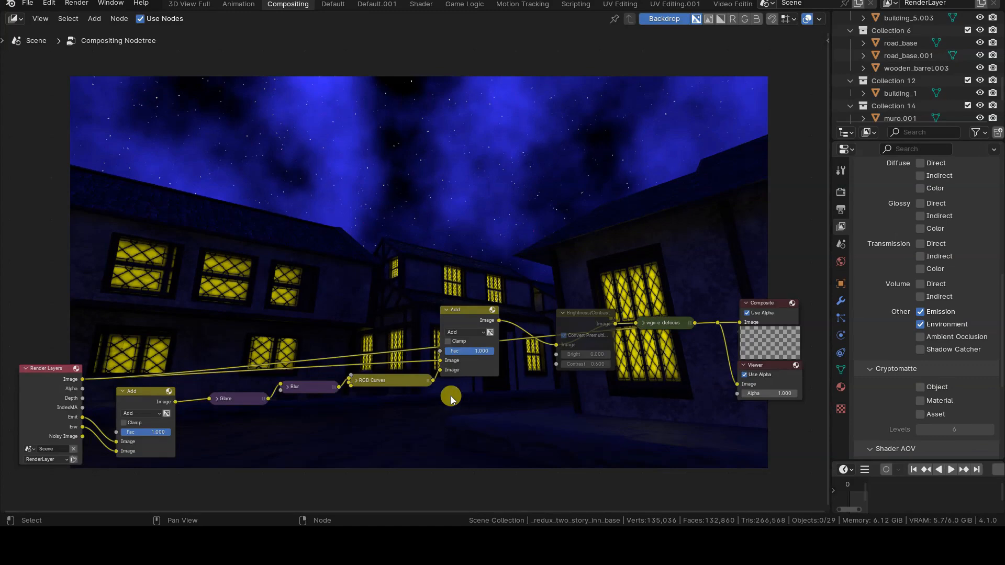
# Move the vign-e-defocus, Brightness/Contrast and second Add nodes lower, and collapse that Add node
pyautogui.moveTo(673, 324); pyautogui.dragTo(668, 365)
pyautogui.moveTo(585, 315); pyautogui.dragTo(580, 371)
pyautogui.moveTo(464, 315); pyautogui.dragTo(480, 370)
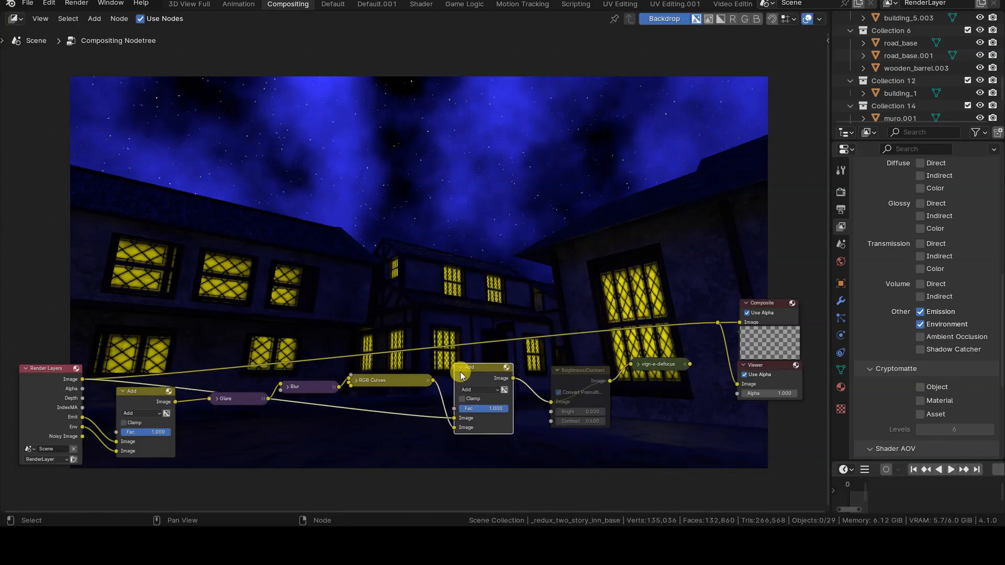
pyautogui.click(462, 369)
# Expand the compositor node editor over the neighbouring areas and shift the backdrop image upward
pyautogui.moveTo(514, 360); pyautogui.dragTo(568, 330, button='middle')
pyautogui.scroll(5, 568, 331)
pyautogui.moveTo(754, 320); pyautogui.dragTo(471, 377, button='middle')
pyautogui.moveTo(319, 406); pyautogui.dragTo(534, 365, button='middle')
pyautogui.scroll(-4, 535, 366)
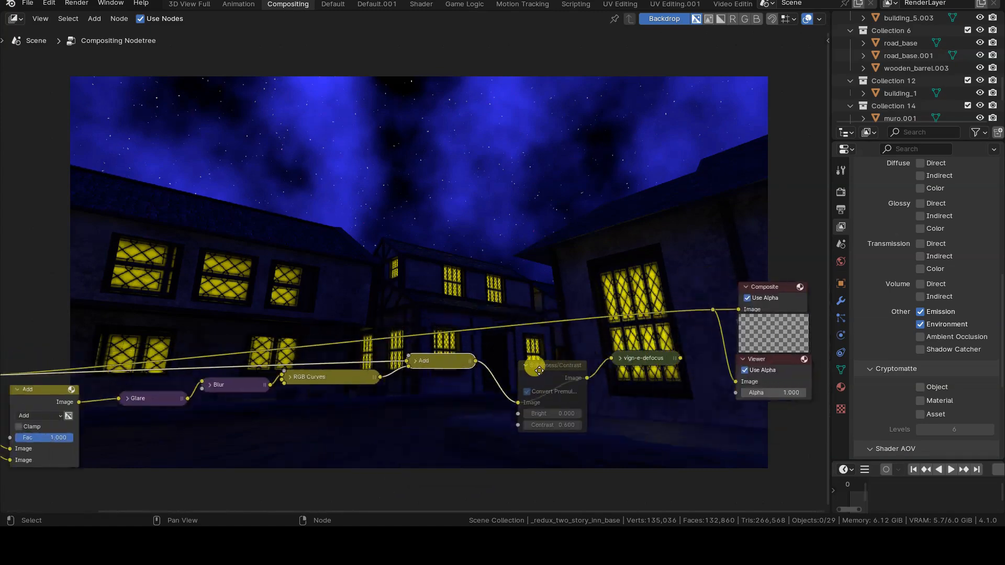
pyautogui.scroll(-1, 545, 392)
pyautogui.moveTo(994, 462); pyautogui.dragTo(977, 108)
pyautogui.moveTo(824, 14); pyautogui.dragTo(863, 39)
pyautogui.moveTo(734, 318); pyautogui.dragTo(778, 344, button='middle')
pyautogui.scroll(1, 778, 344)
pyautogui.keyDown('alt'); pyautogui.moveTo(665, 269); pyautogui.dragTo(650, 220, button='middle'); pyautogui.keyUp('alt')
# Link the first Add node's Image output to the output reroute to preview the combined Emit and Env passes
pyautogui.click(217, 422)
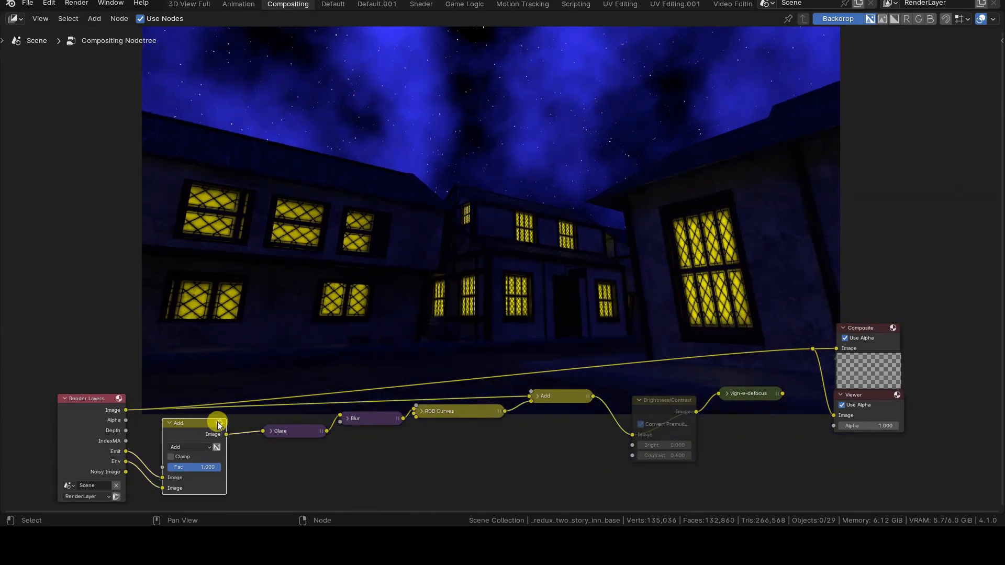
pyautogui.scroll(3, 279, 366)
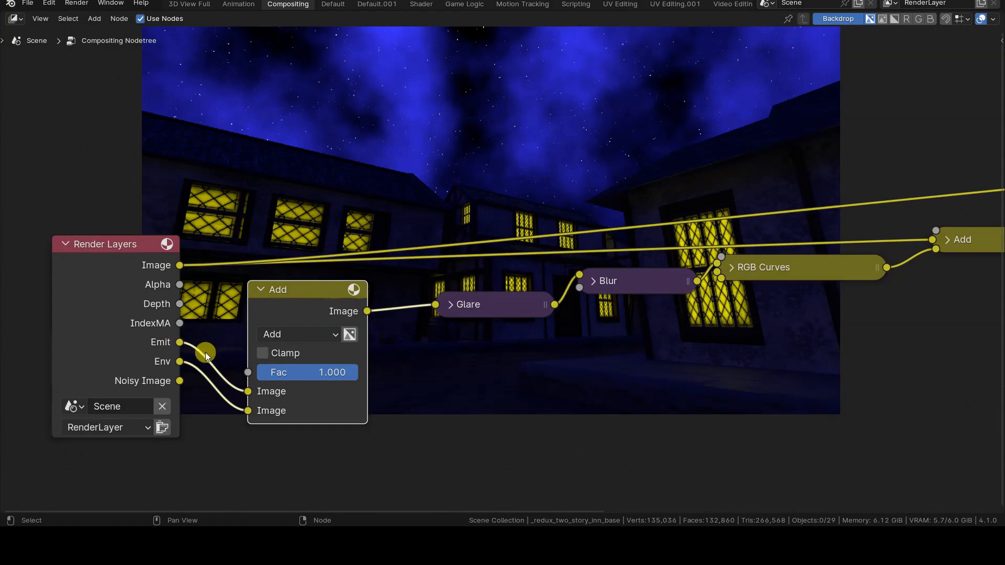
pyautogui.scroll(-9, 294, 348)
pyautogui.scroll(1, 303, 348)
pyautogui.moveTo(553, 305); pyautogui.dragTo(339, 361, button='middle')
pyautogui.moveTo(214, 346); pyautogui.dragTo(801, 260)
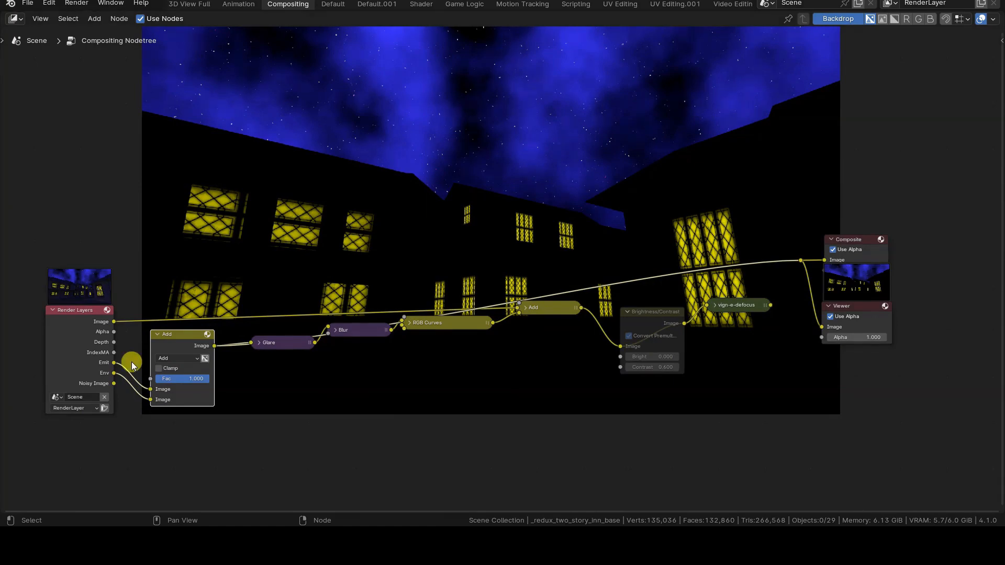
# Expand the Glare node and link its Image output to the output reroute to preview the fog glow
pyautogui.click(259, 342)
pyautogui.scroll(2, 310, 413)
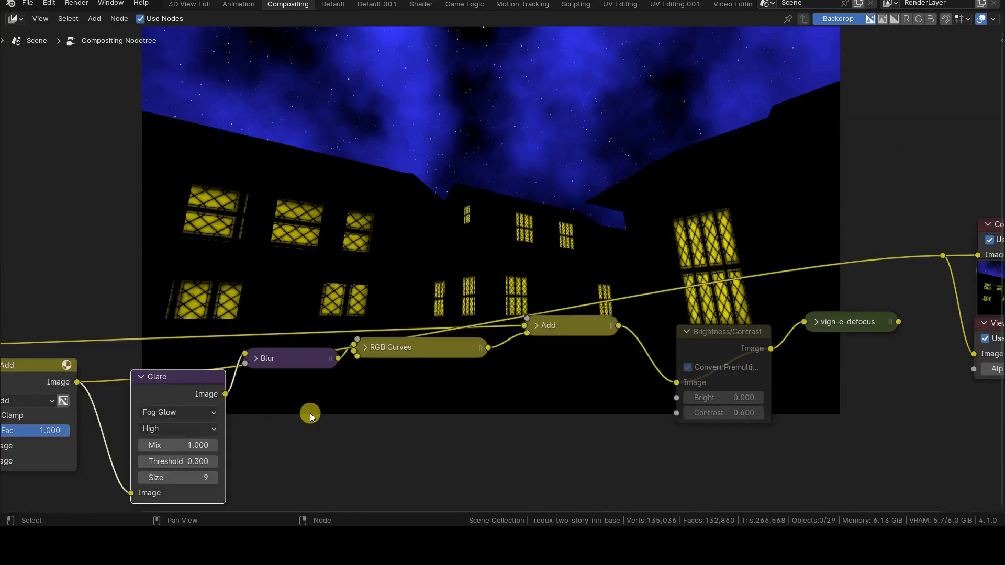
pyautogui.moveTo(310, 413); pyautogui.dragTo(565, 249, button='middle')
pyautogui.scroll(2, 566, 250)
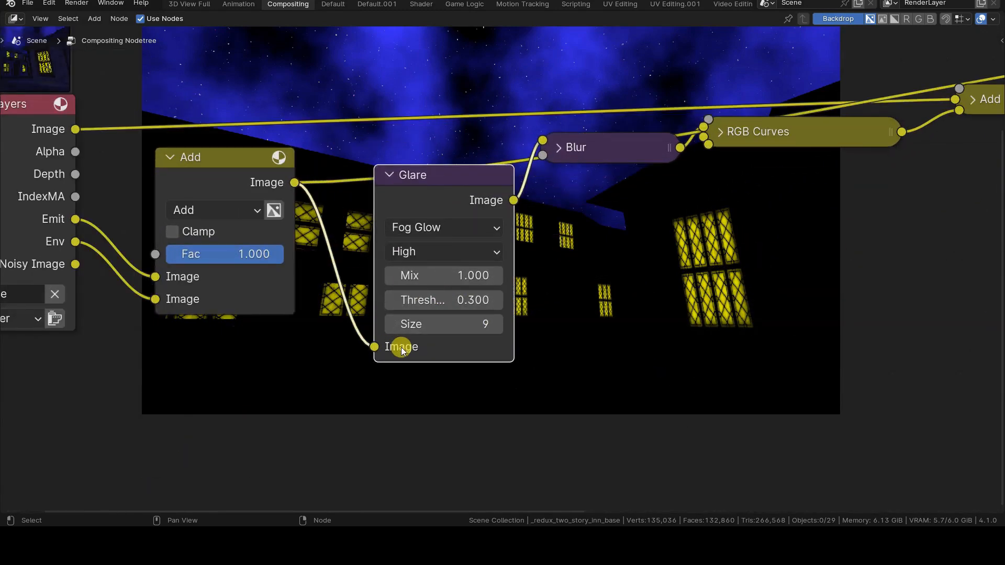
pyautogui.scroll(-10, 500, 312)
pyautogui.moveTo(651, 296); pyautogui.dragTo(459, 424, button='middle')
pyautogui.moveTo(309, 374); pyautogui.dragTo(764, 285)
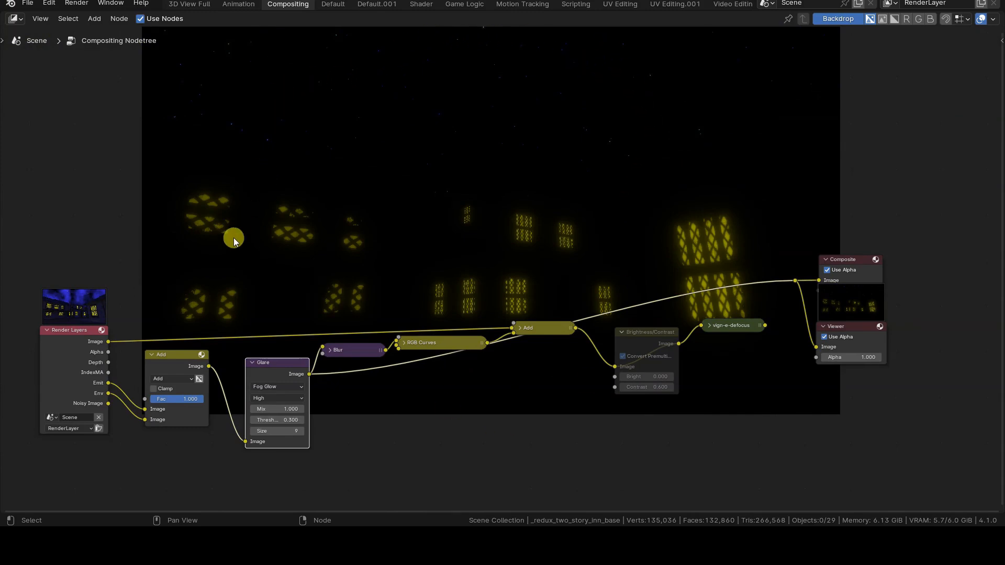
# Set the Glare node's Threshold to 0.2
pyautogui.click(288, 418)
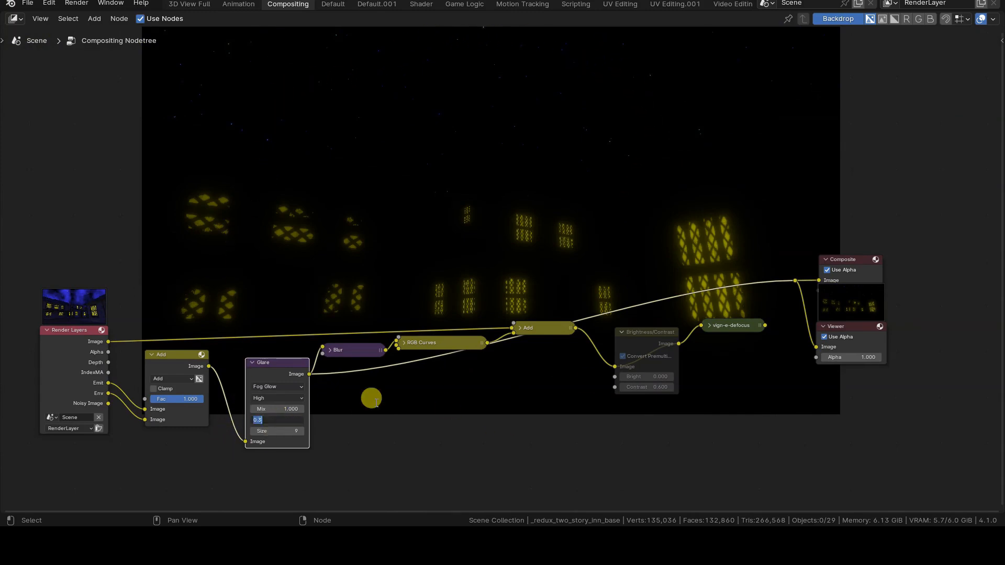
pyautogui.press('Return')
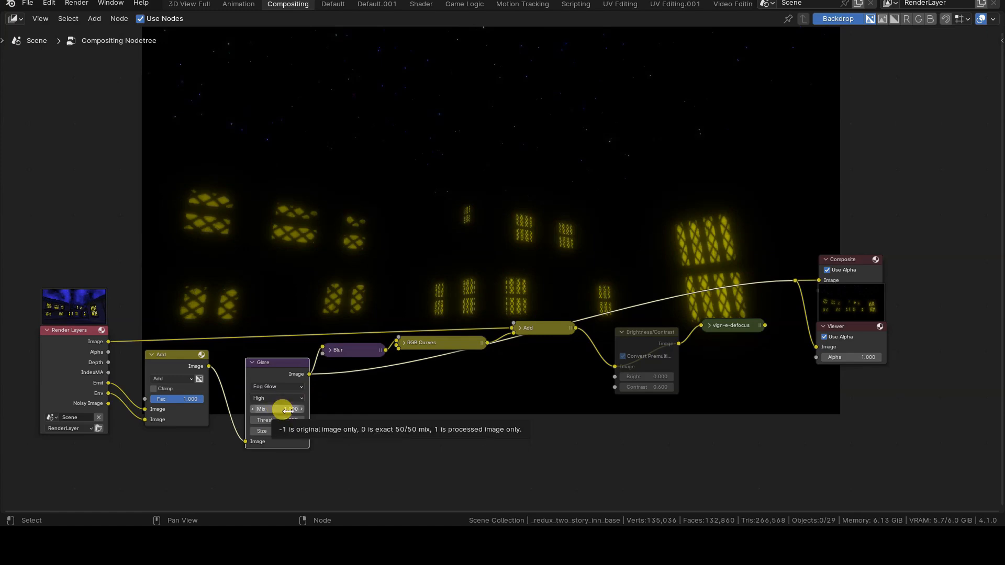
pyautogui.scroll(1, 285, 411)
pyautogui.scroll(1, 314, 414)
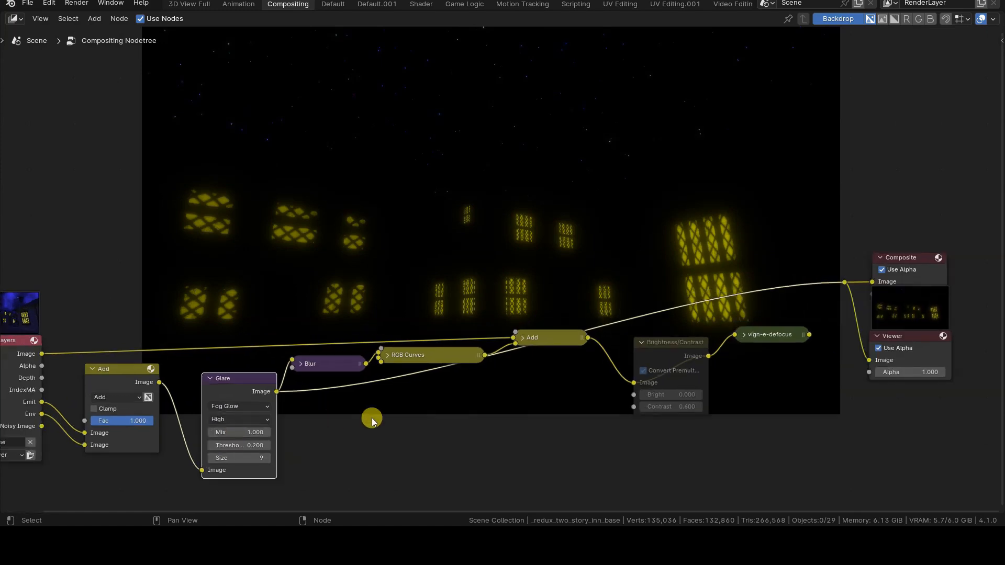
# Link the Blur node's Image output to the output reroute to preview the blurred fog glow
pyautogui.keyDown('alt'); pyautogui.moveTo(461, 189); pyautogui.dragTo(451, 221, button='middle'); pyautogui.keyUp('alt')
pyautogui.hotkey('alt', 'v')
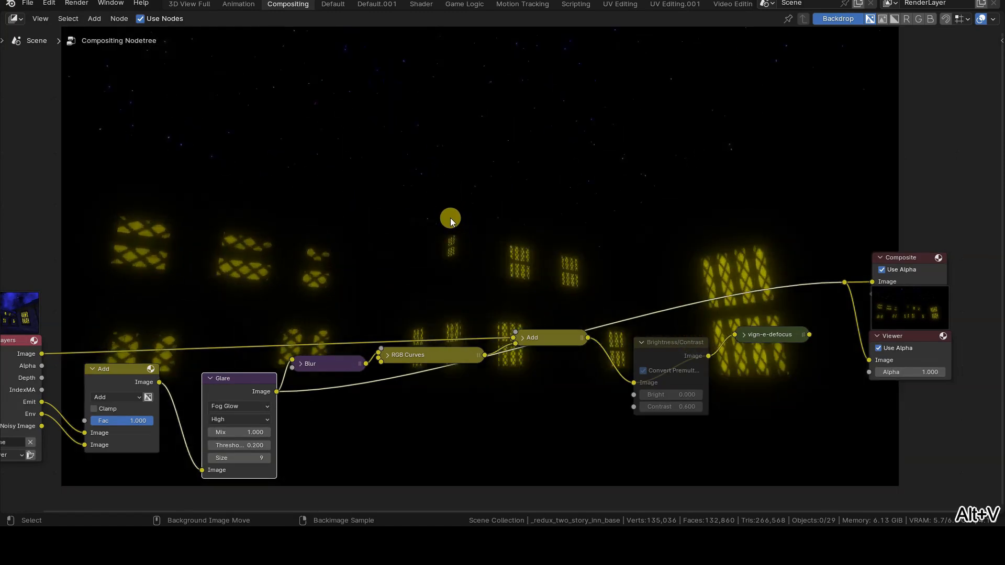
pyautogui.hotkey('alt', 'v')
pyautogui.keyDown('alt'); pyautogui.moveTo(449, 220); pyautogui.dragTo(450, 258, button='middle'); pyautogui.keyUp('alt')
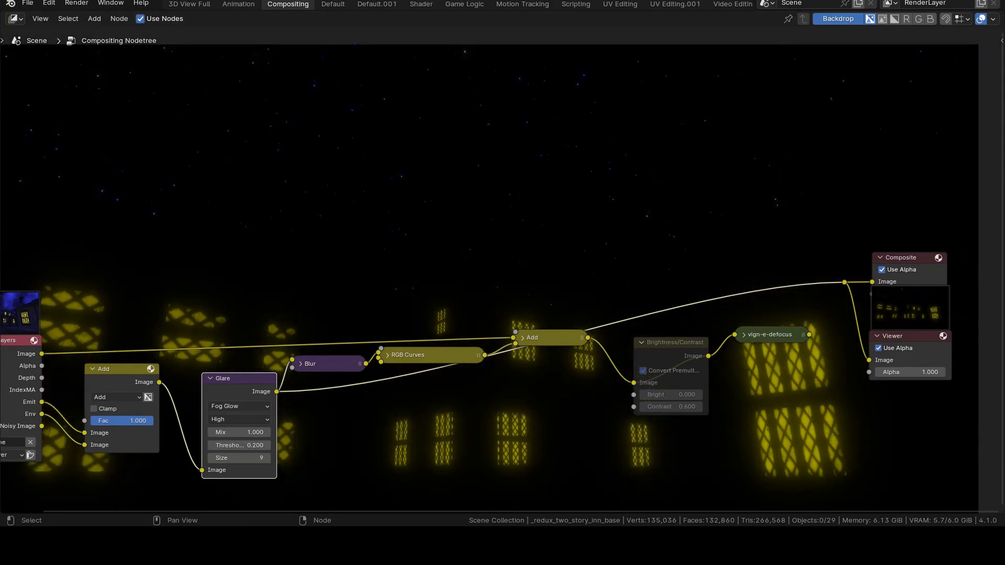
pyautogui.scroll(-1, 391, 280)
pyautogui.moveTo(356, 282); pyautogui.dragTo(267, 270, button='middle')
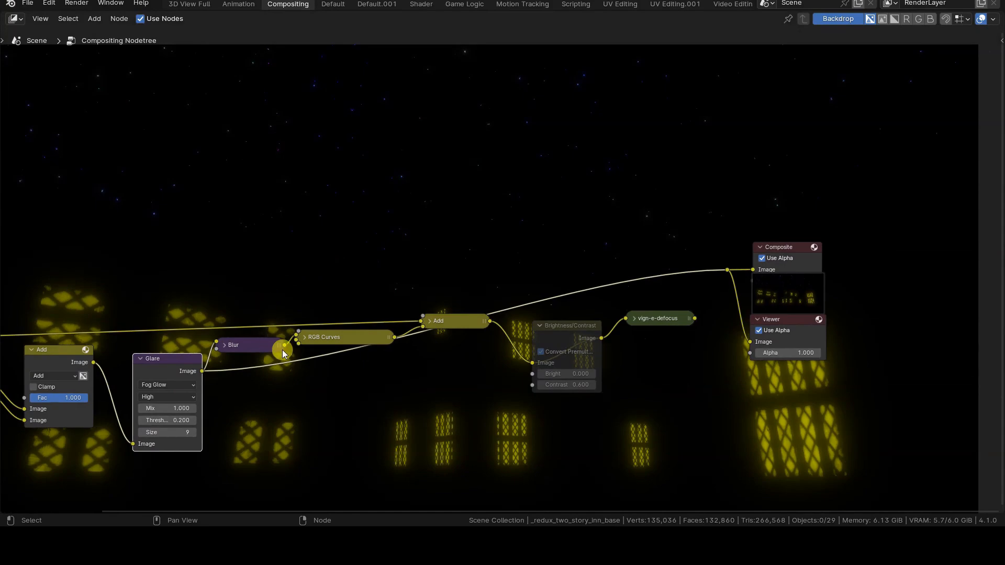
pyautogui.moveTo(284, 345); pyautogui.dragTo(727, 273)
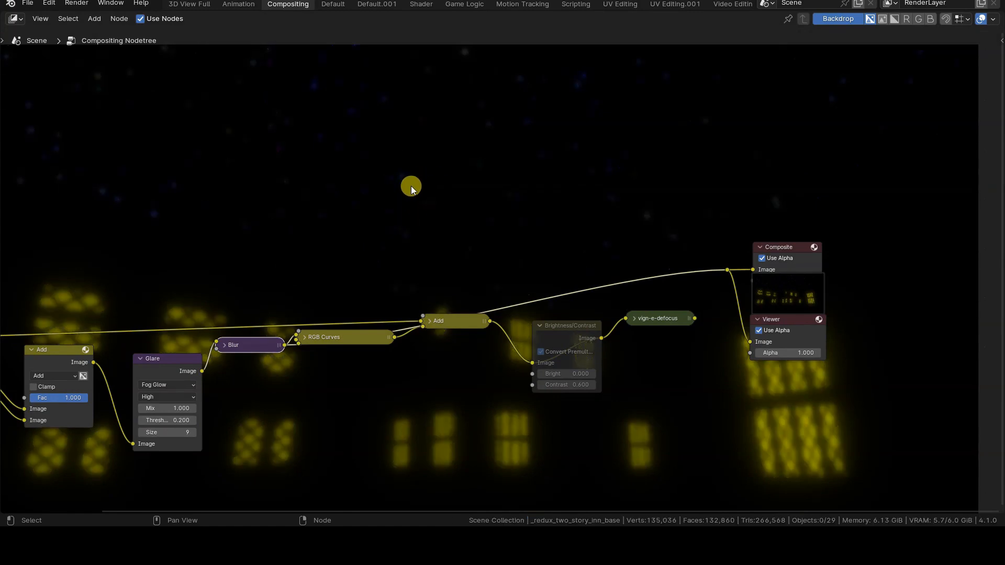
# Link the RGB Curves node's Image output to the output reroute and expand the node to inspect its curve
pyautogui.moveTo(393, 338); pyautogui.dragTo(723, 272)
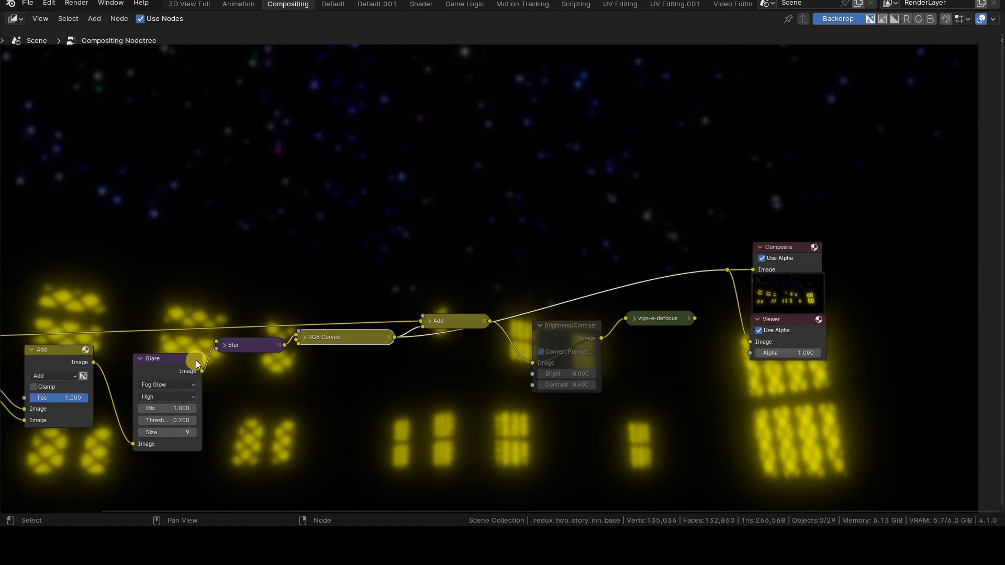
pyautogui.click(302, 340)
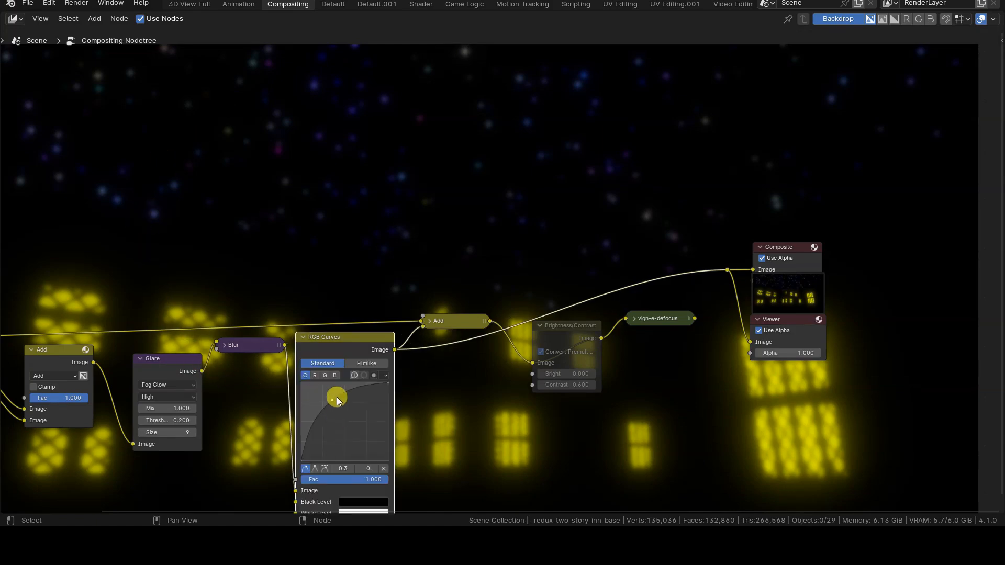
pyautogui.scroll(4, 368, 383)
pyautogui.moveTo(392, 369); pyautogui.dragTo(450, 238, button='middle')
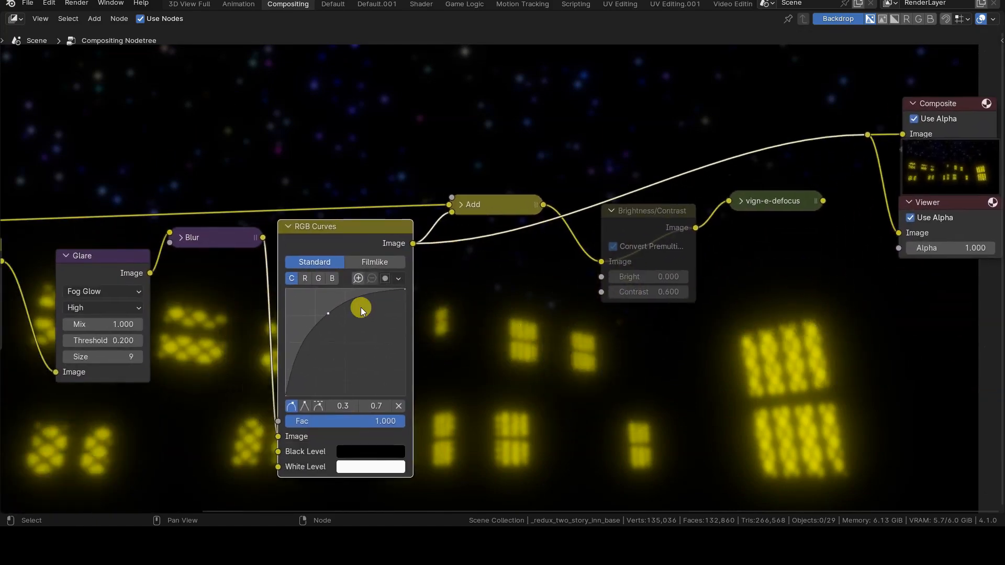
pyautogui.scroll(2, 358, 306)
pyautogui.scroll(-3, 336, 325)
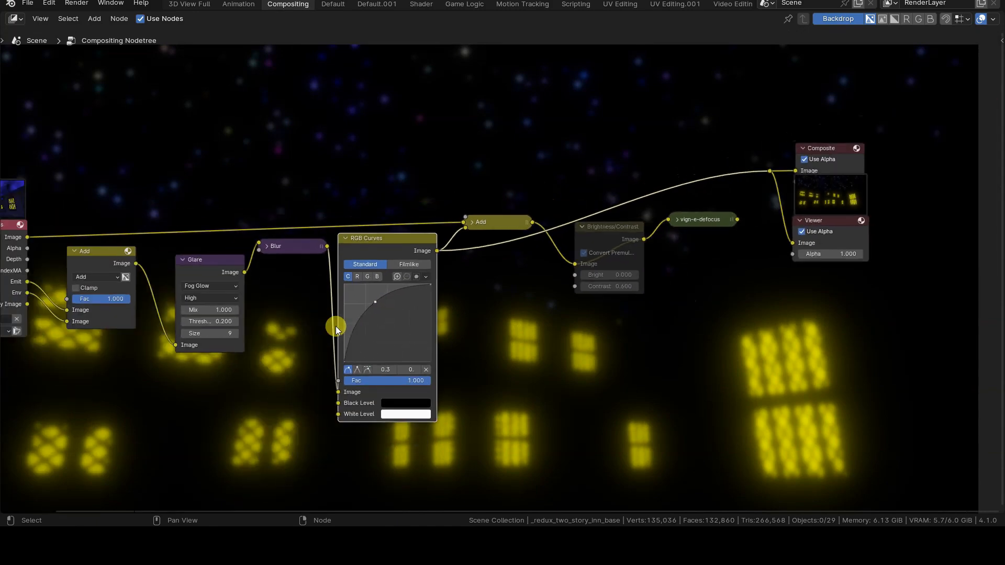
pyautogui.moveTo(422, 280); pyautogui.dragTo(422, 390, button='middle')
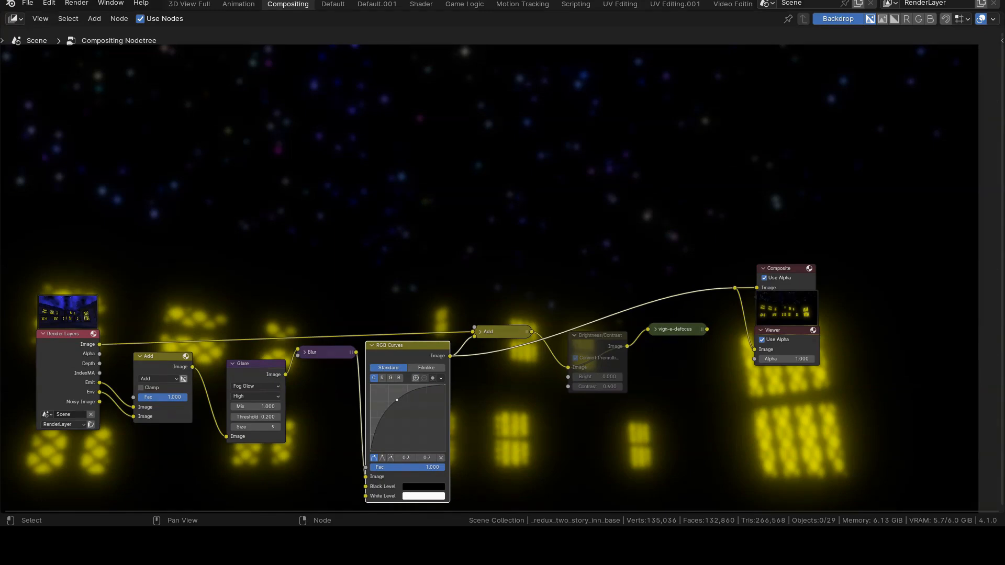
# Link the second Add node's Image output to the output reroute to preview the glow combined with the rendered image
pyautogui.moveTo(532, 331); pyautogui.dragTo(735, 287)
pyautogui.scroll(1, 499, 327)
pyautogui.moveTo(498, 324); pyautogui.dragTo(608, 256, button='middle')
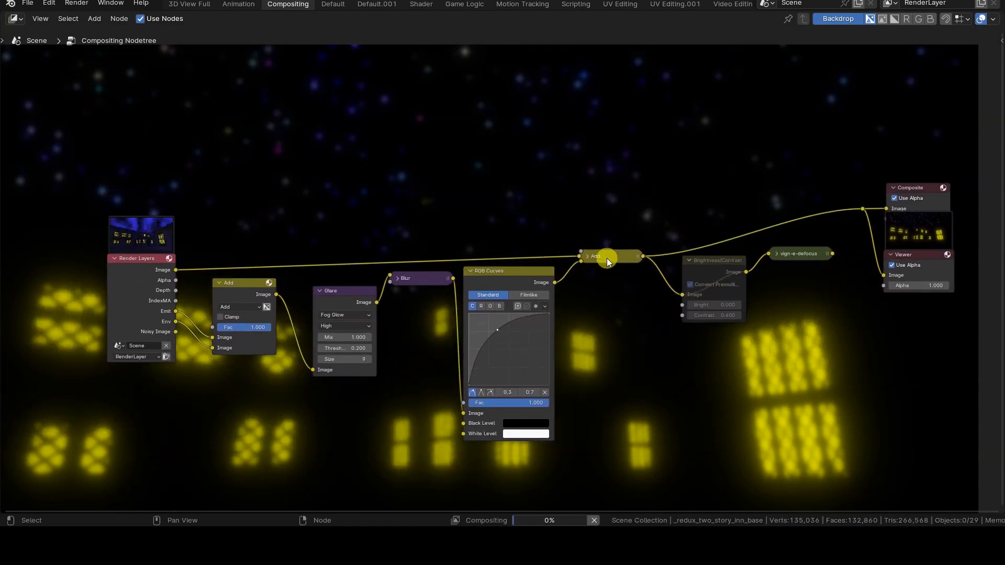
pyautogui.scroll(2, 607, 258)
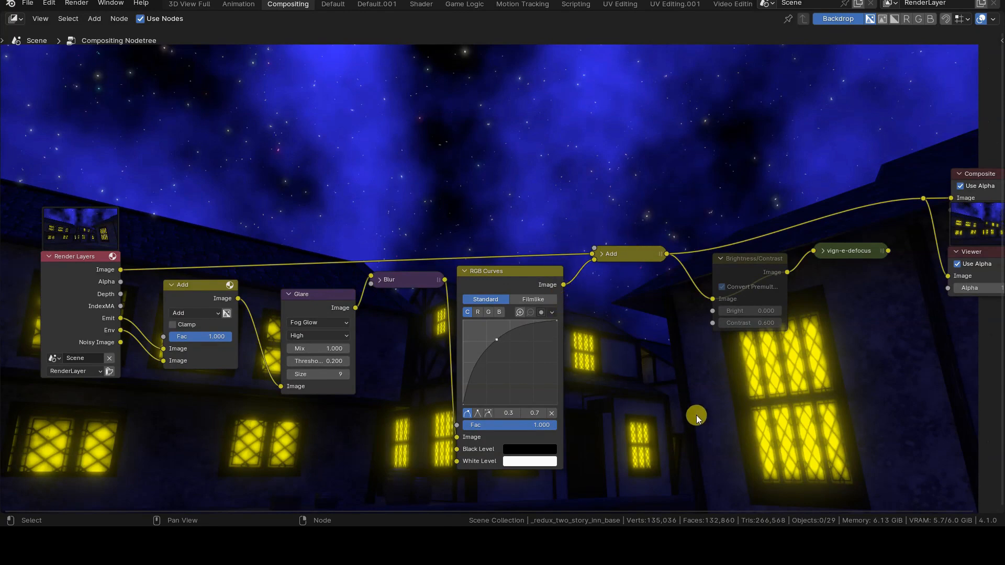
pyautogui.press('v')
pyautogui.keyDown('alt'); pyautogui.moveTo(661, 392); pyautogui.dragTo(581, 389, button='middle'); pyautogui.keyUp('alt')
pyautogui.scroll(-1, 679, 324)
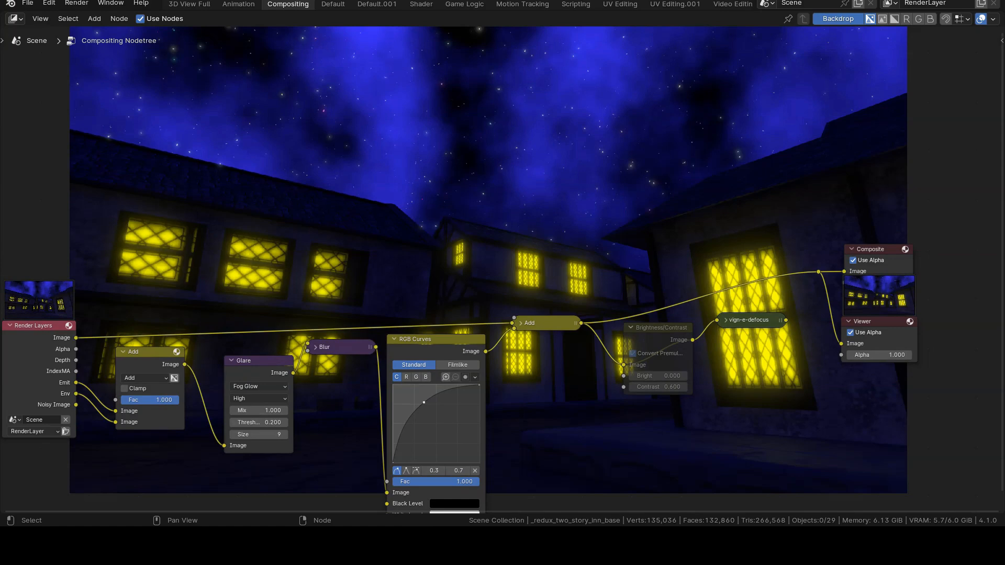
# Link the vign-e-defocus group's output to the output reroute and unmute the Brightness/Contrast node
pyautogui.moveTo(796, 322); pyautogui.dragTo(818, 272)
pyautogui.click(651, 330)
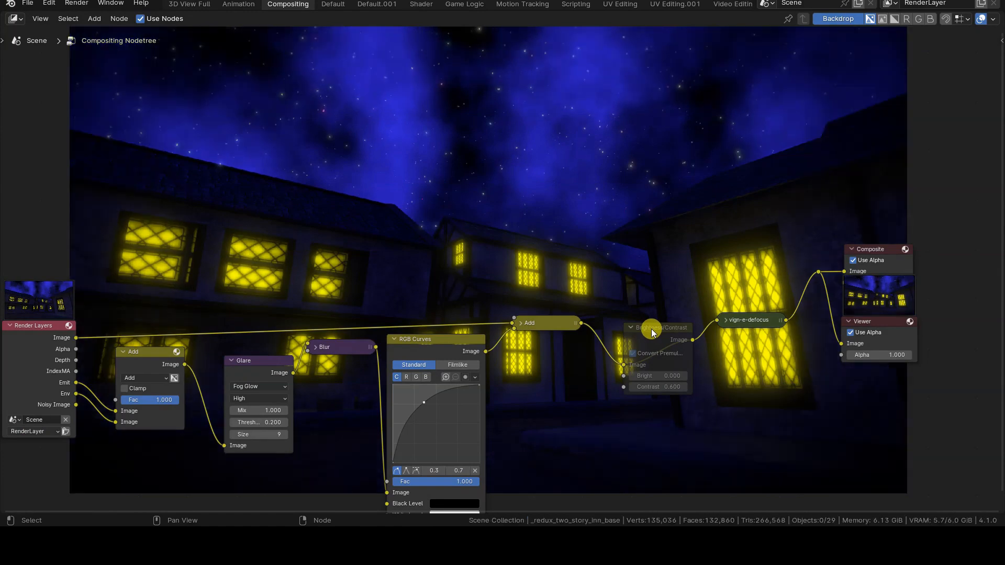
pyautogui.press('m')
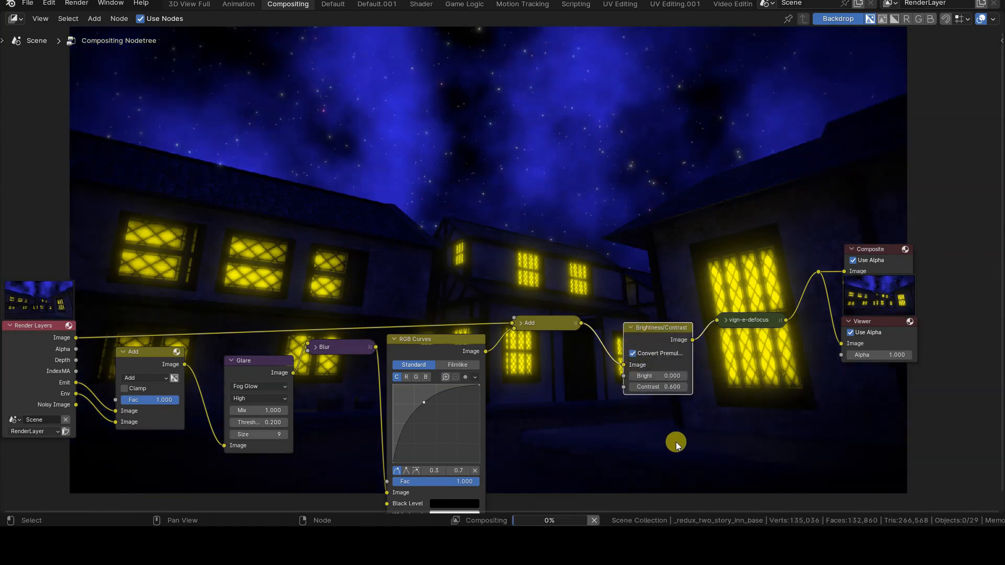
# Set the Brightness/Contrast node's Bright to 0.3, lower it stepwise to 0.1, and raise it by one increment
pyautogui.click(673, 376)
pyautogui.write('0.3')
pyautogui.press('Return')
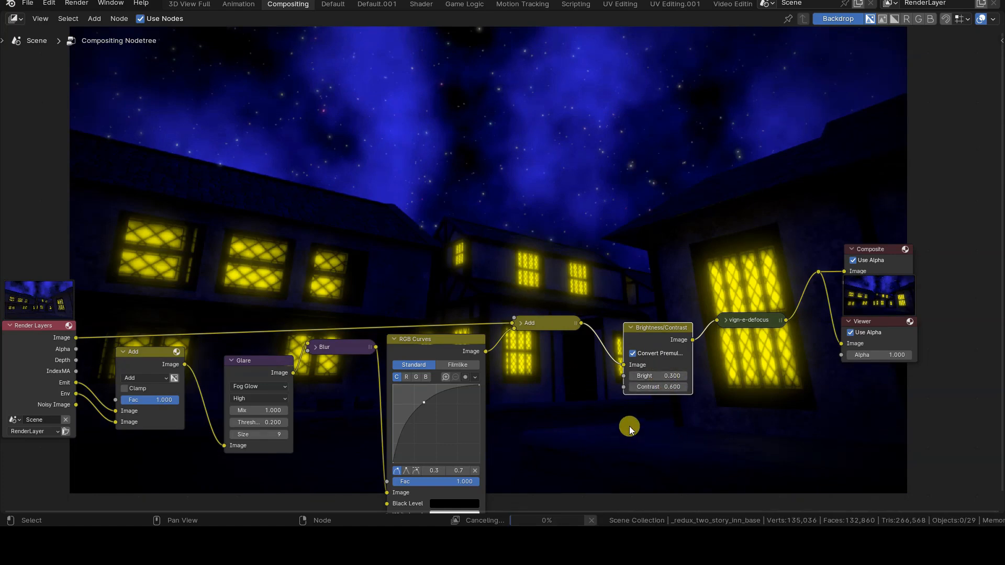
pyautogui.click(632, 375)
pyautogui.click(633, 376)
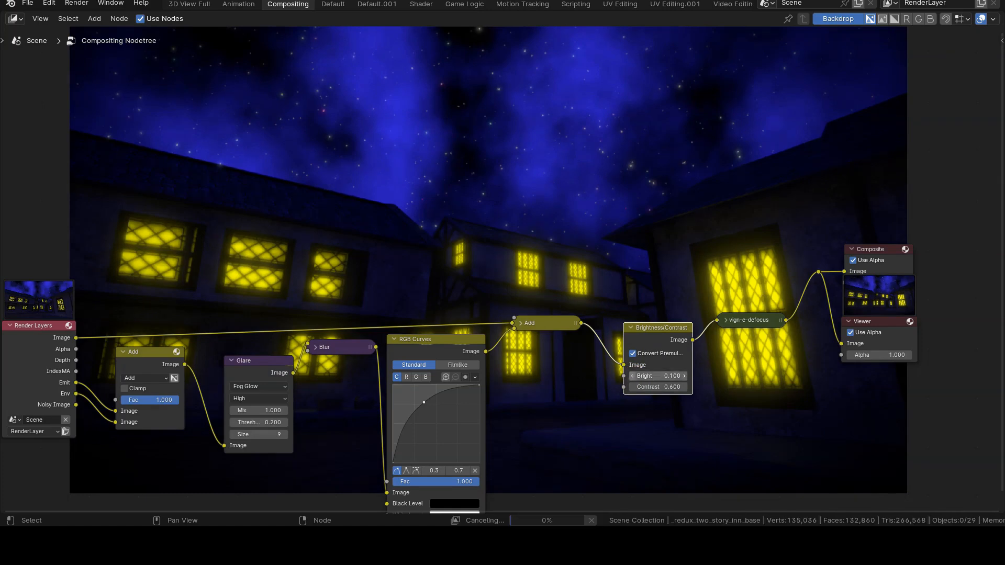
pyautogui.click(682, 376)
# Switch to the Default workspace and play the camera animation from frame 1
pyautogui.click(330, 4)
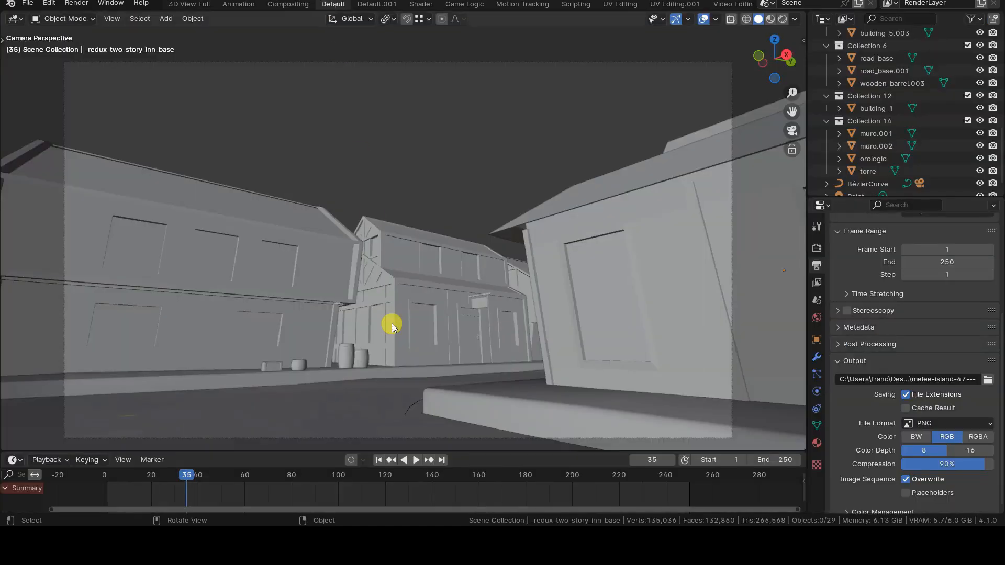
pyautogui.click(378, 459)
pyautogui.click(415, 459)
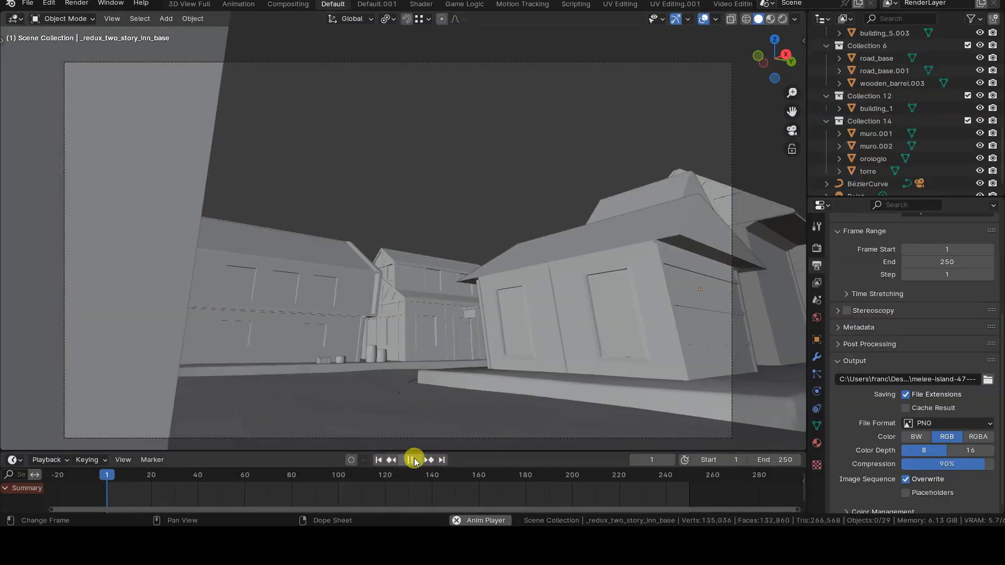